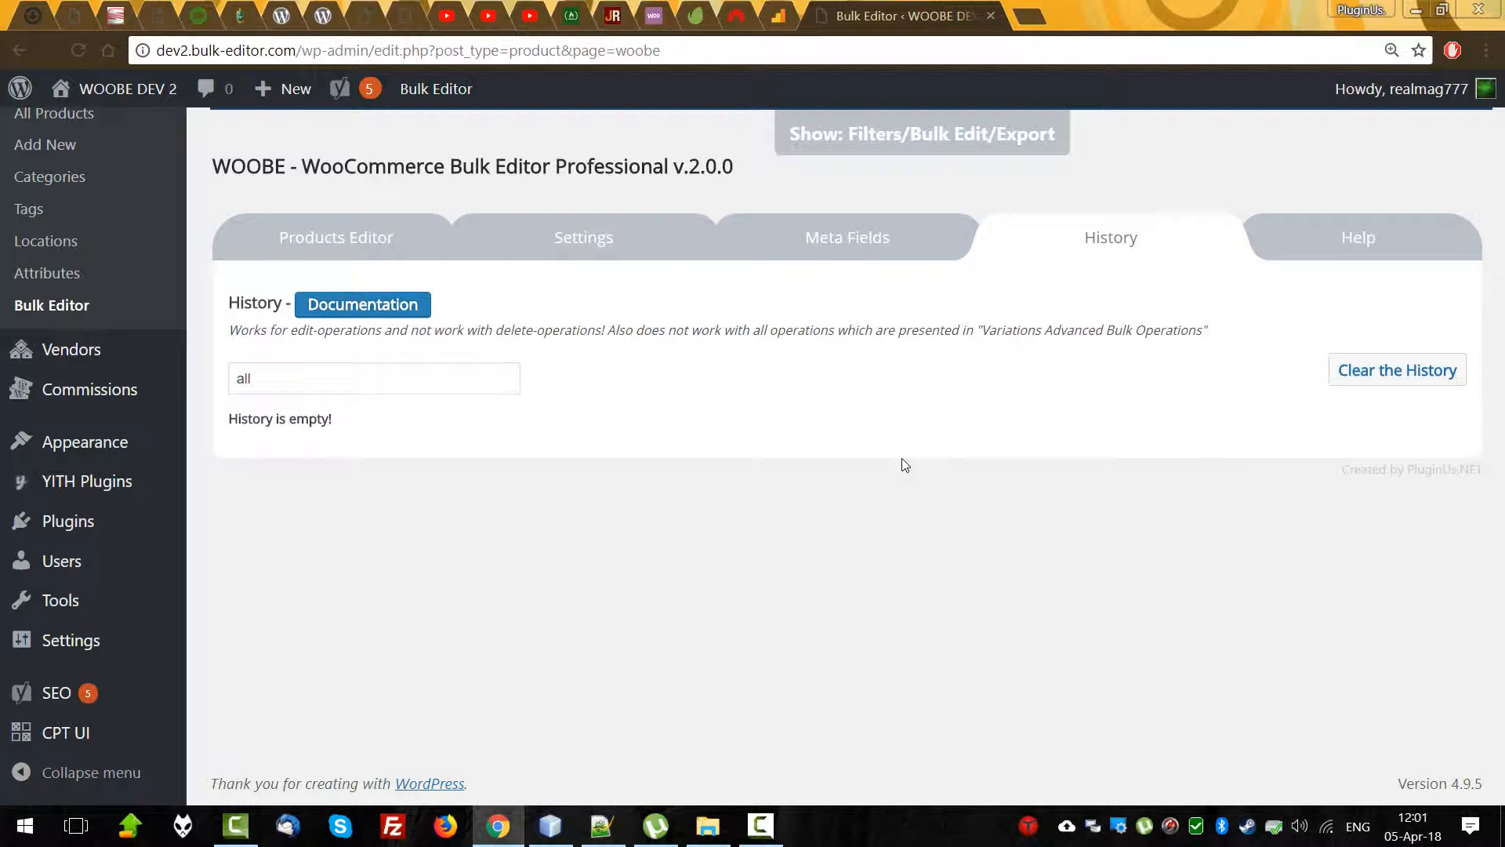
# View the category picker of the product Sunglasses (Copy) 23 and its form for creating a new term.
pyautogui.click(310, 230)
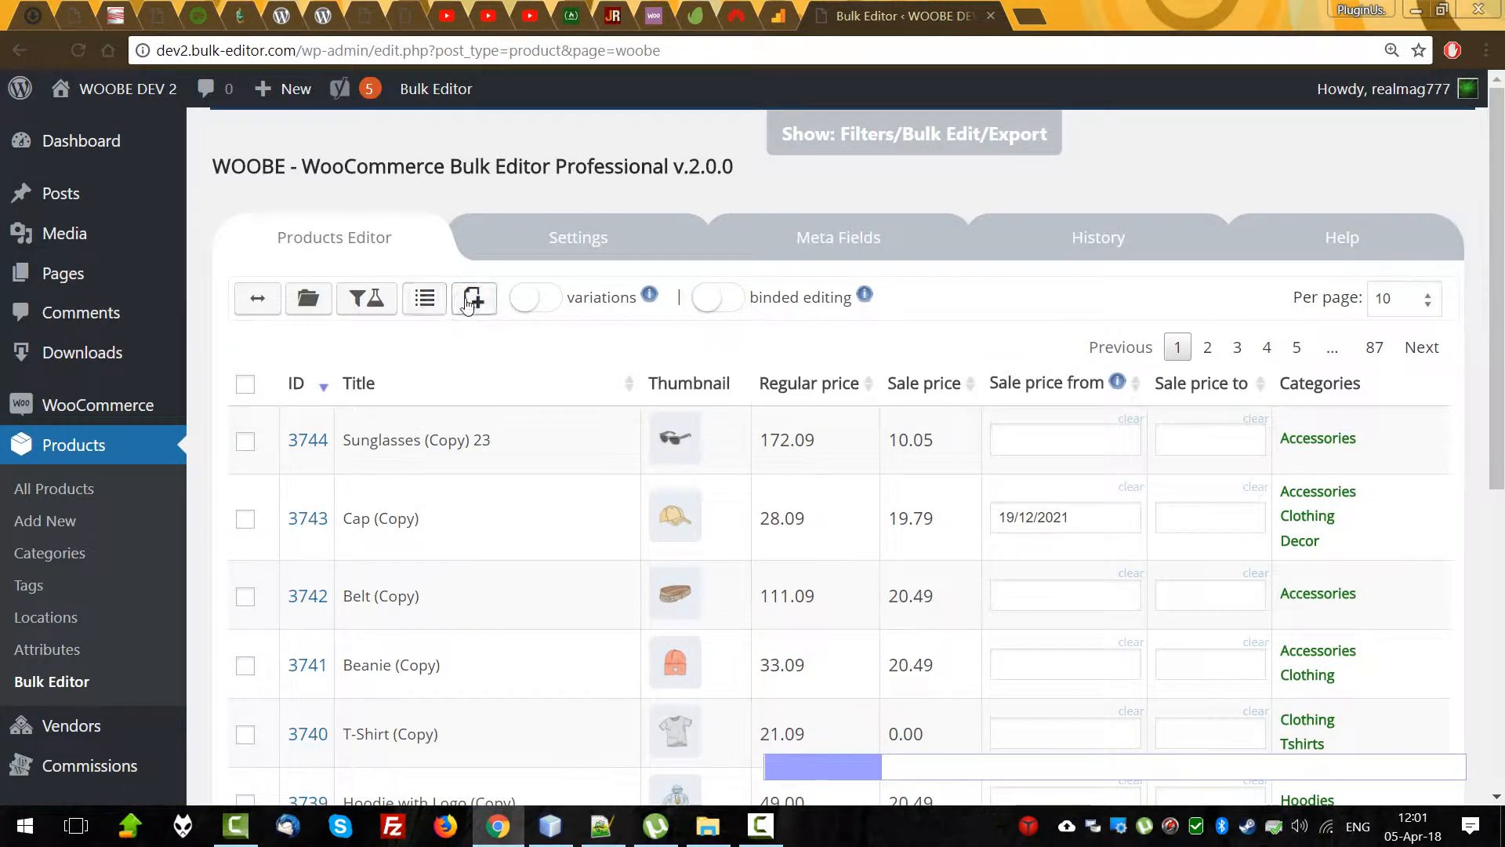
pyautogui.click(1305, 454)
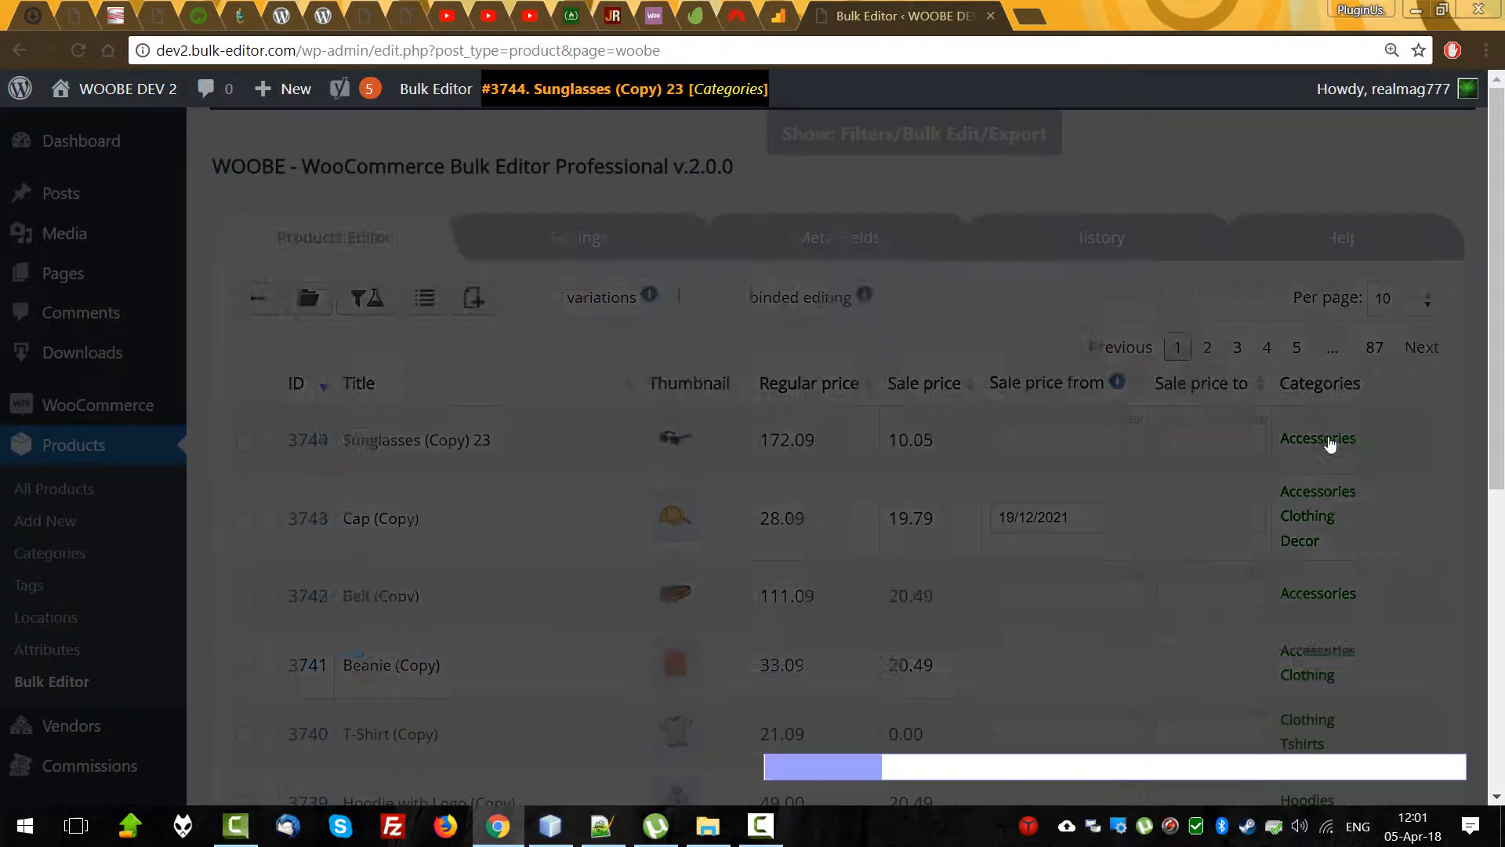
pyautogui.click(326, 344)
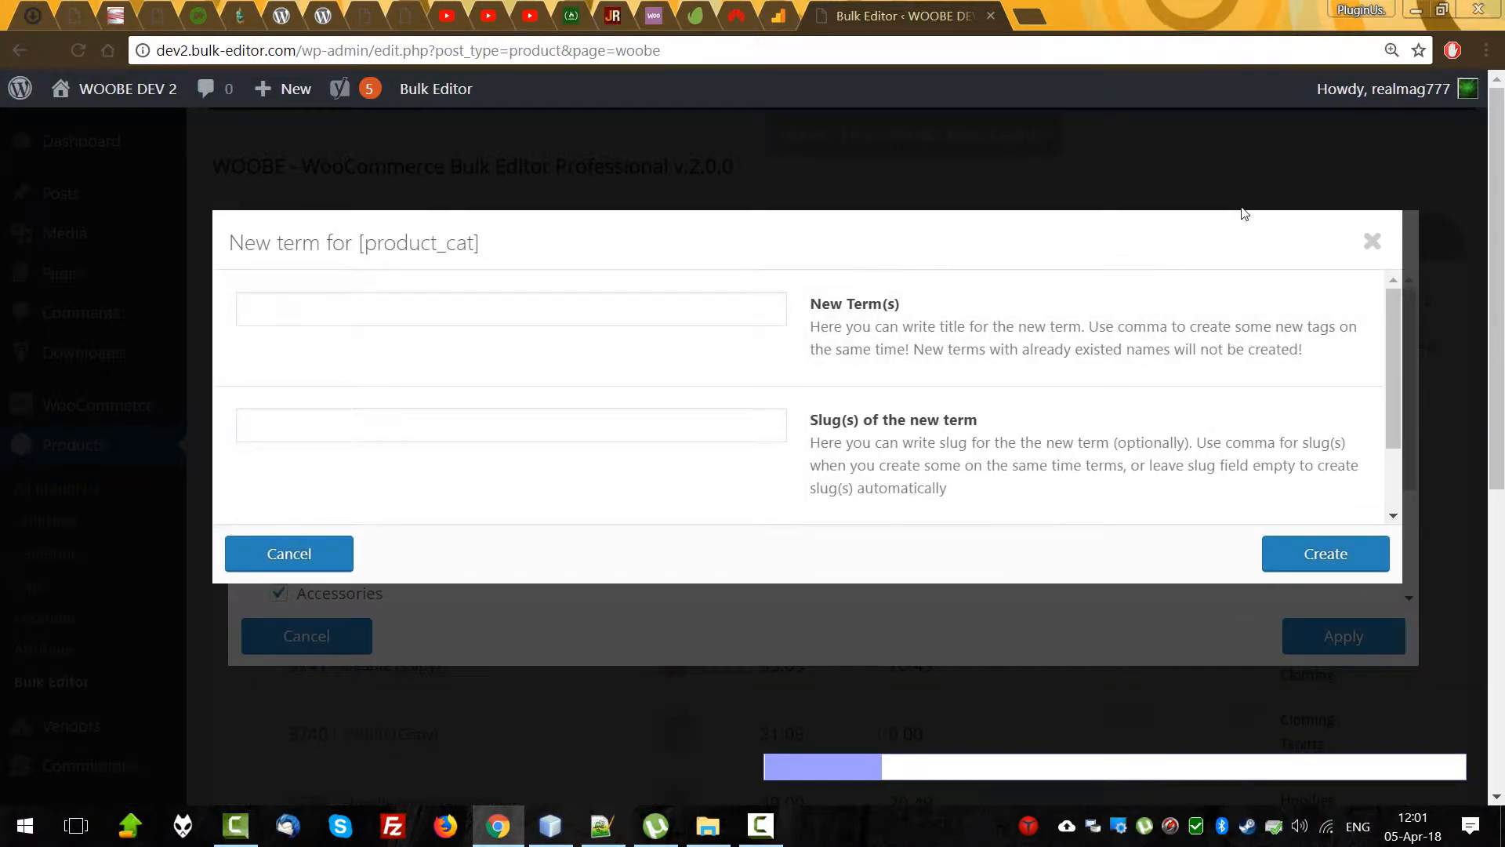
pyautogui.click(1371, 242)
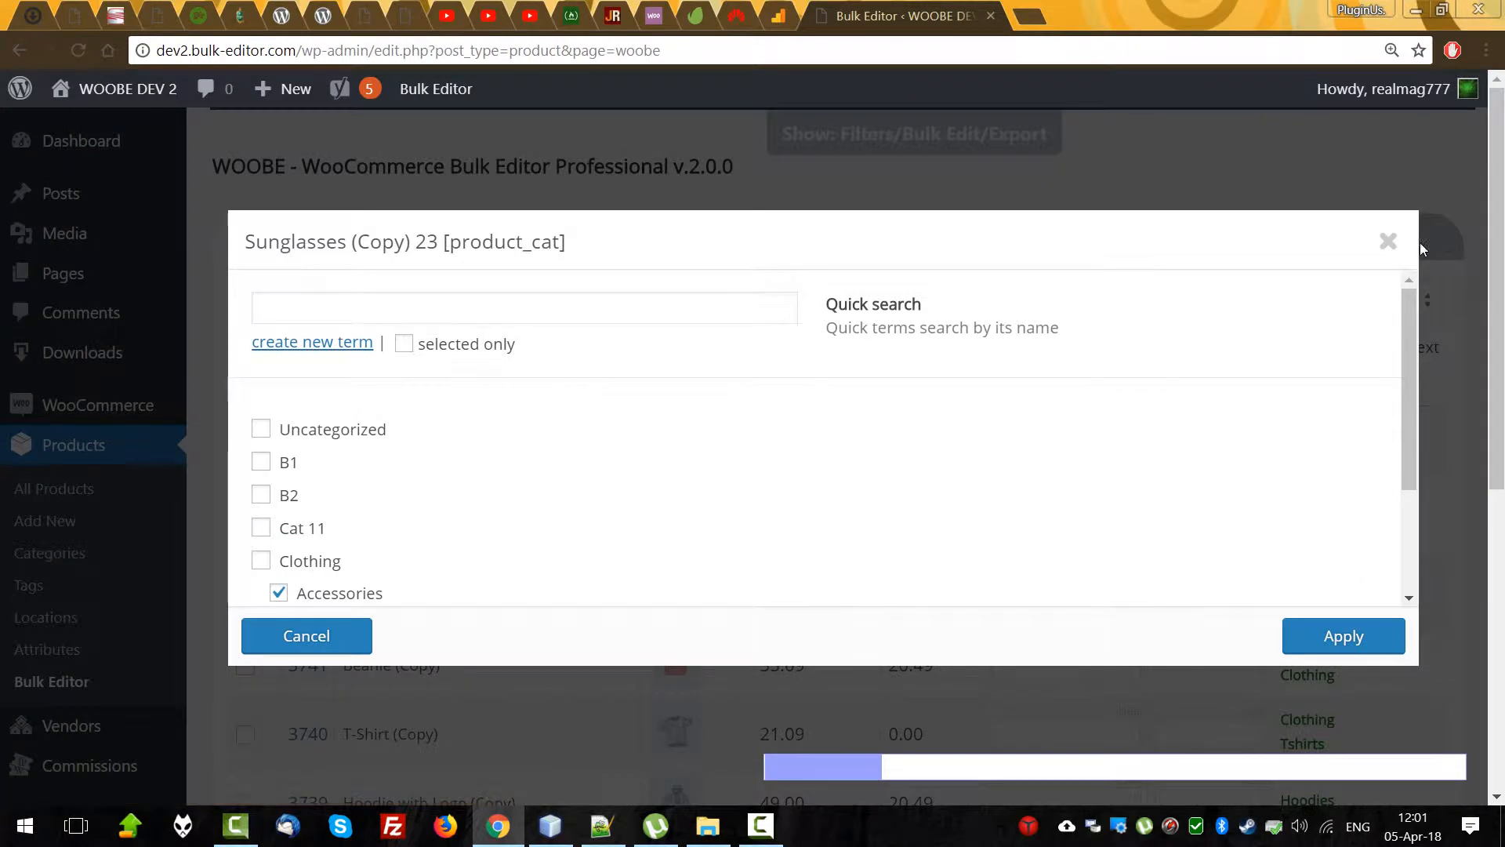
pyautogui.click(1387, 241)
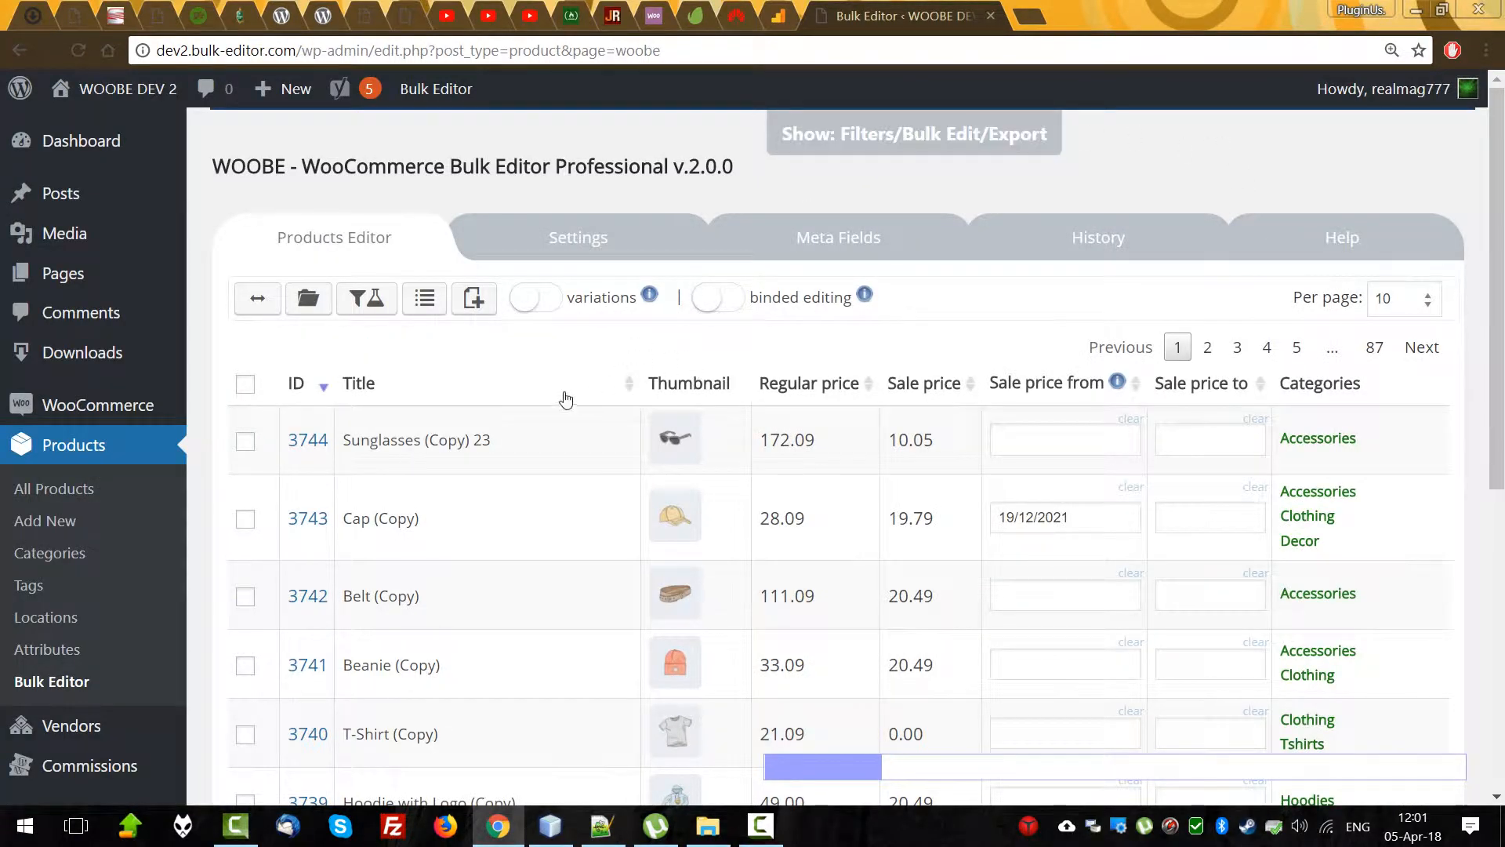
# Look through the Variations Advanced Bulk Operations, including default combination, ordering and attaching.
pyautogui.click(424, 297)
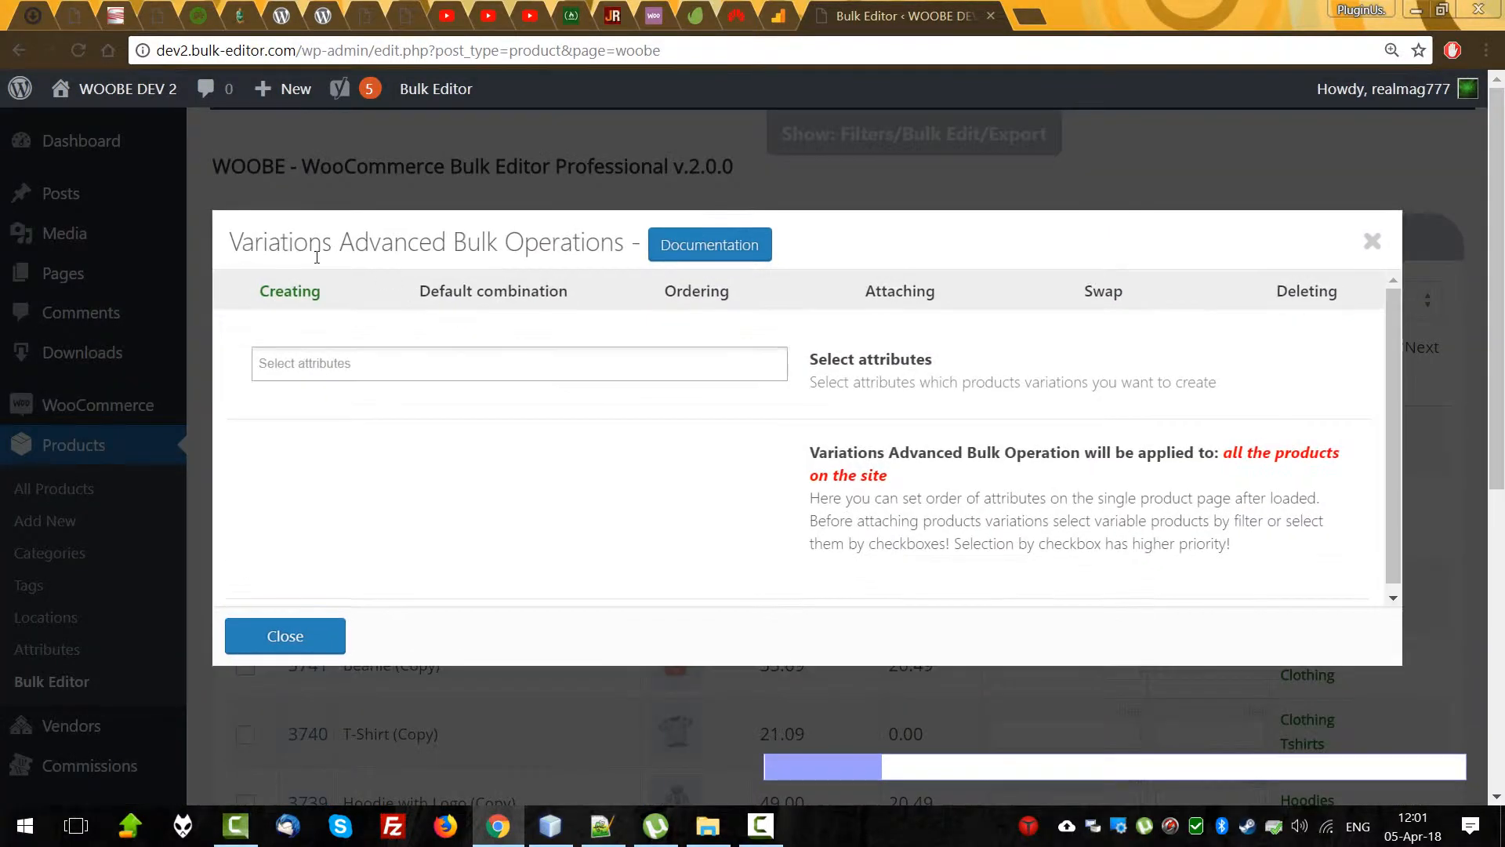
pyautogui.moveTo(287, 249); pyautogui.dragTo(482, 249)
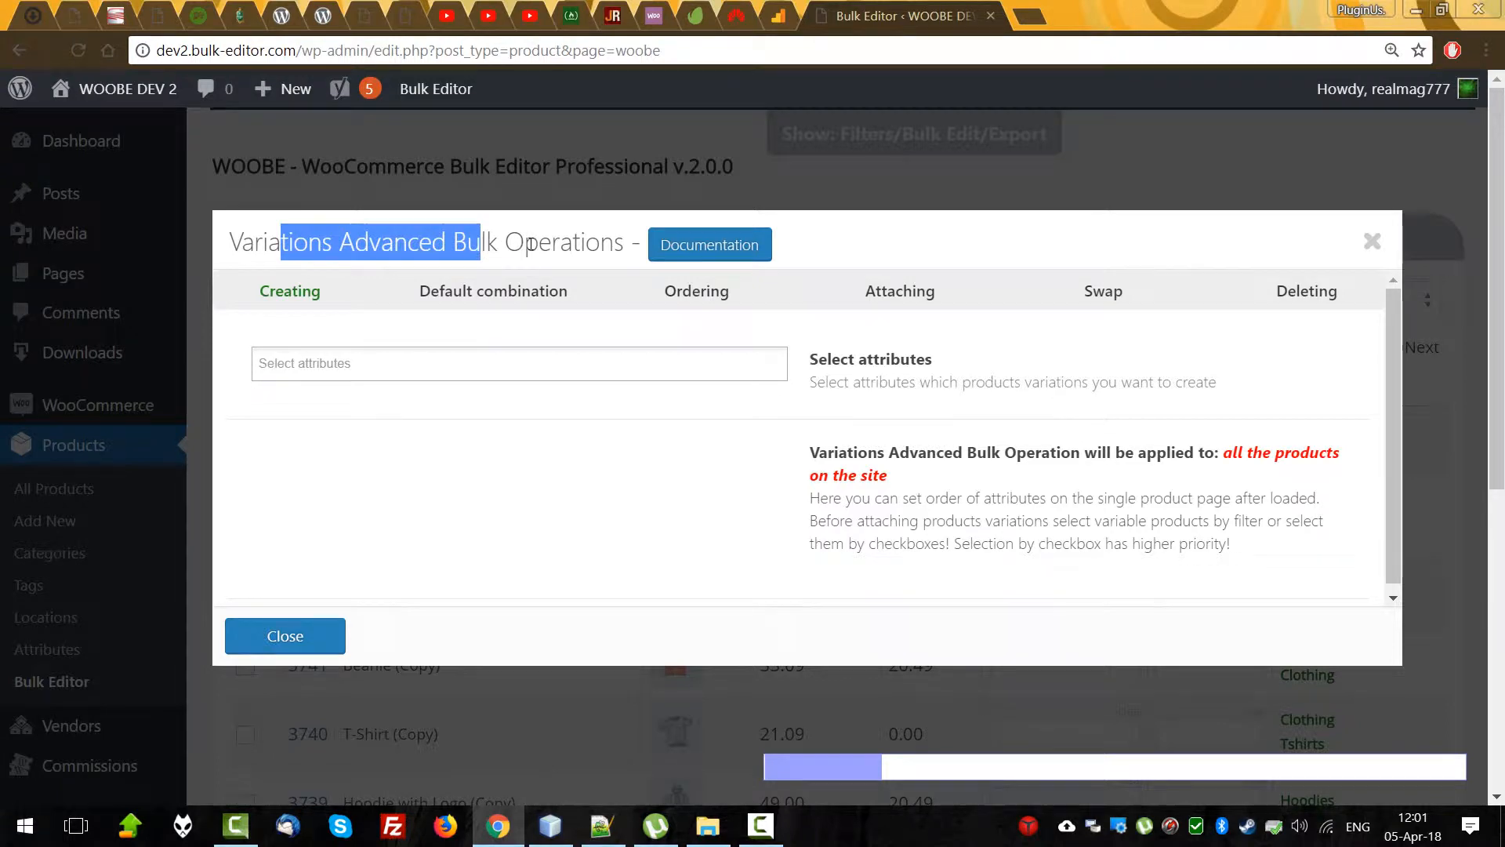
pyautogui.click(527, 298)
pyautogui.click(710, 290)
pyautogui.click(905, 290)
pyautogui.click(1372, 241)
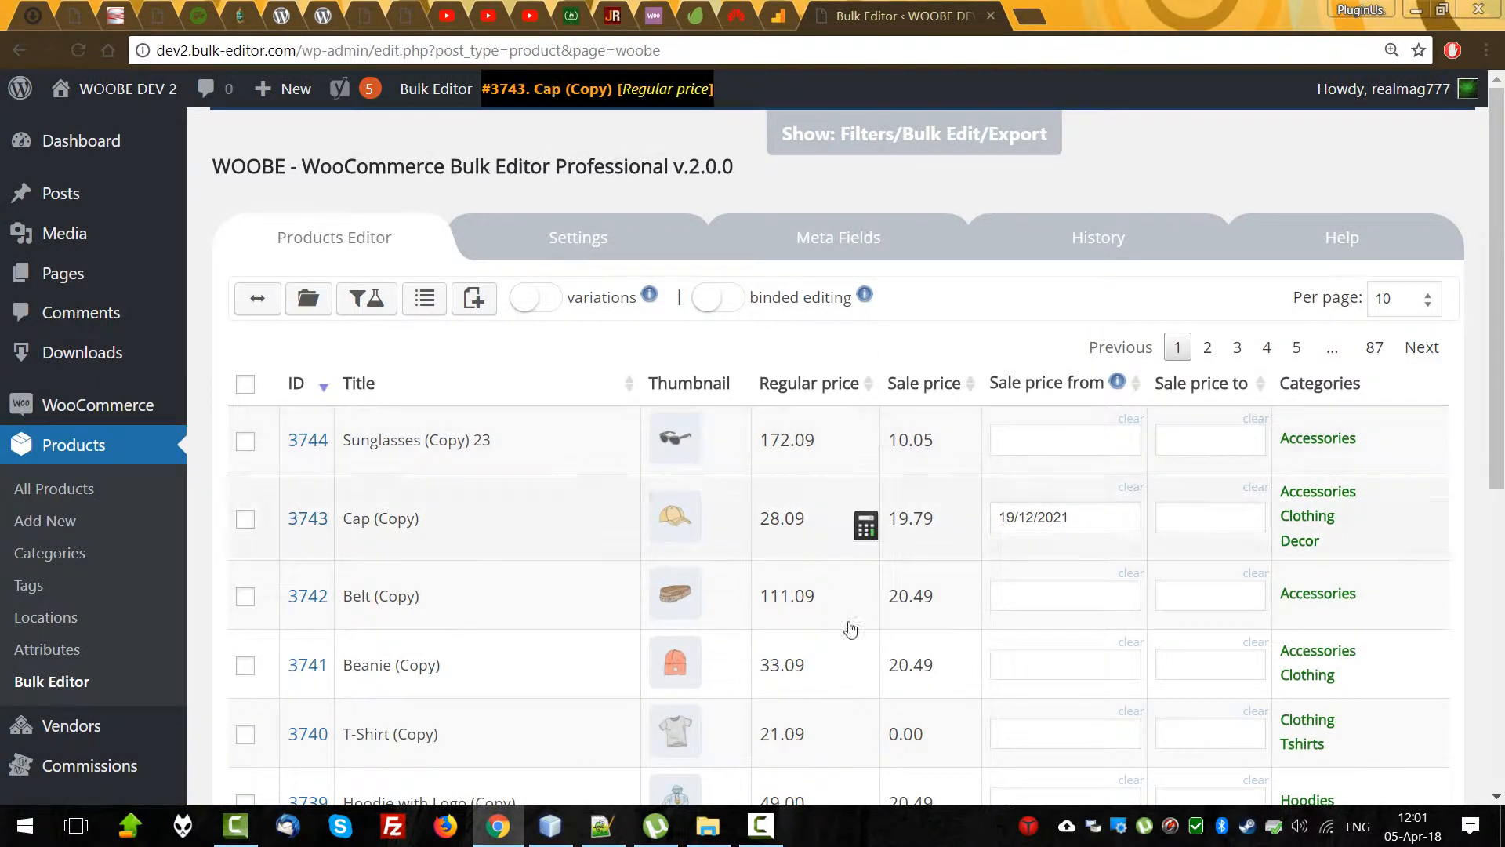
# Rename product 3744 as Sunglasses (Copy) 234.
pyautogui.click(496, 447)
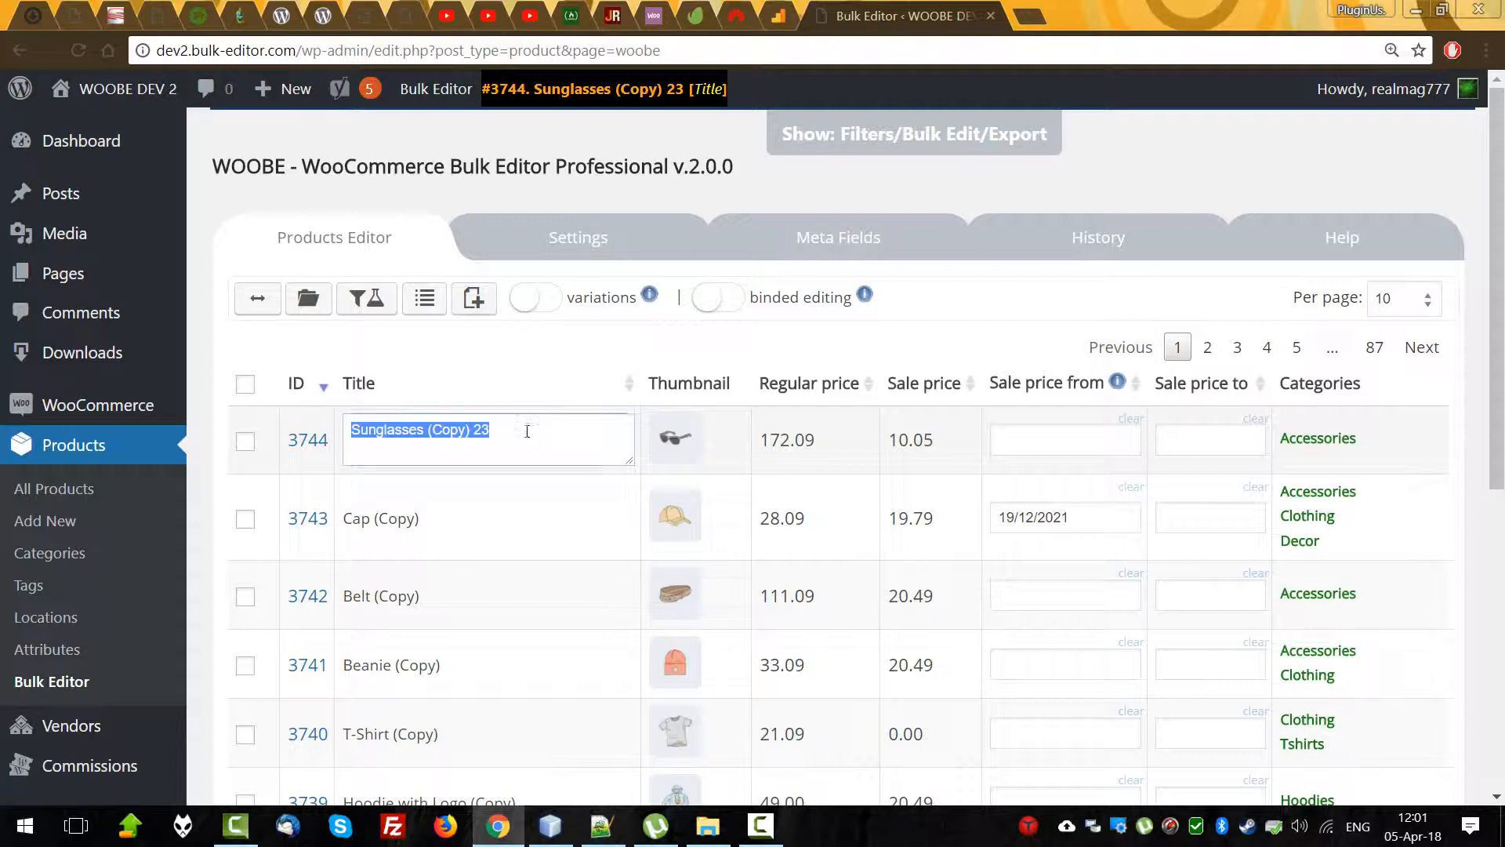
pyautogui.click(527, 431)
pyautogui.write('4')
pyautogui.press('Return')
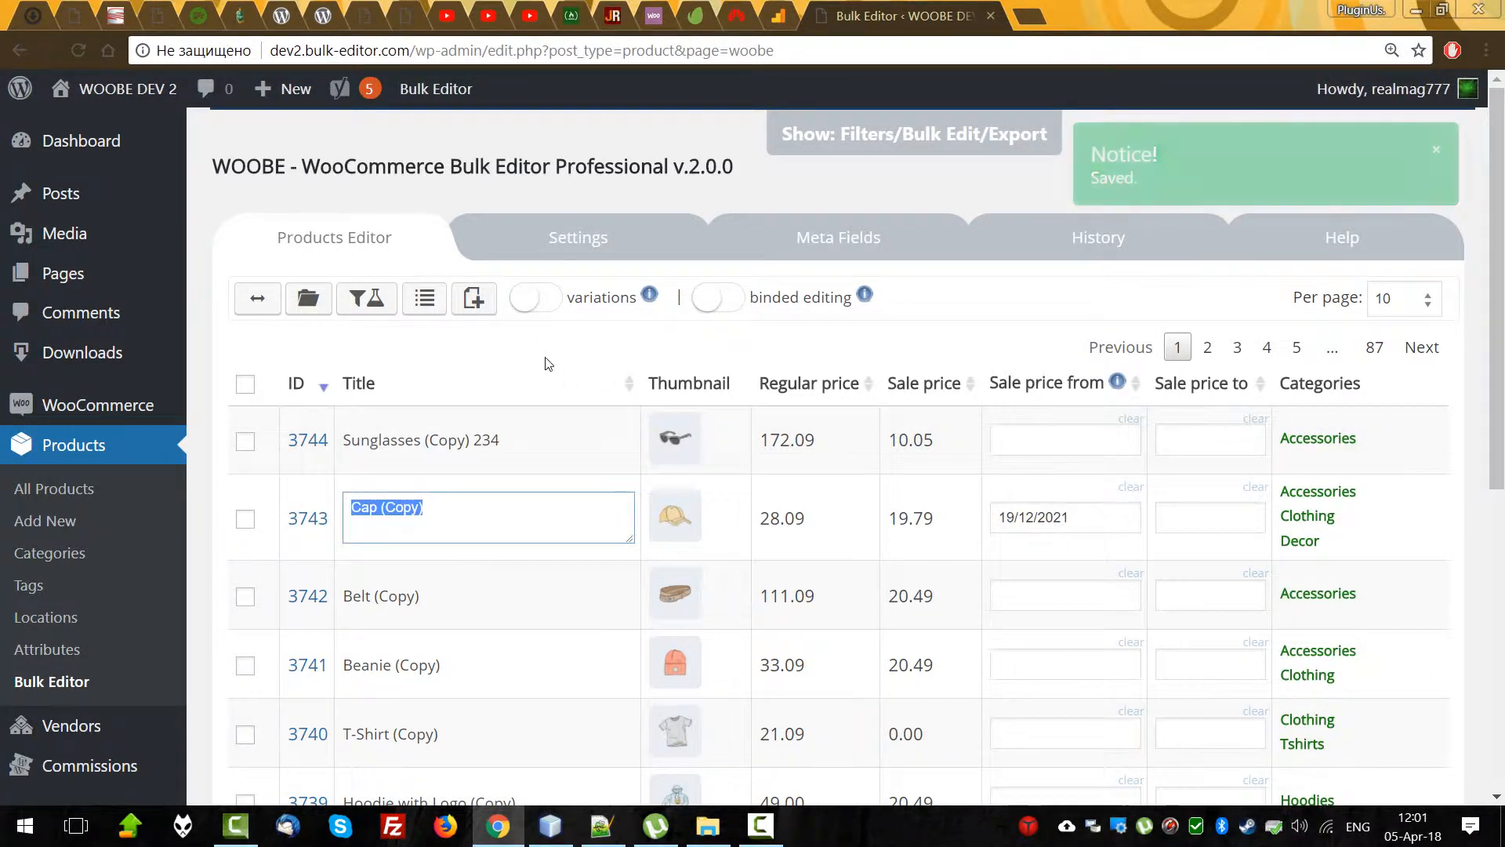
pyautogui.click(560, 437)
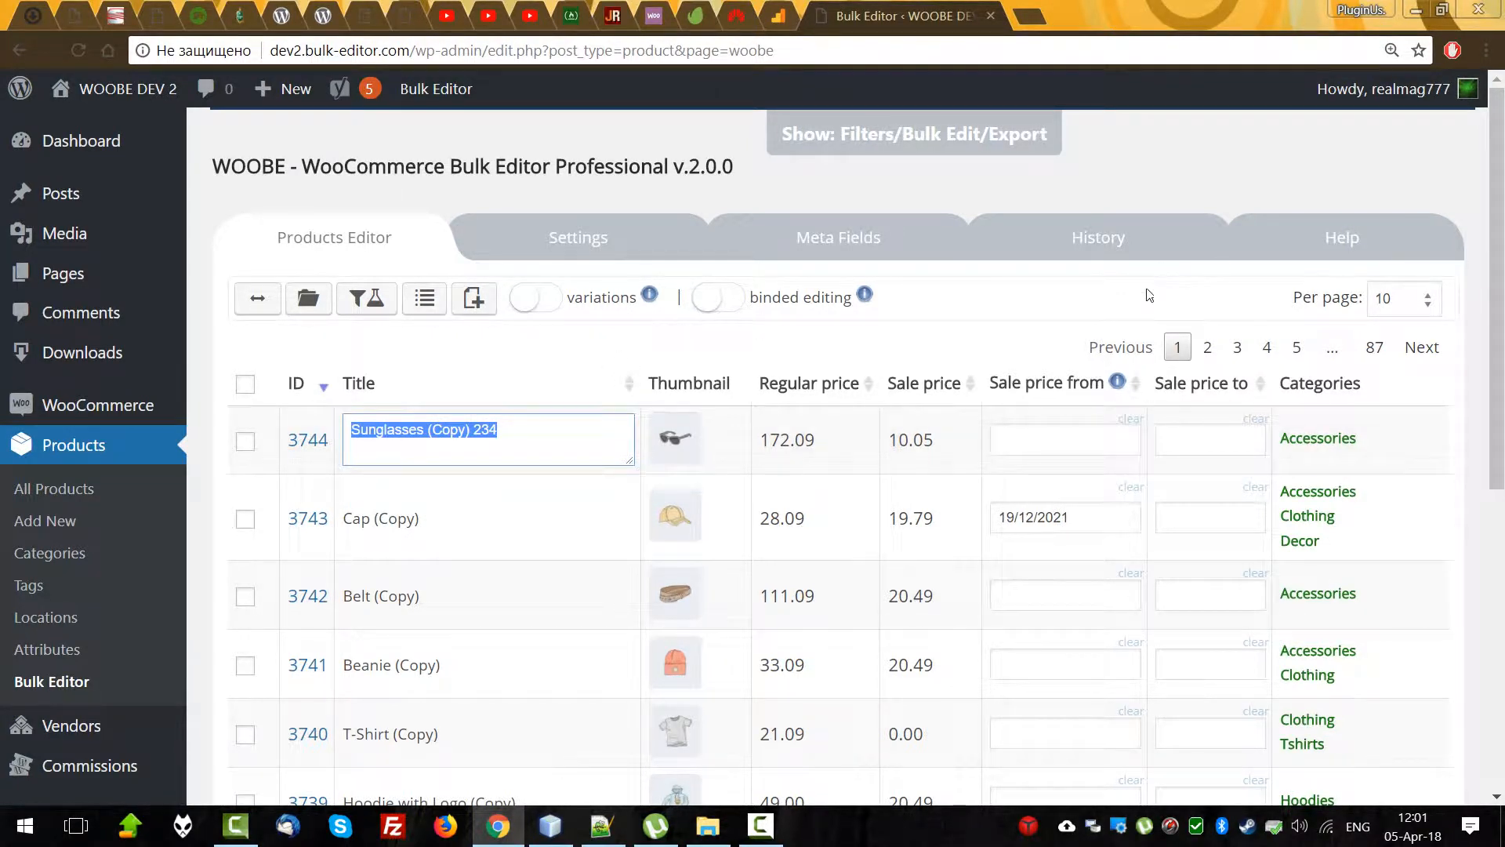
# Examine the history record of the Sunglasses title change, including its product ID, title and edited field.
pyautogui.click(1101, 255)
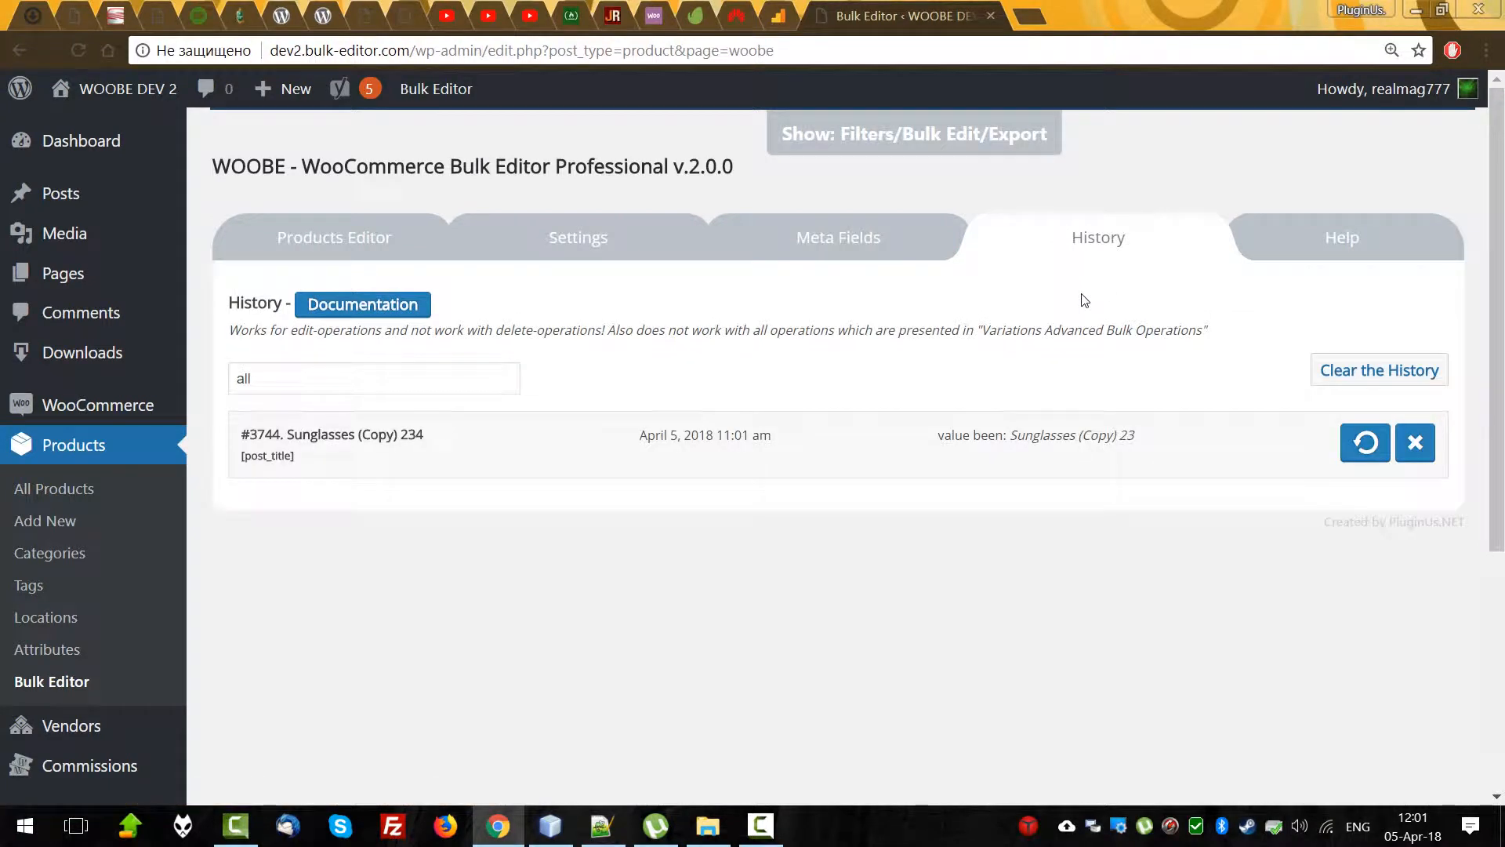
pyautogui.doubleClick(339, 435)
pyautogui.doubleClick(253, 434)
pyautogui.click(302, 435)
pyautogui.moveTo(290, 437); pyautogui.dragTo(498, 441)
pyautogui.doubleClick(267, 455)
pyautogui.click(386, 253)
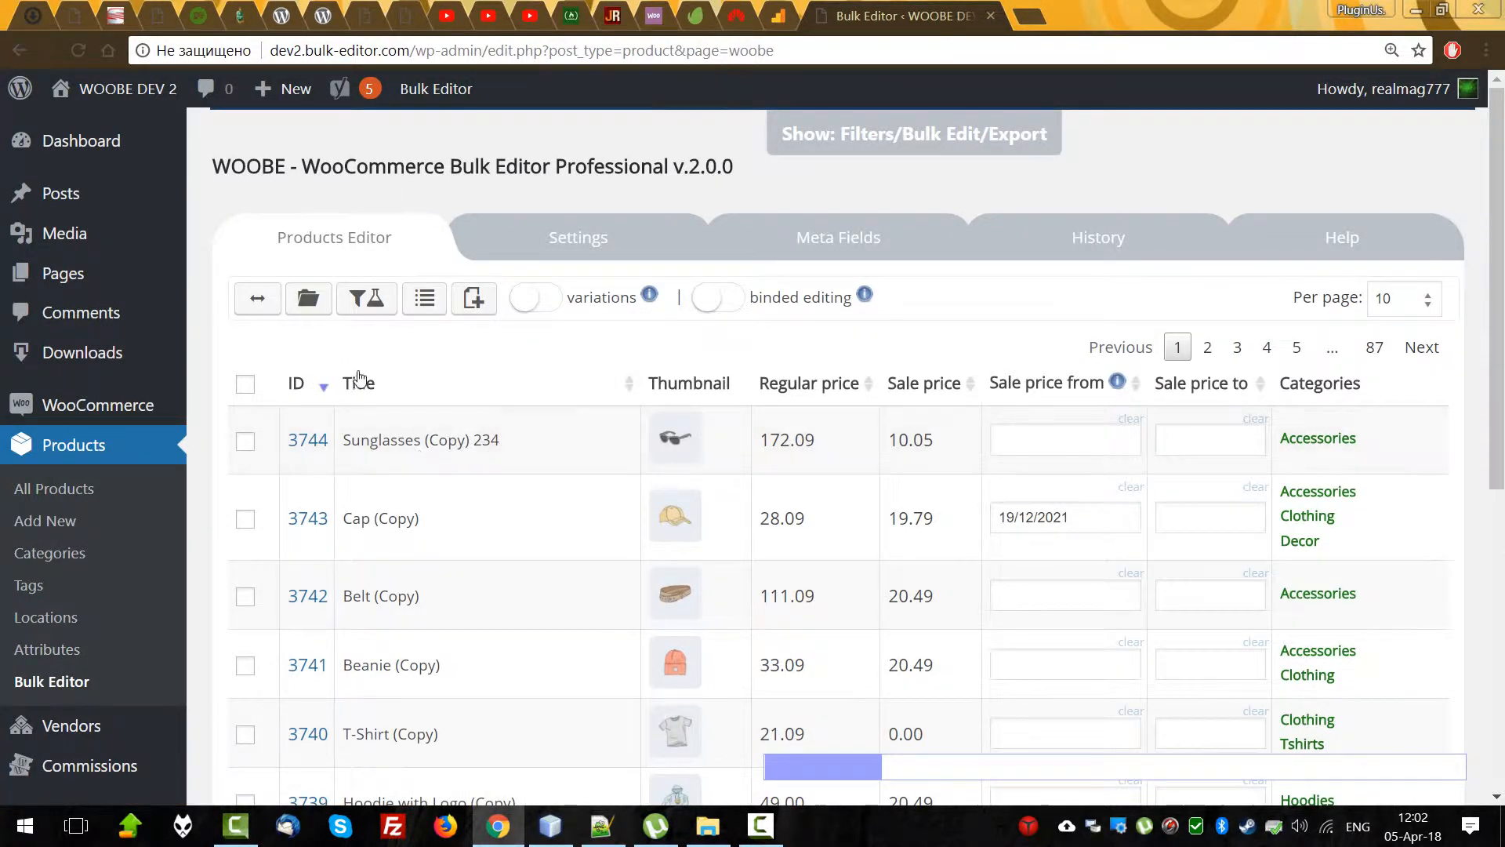
# Revert the title change of product 3744 from the edit history.
pyautogui.click(1105, 237)
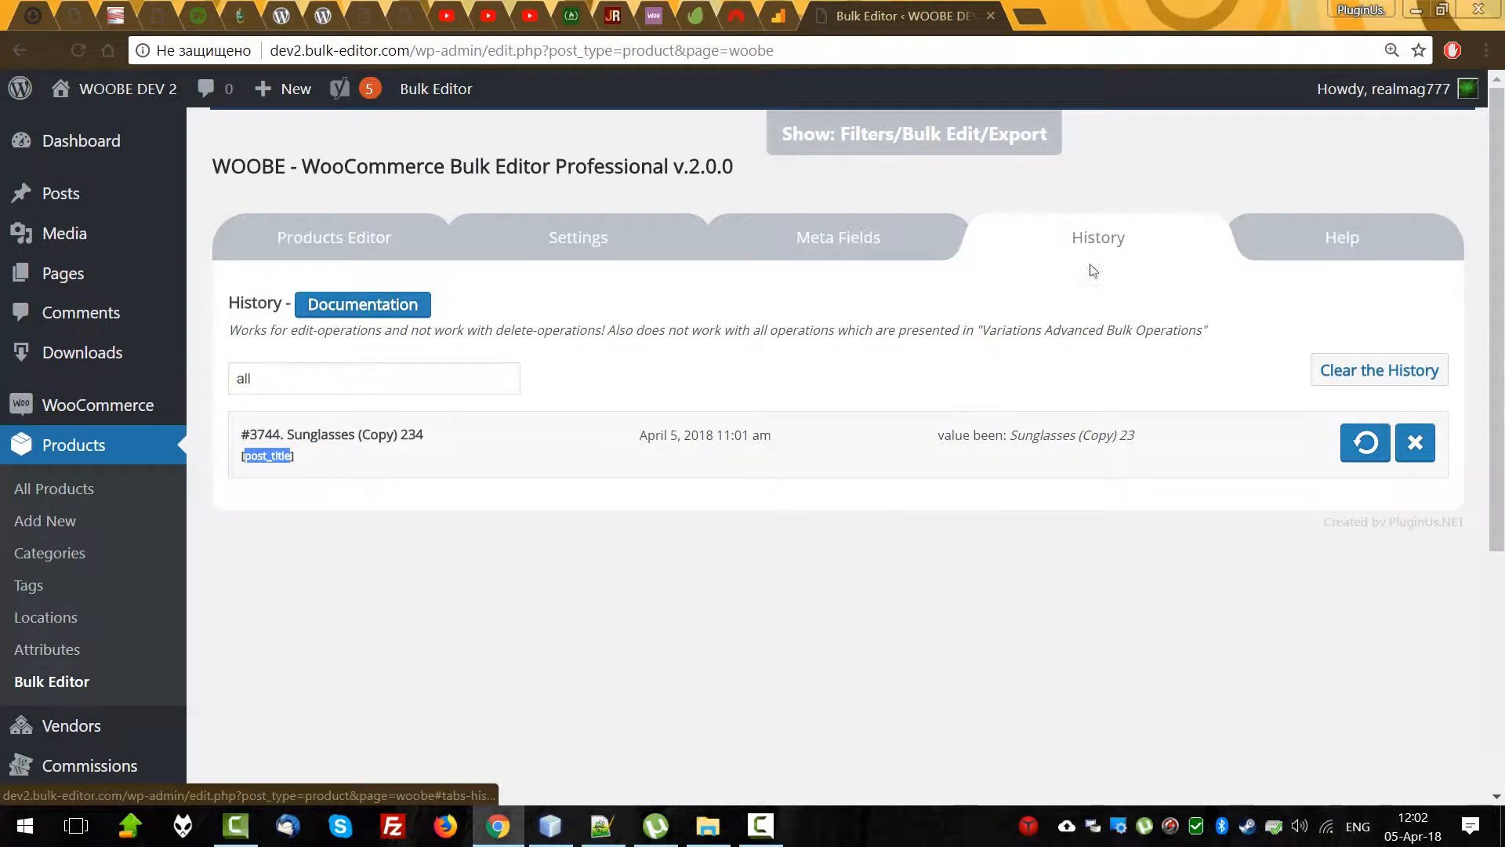
pyautogui.tripleClick(1061, 433)
pyautogui.click(1365, 442)
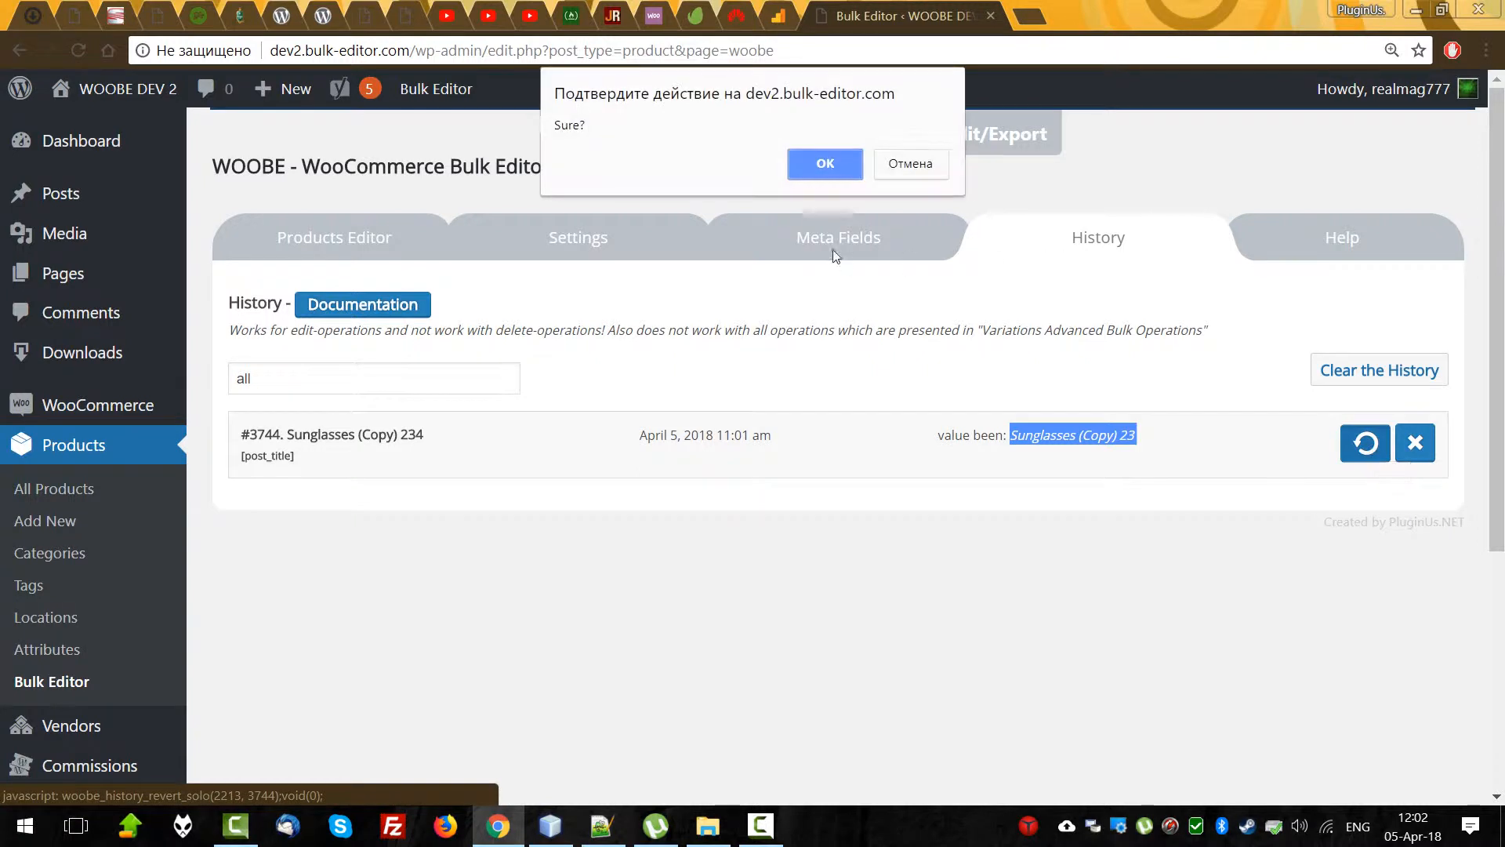
pyautogui.click(822, 164)
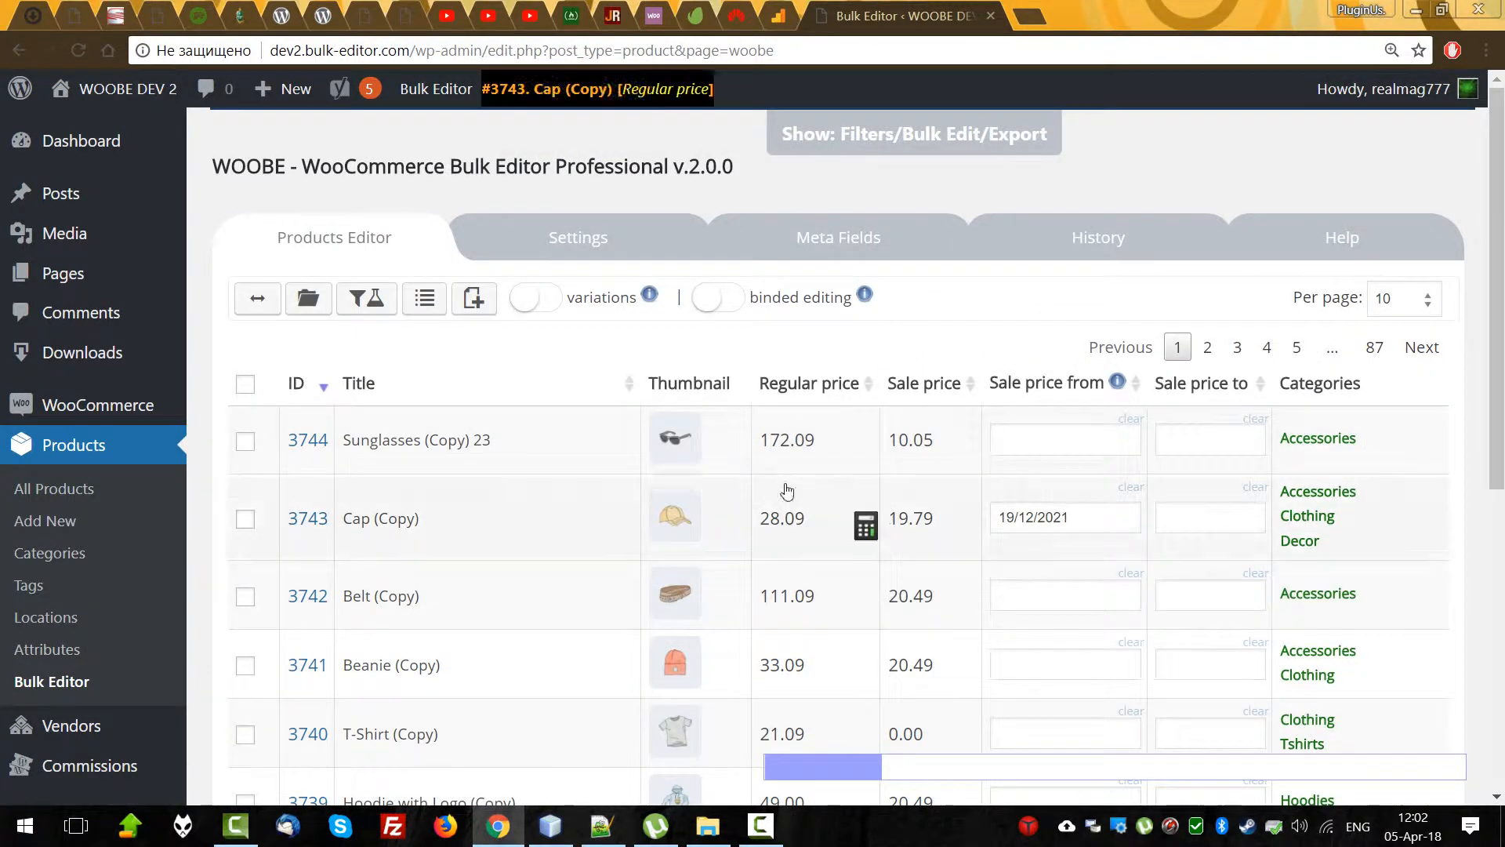
# Set the regular price of Sunglasses (Copy) 23 to 10.
pyautogui.click(830, 440)
pyautogui.write('10')
pyautogui.press('Return')
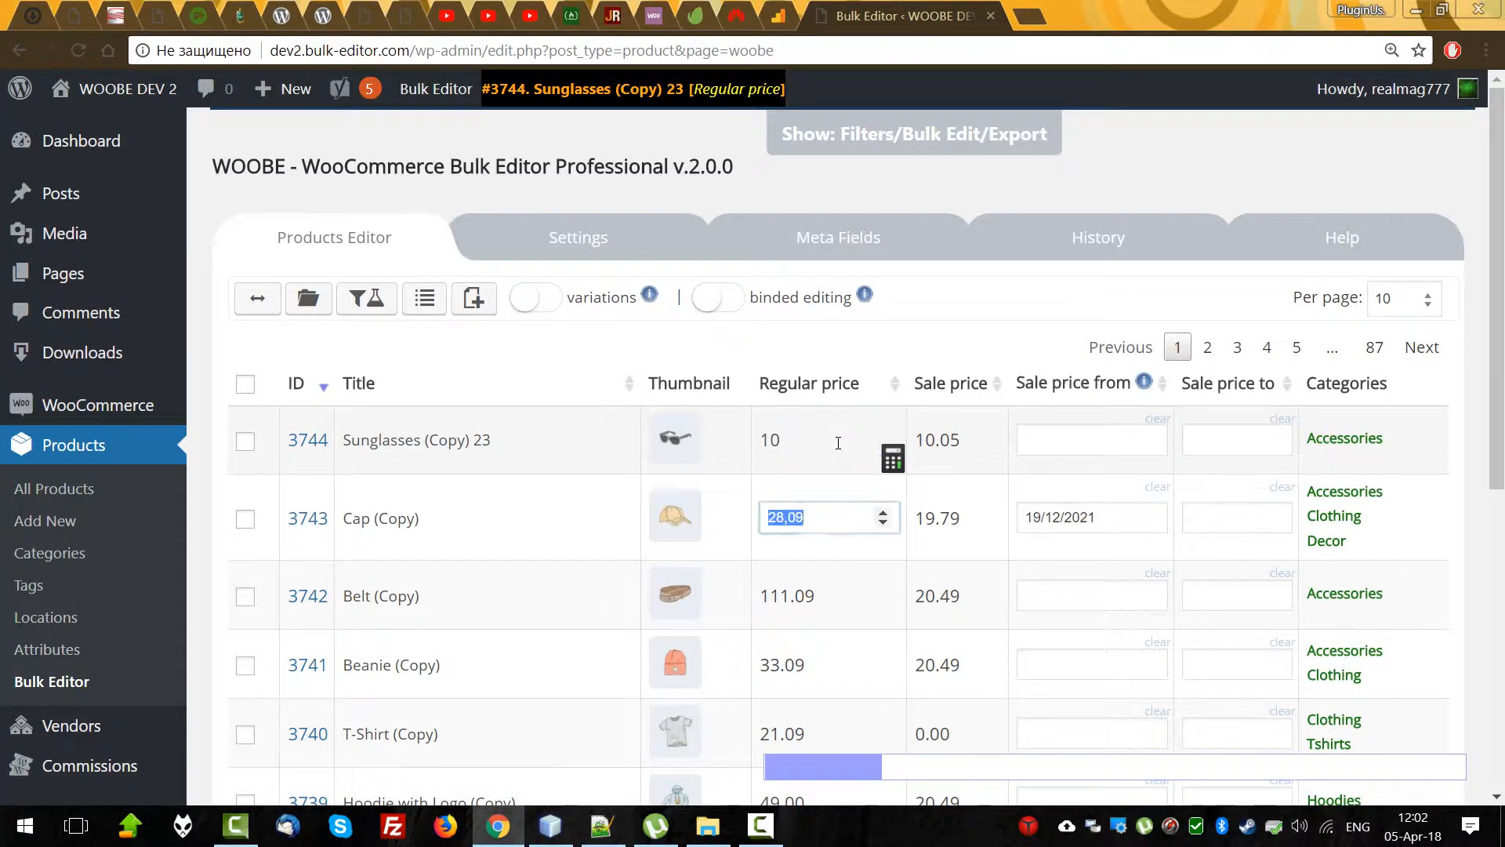
# Revert the regular price change of Sunglasses (Copy) 23 from the edit history.
pyautogui.click(1187, 241)
pyautogui.click(1377, 456)
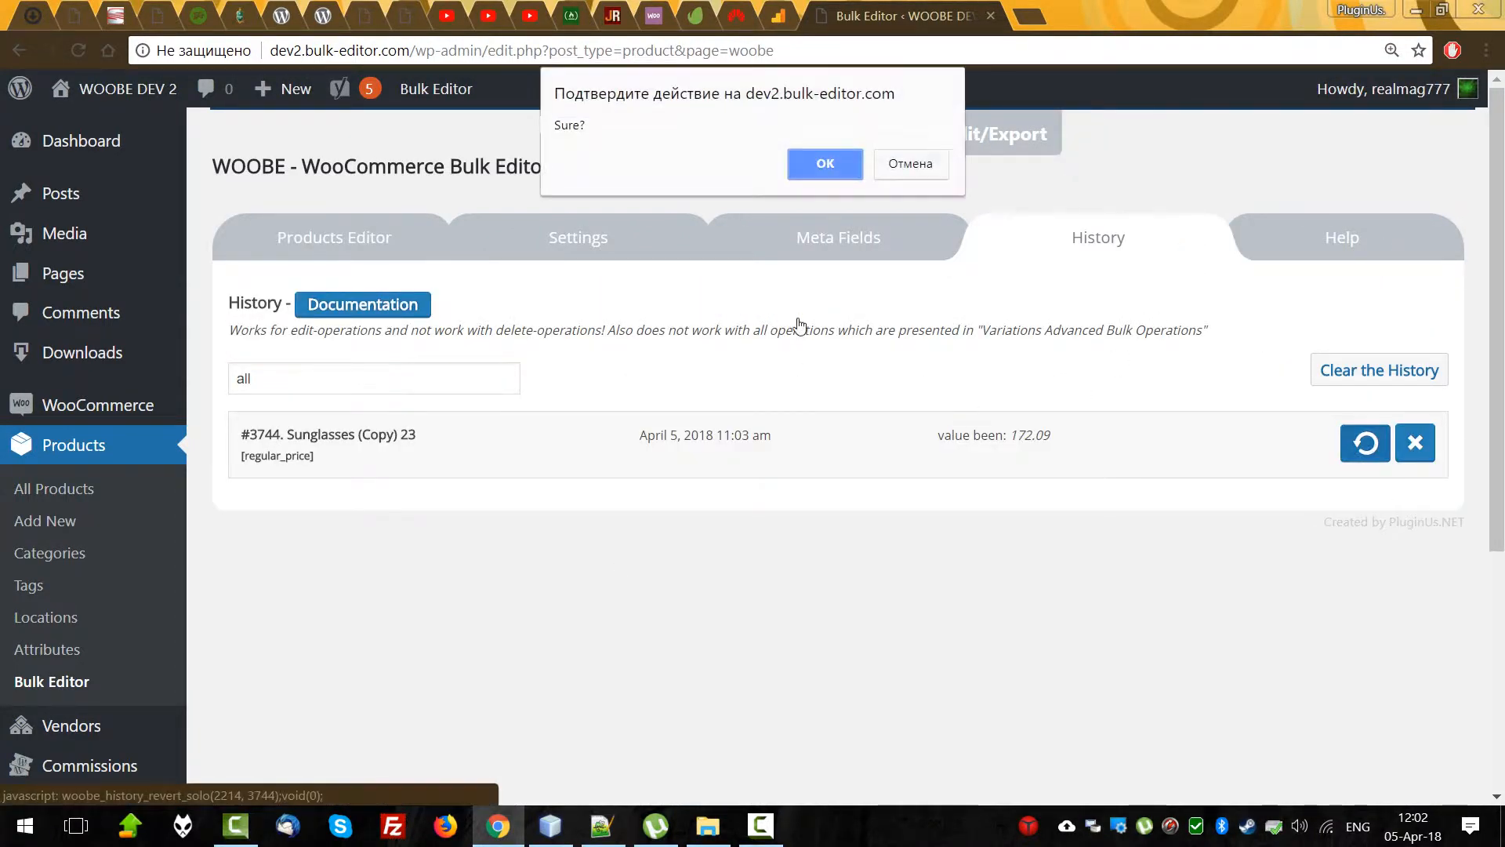
pyautogui.click(825, 166)
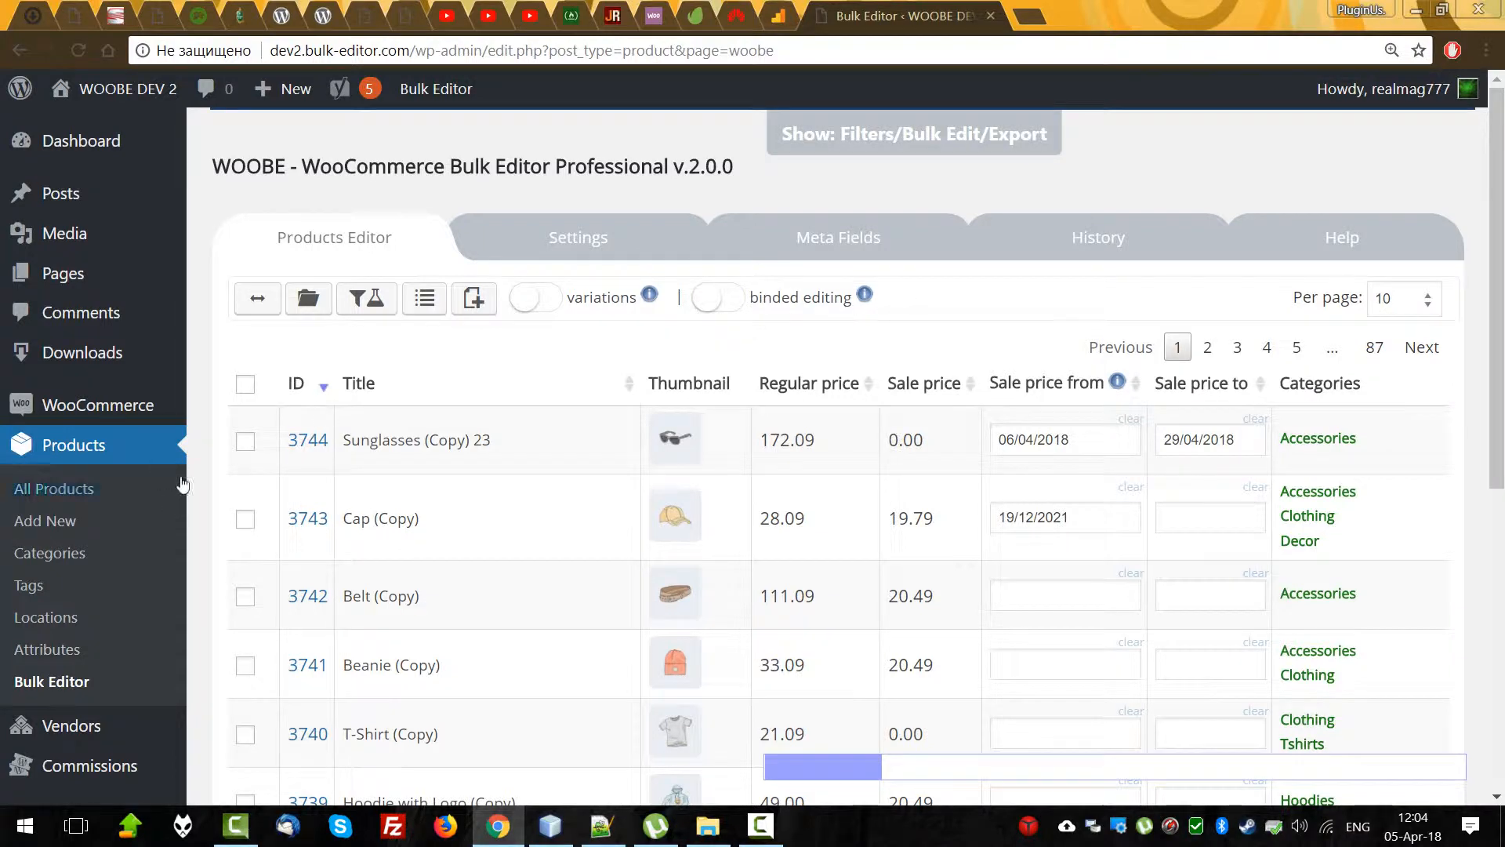
# Select the four products from Sunglasses (Copy) 23 through Beanie (Copy) and enable binded editing.
pyautogui.click(245, 441)
pyautogui.keyDown('shift'); pyautogui.click(245, 665); pyautogui.keyUp('shift')
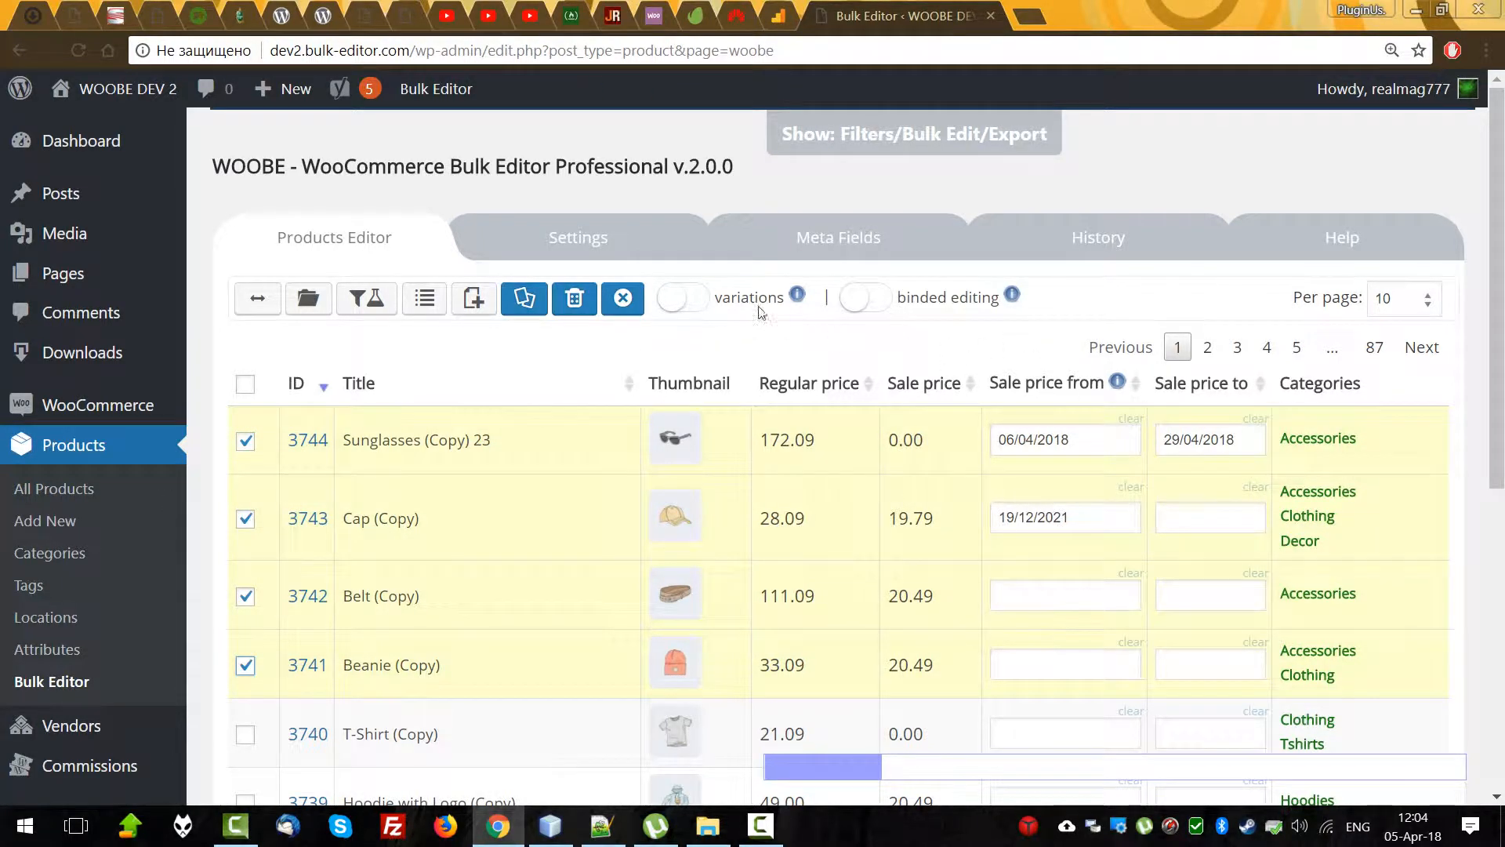
pyautogui.click(867, 302)
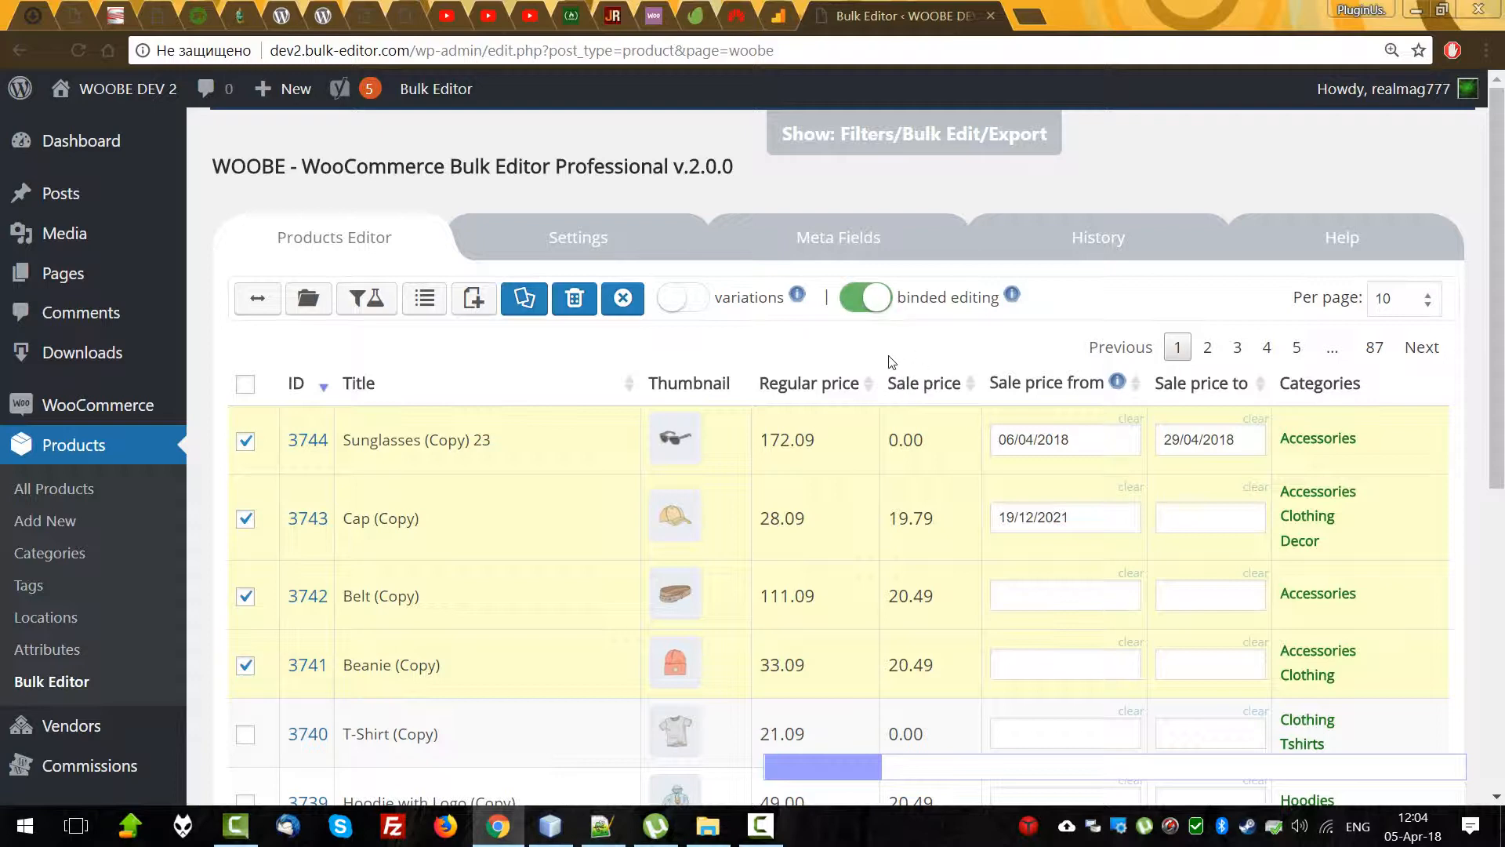
# Increase the regular price of the selected products by 20% with the price calculator, using rounding 19.
pyautogui.moveTo(863, 458)
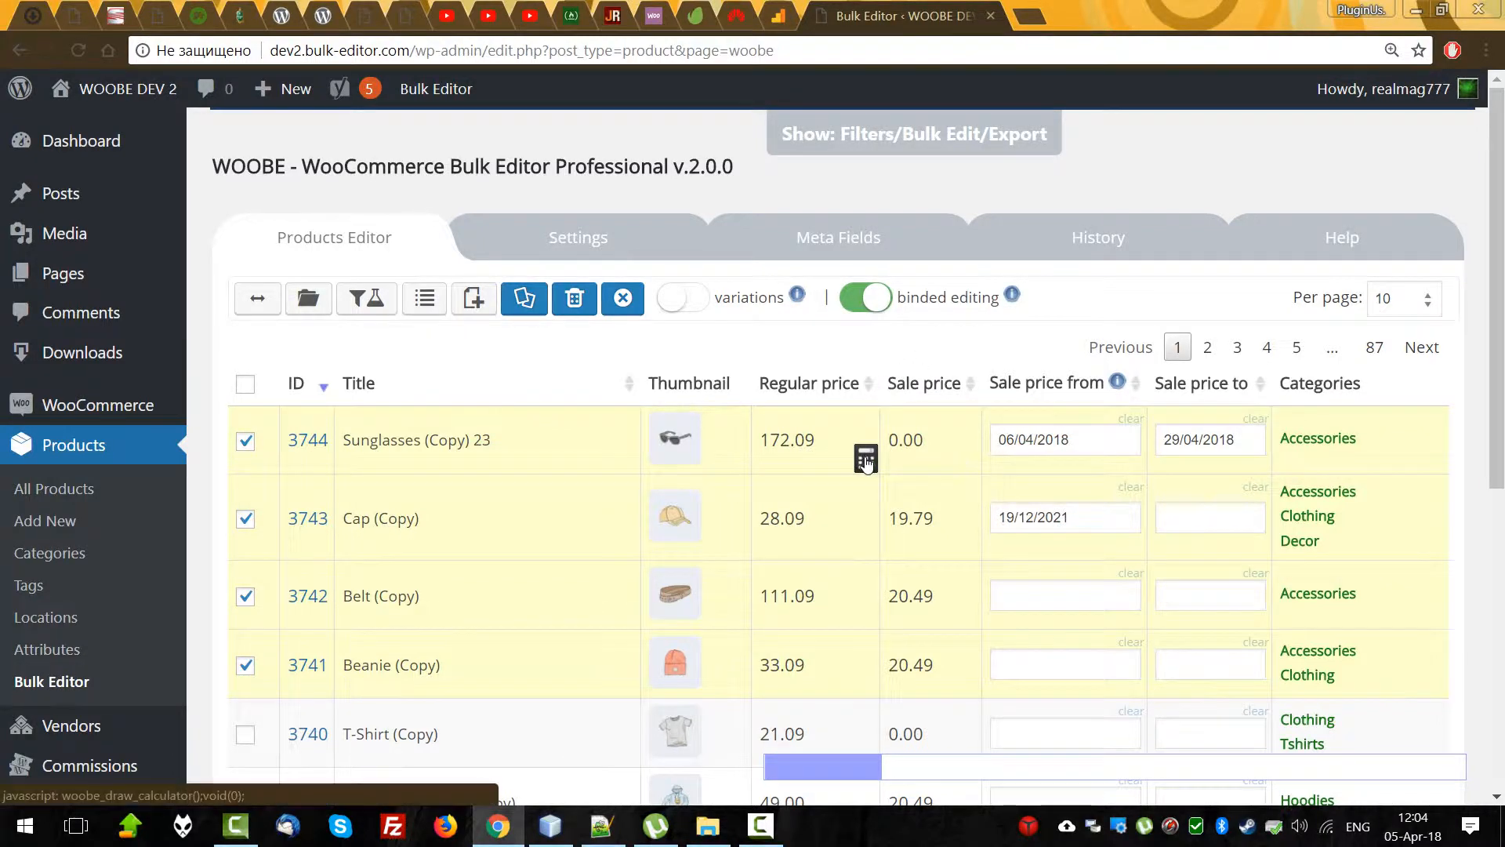
pyautogui.click(866, 459)
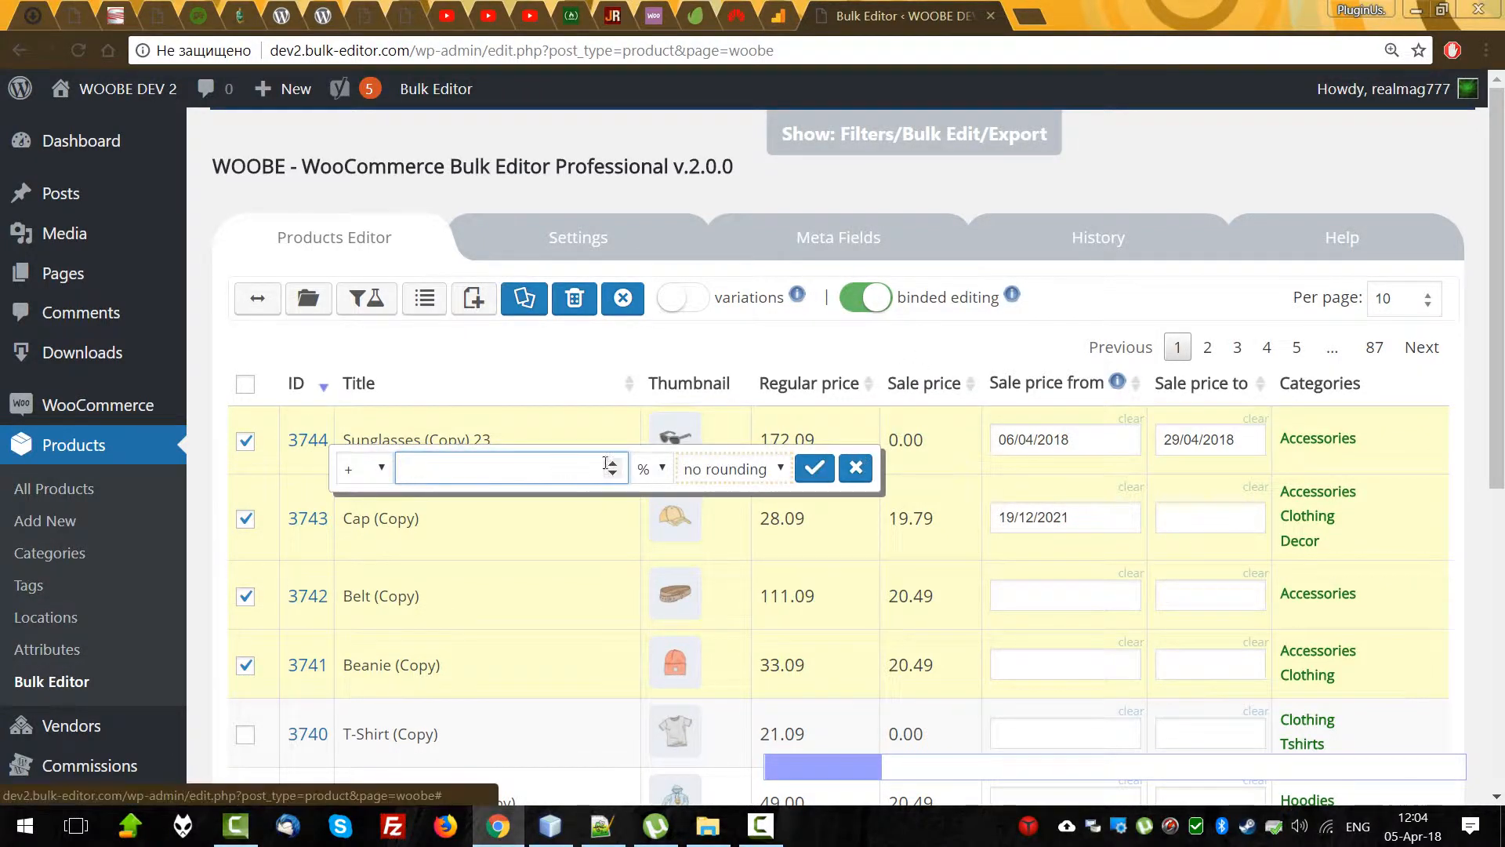
pyautogui.write('20')
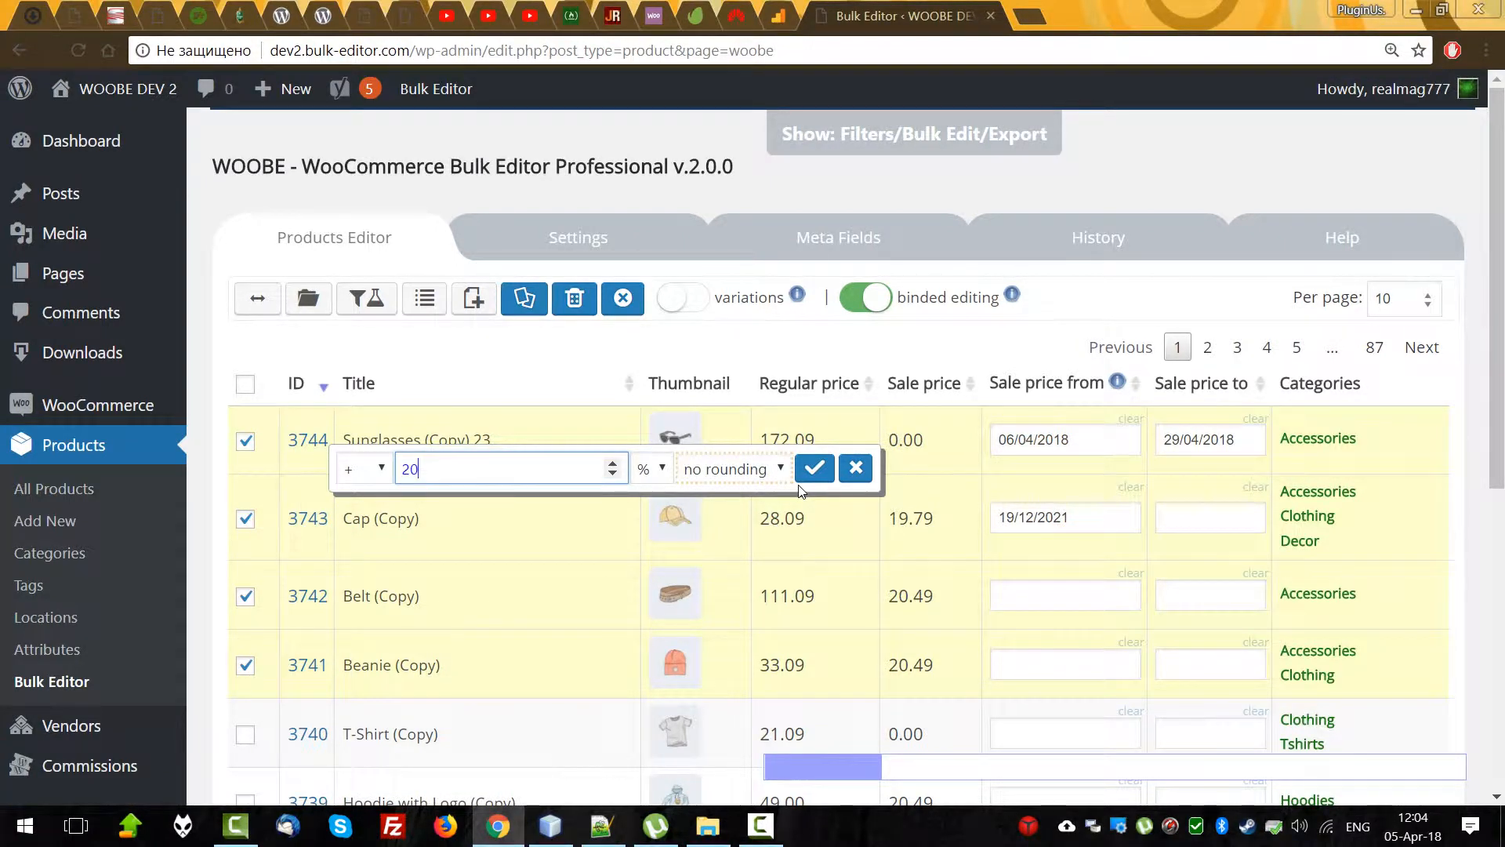
pyautogui.click(780, 470)
pyautogui.click(718, 576)
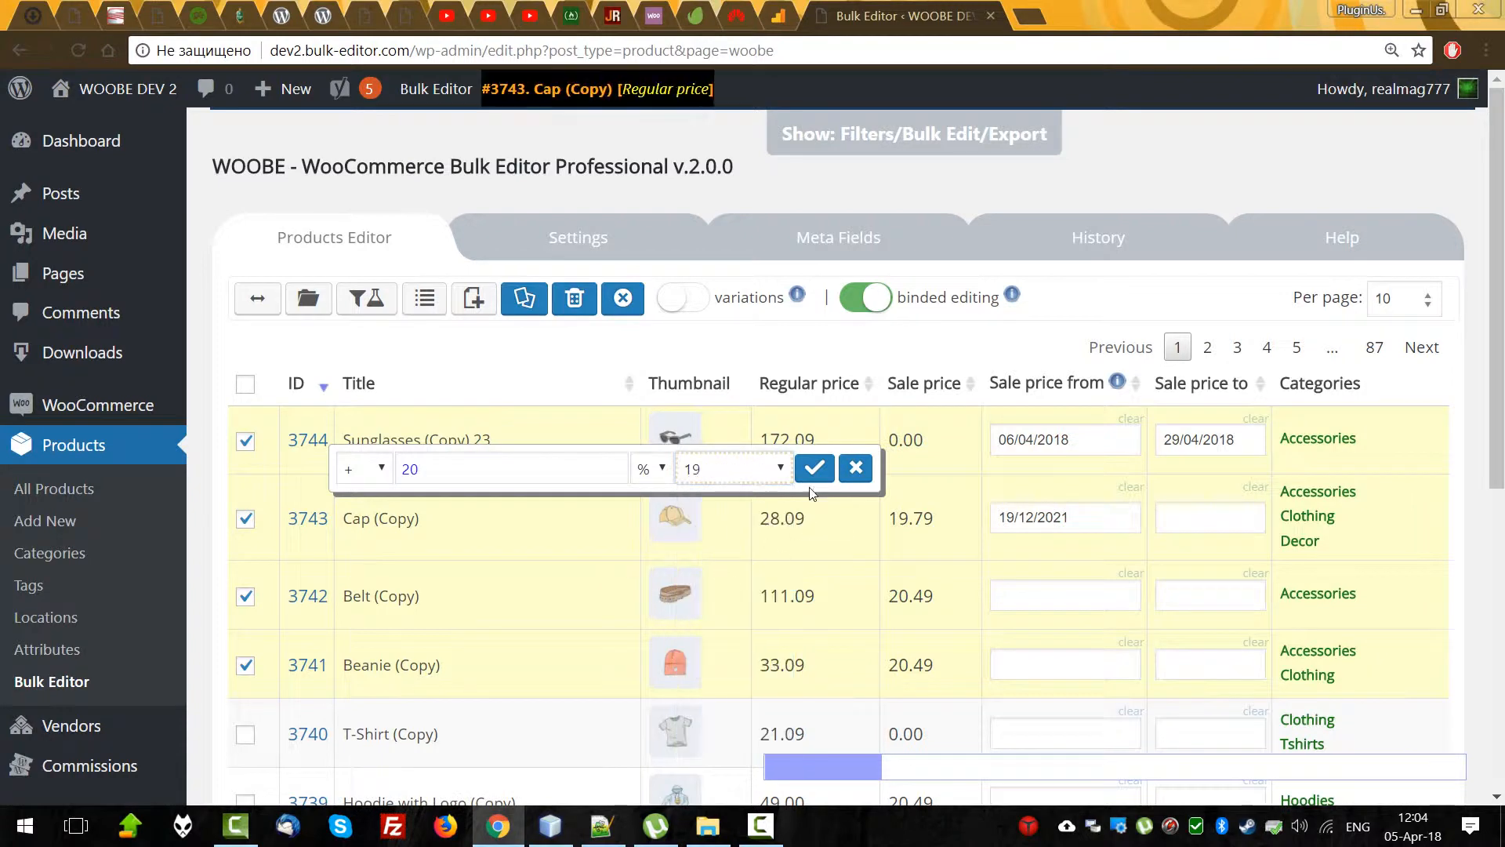
pyautogui.click(815, 467)
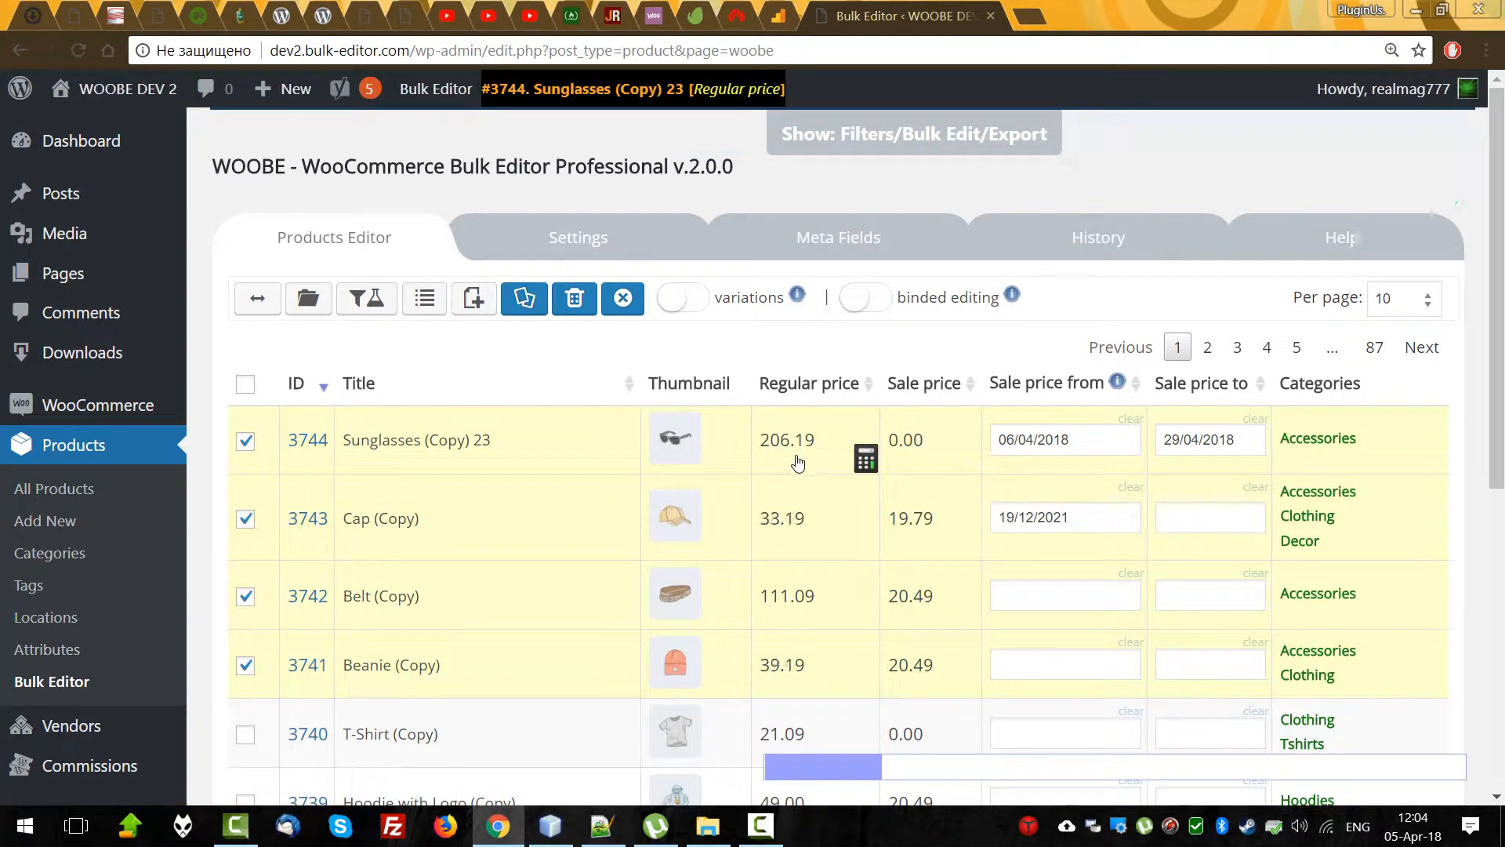
# Revert both the Sunglasses regular price entry and the bulk regular price operation from the edit history.
pyautogui.click(1101, 255)
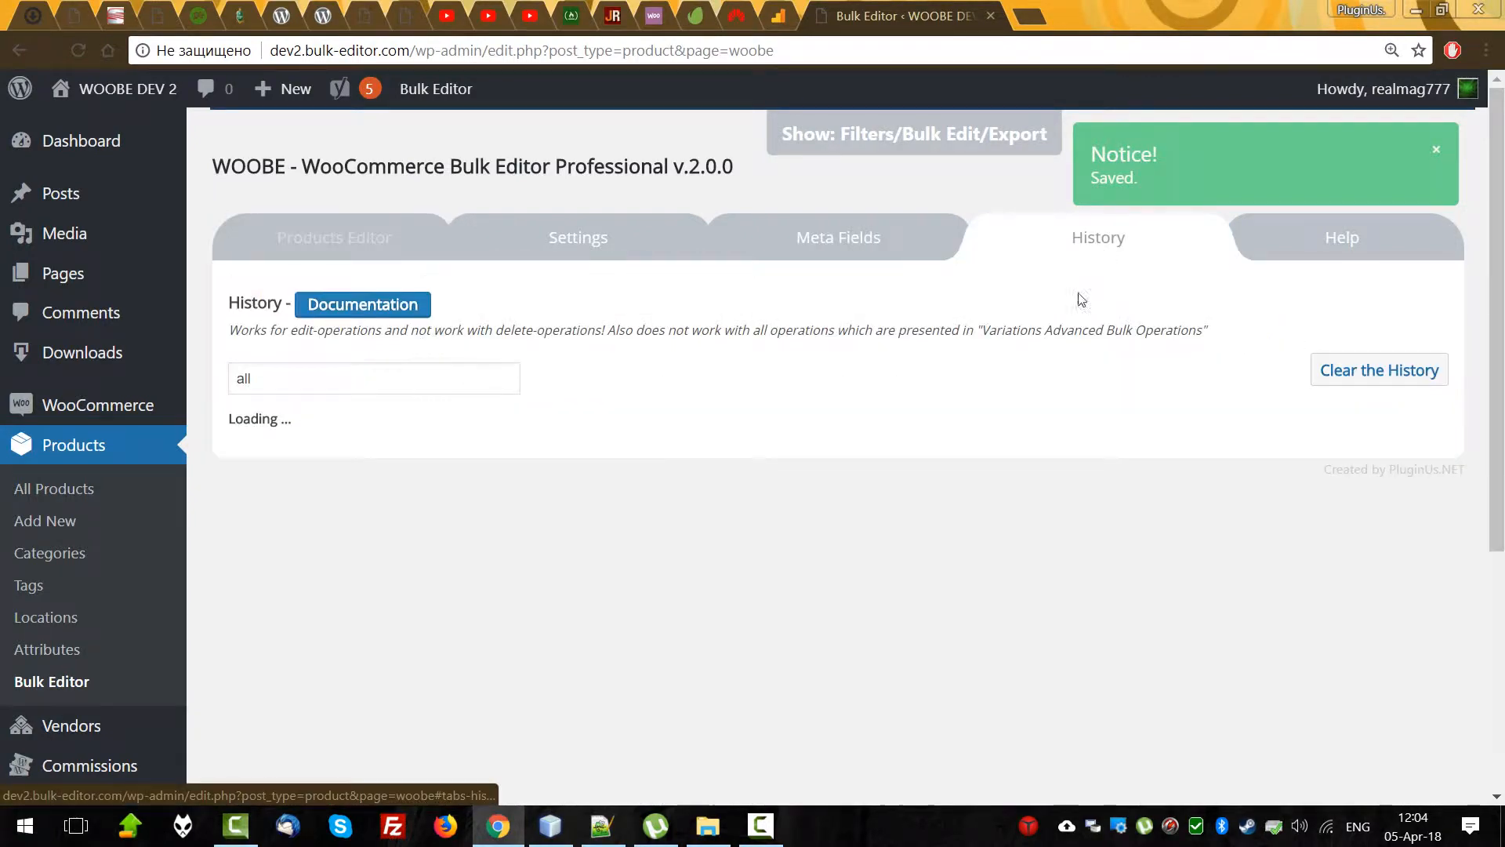
pyautogui.click(1364, 443)
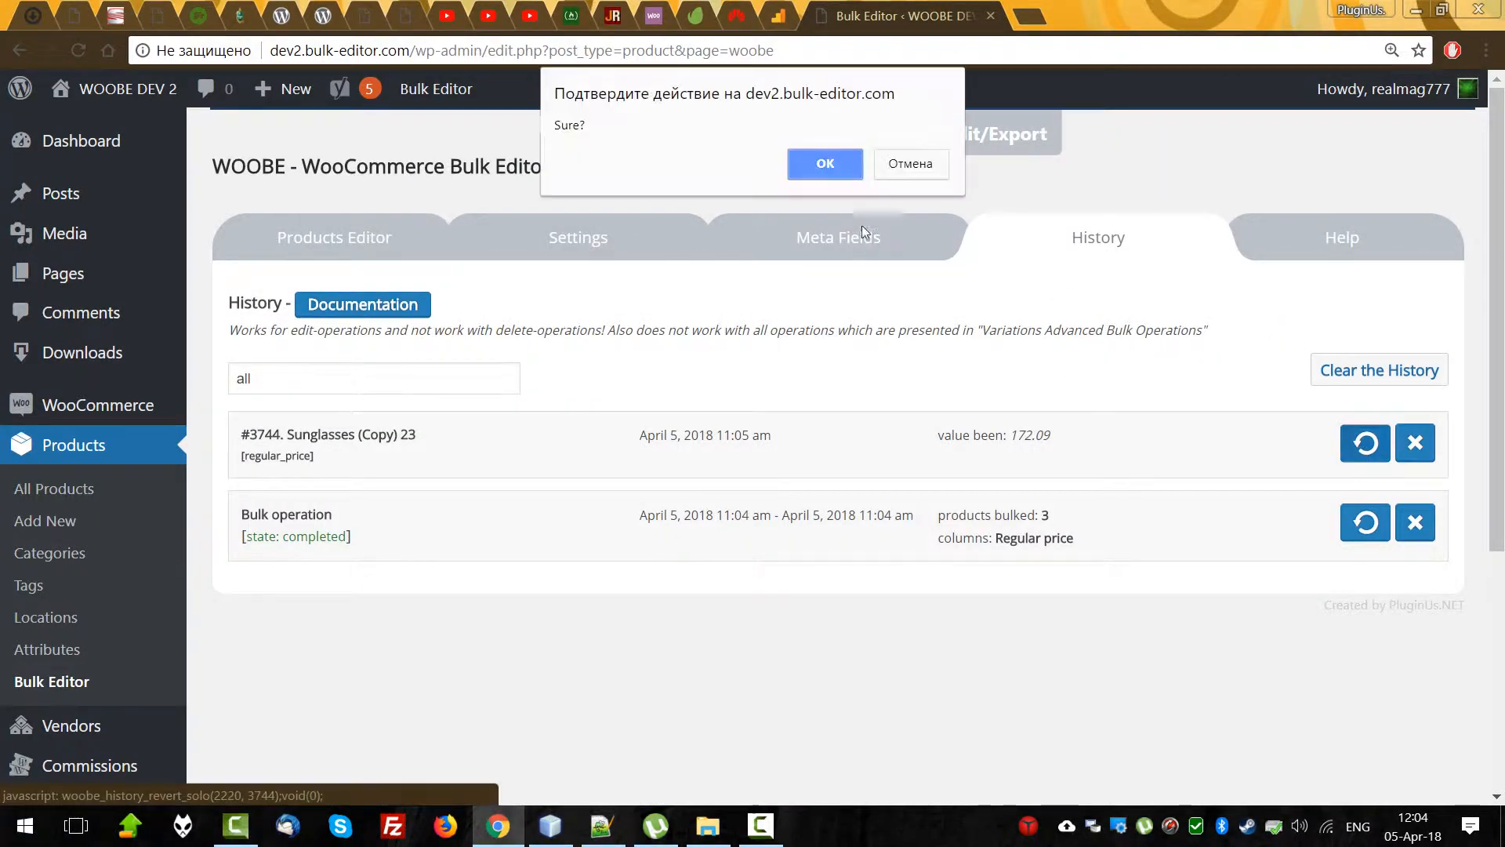
pyautogui.click(825, 163)
pyautogui.click(1364, 443)
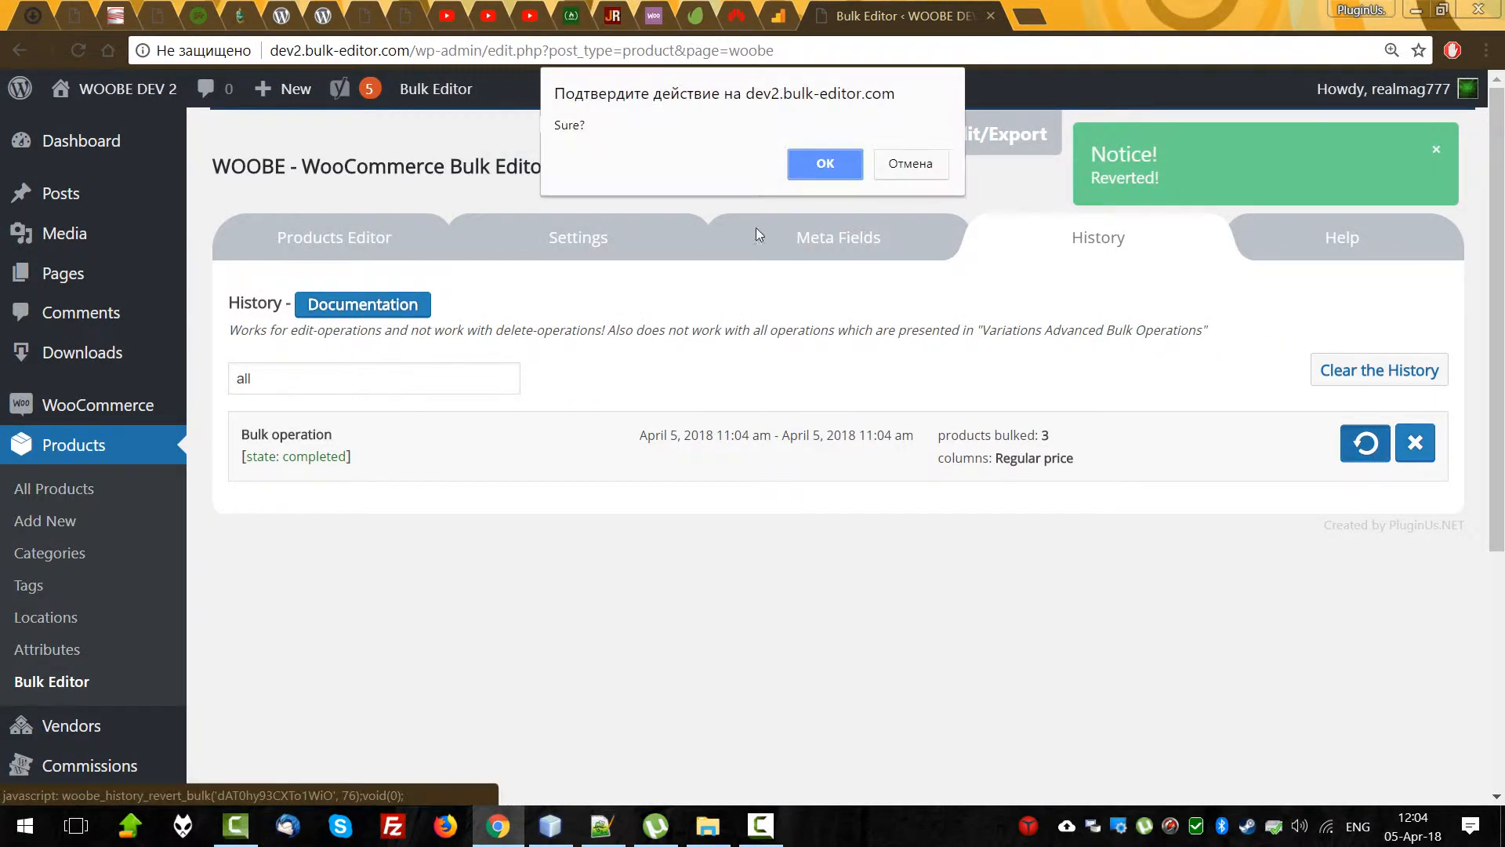
pyautogui.click(833, 160)
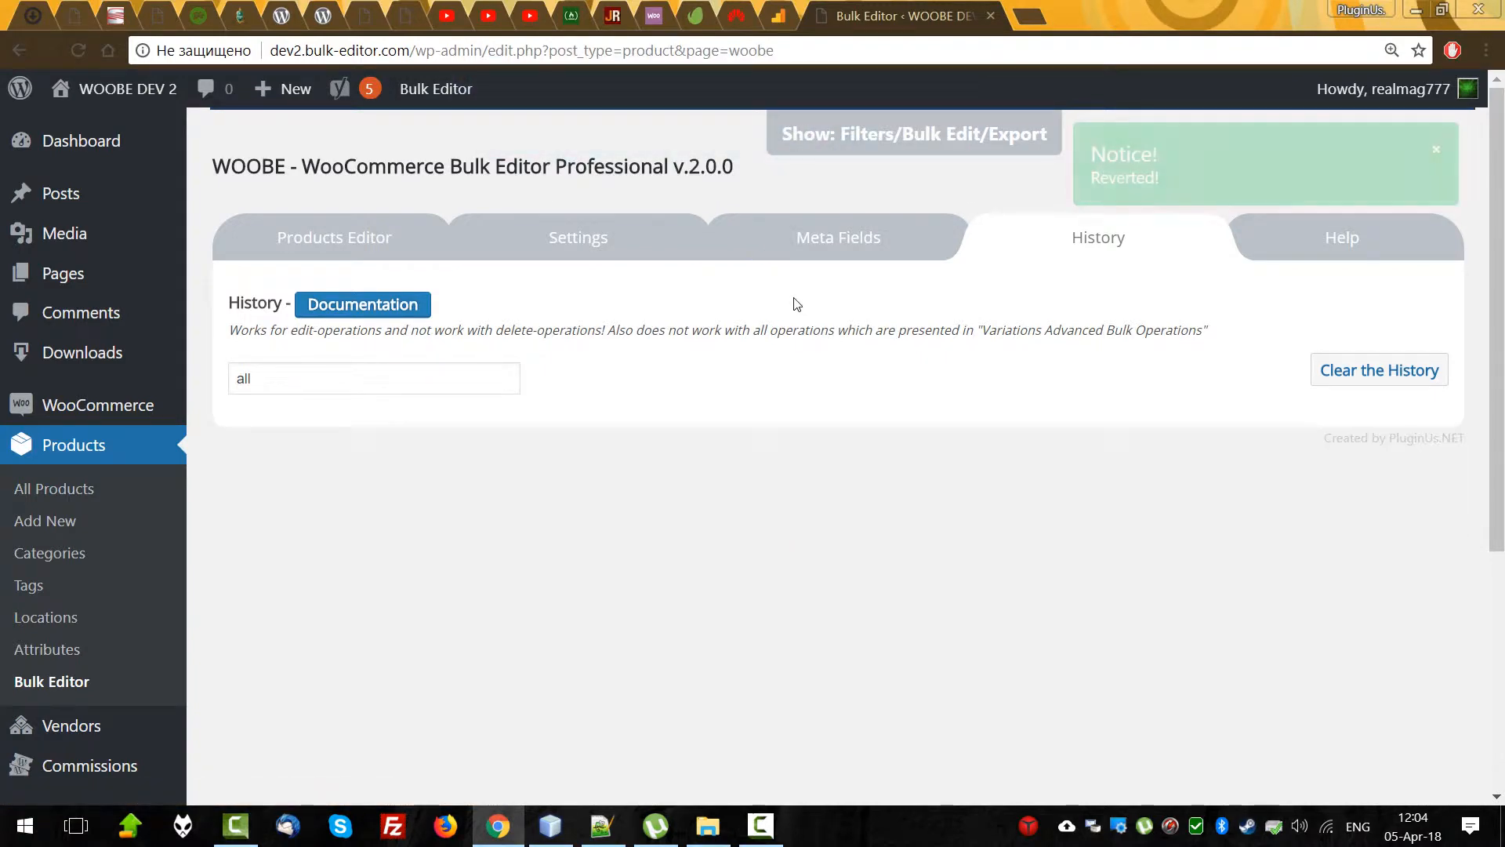
# Return to the products list and clear the selection of the four products.
pyautogui.click(353, 247)
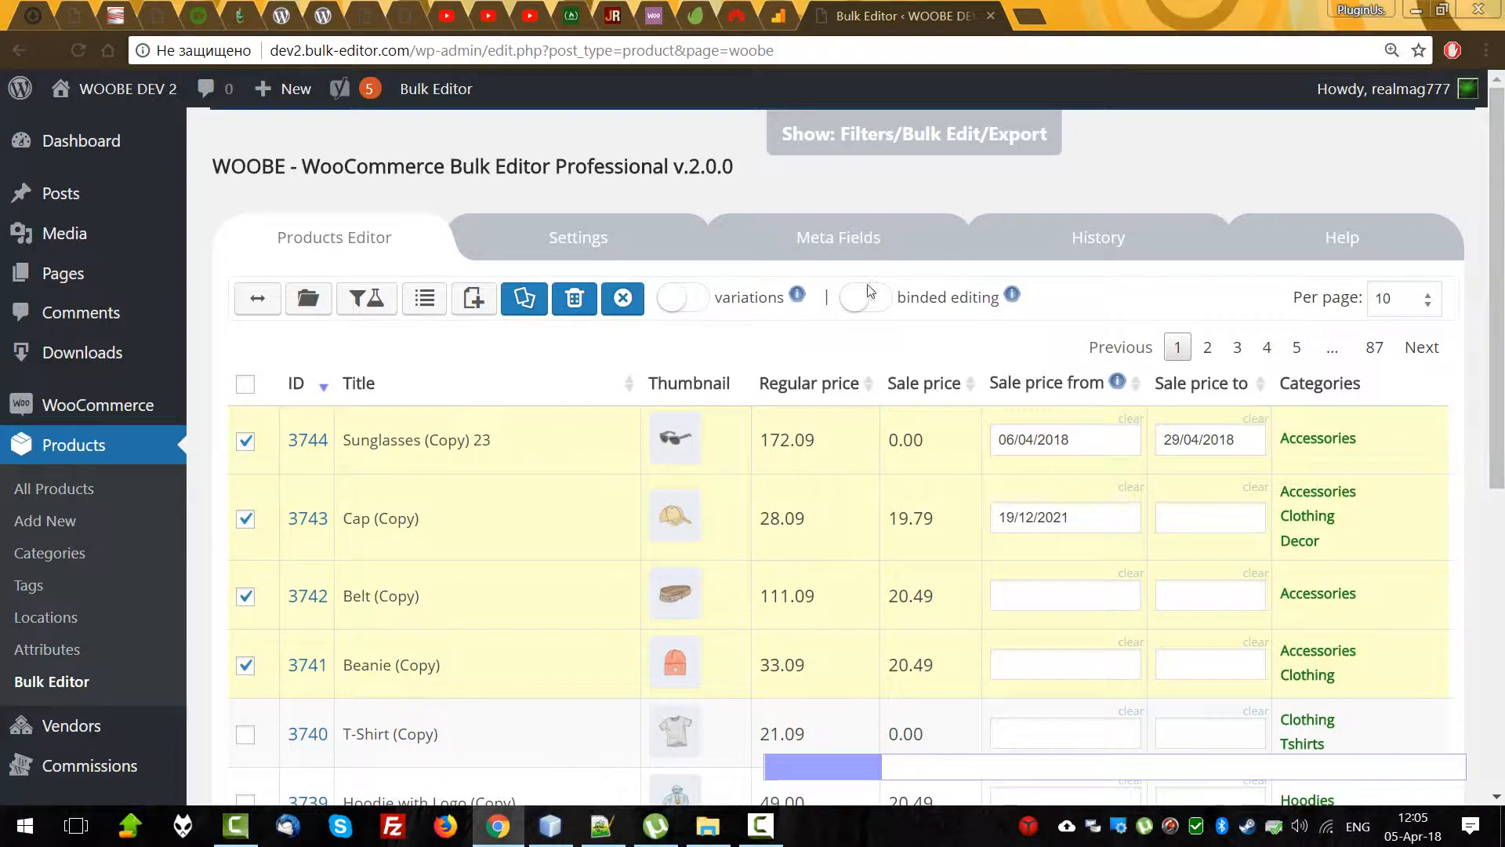
pyautogui.click(623, 300)
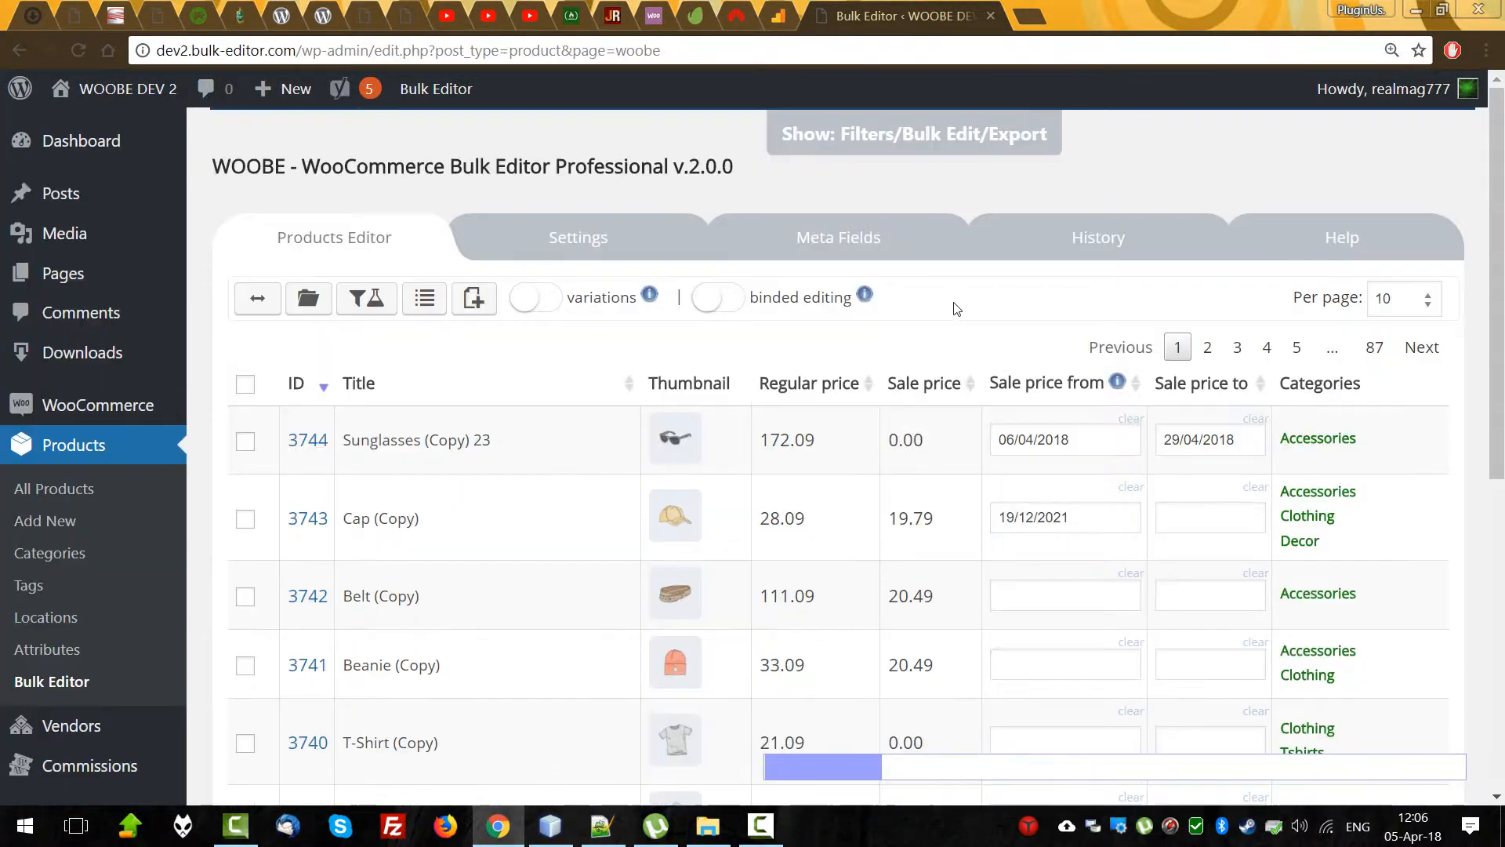
# Choose vendor 1 and vendor 3 as the vendor criteria in the product filters.
pyautogui.click(922, 149)
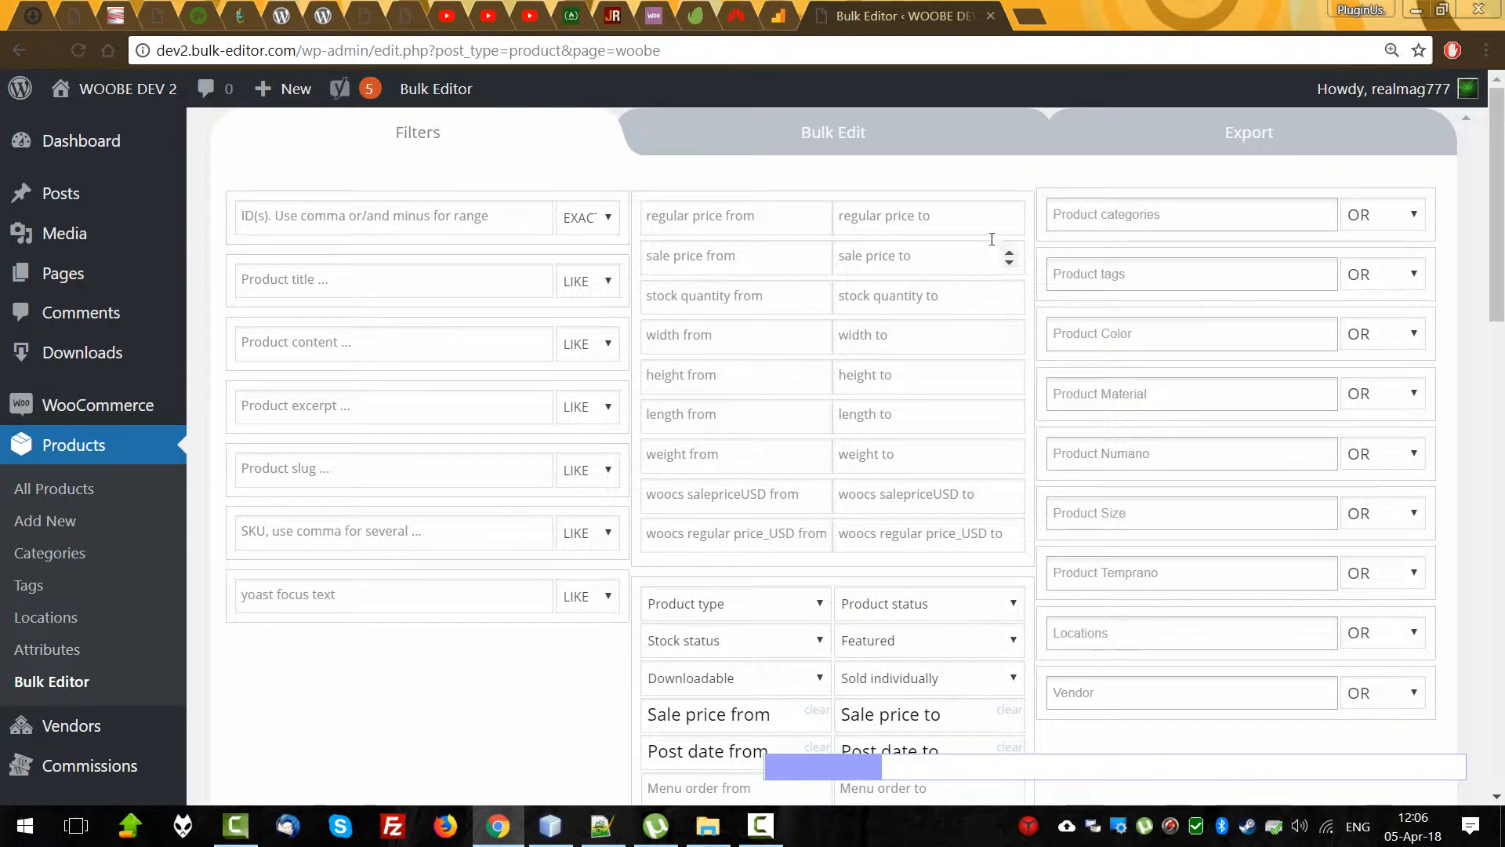
pyautogui.scroll(-3, 1448, 598)
pyautogui.click(1162, 494)
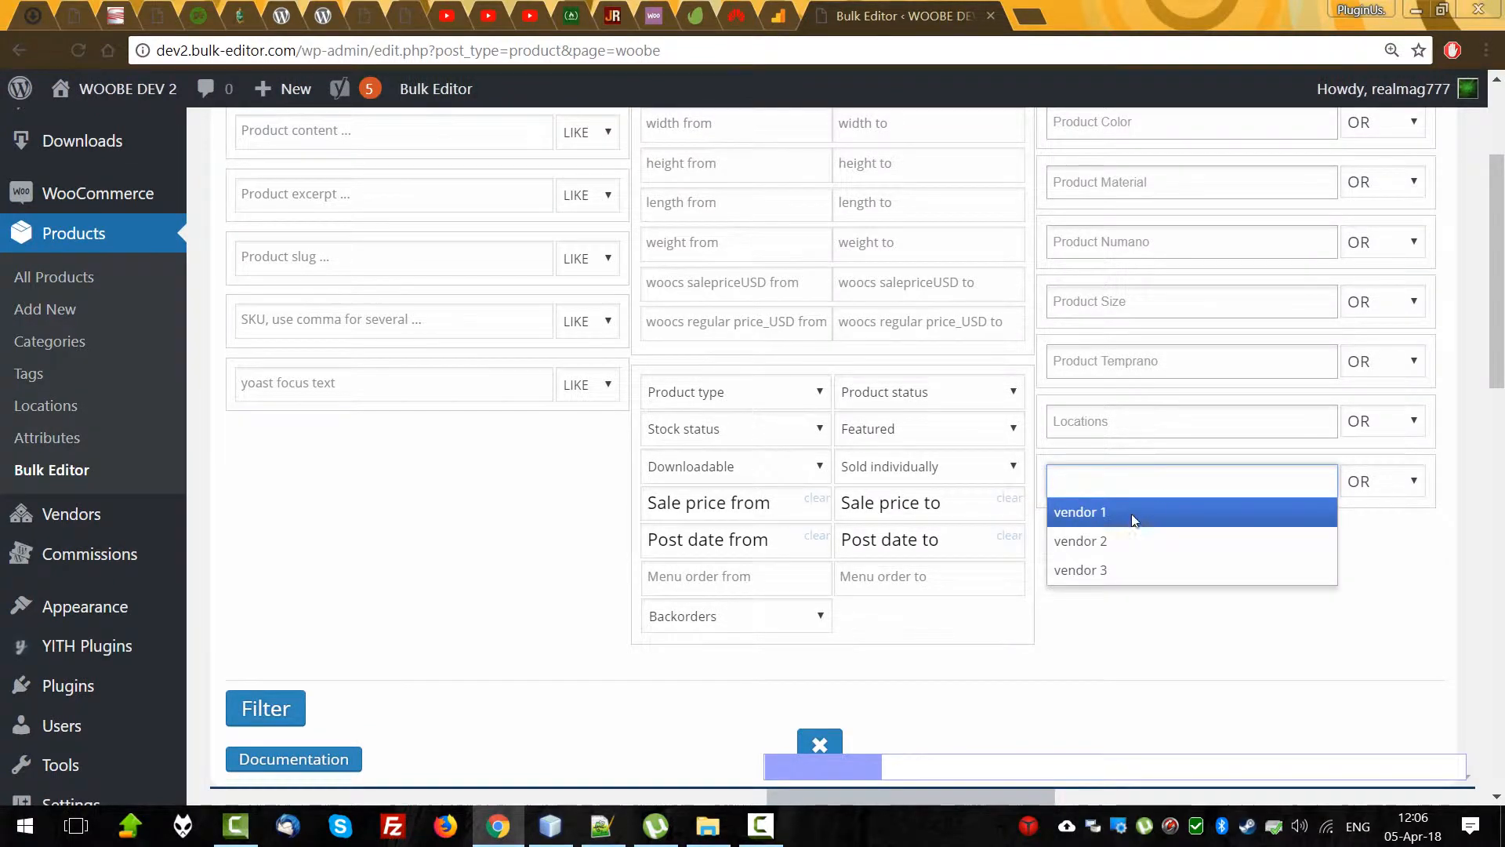
pyautogui.click(1131, 514)
pyautogui.click(1102, 569)
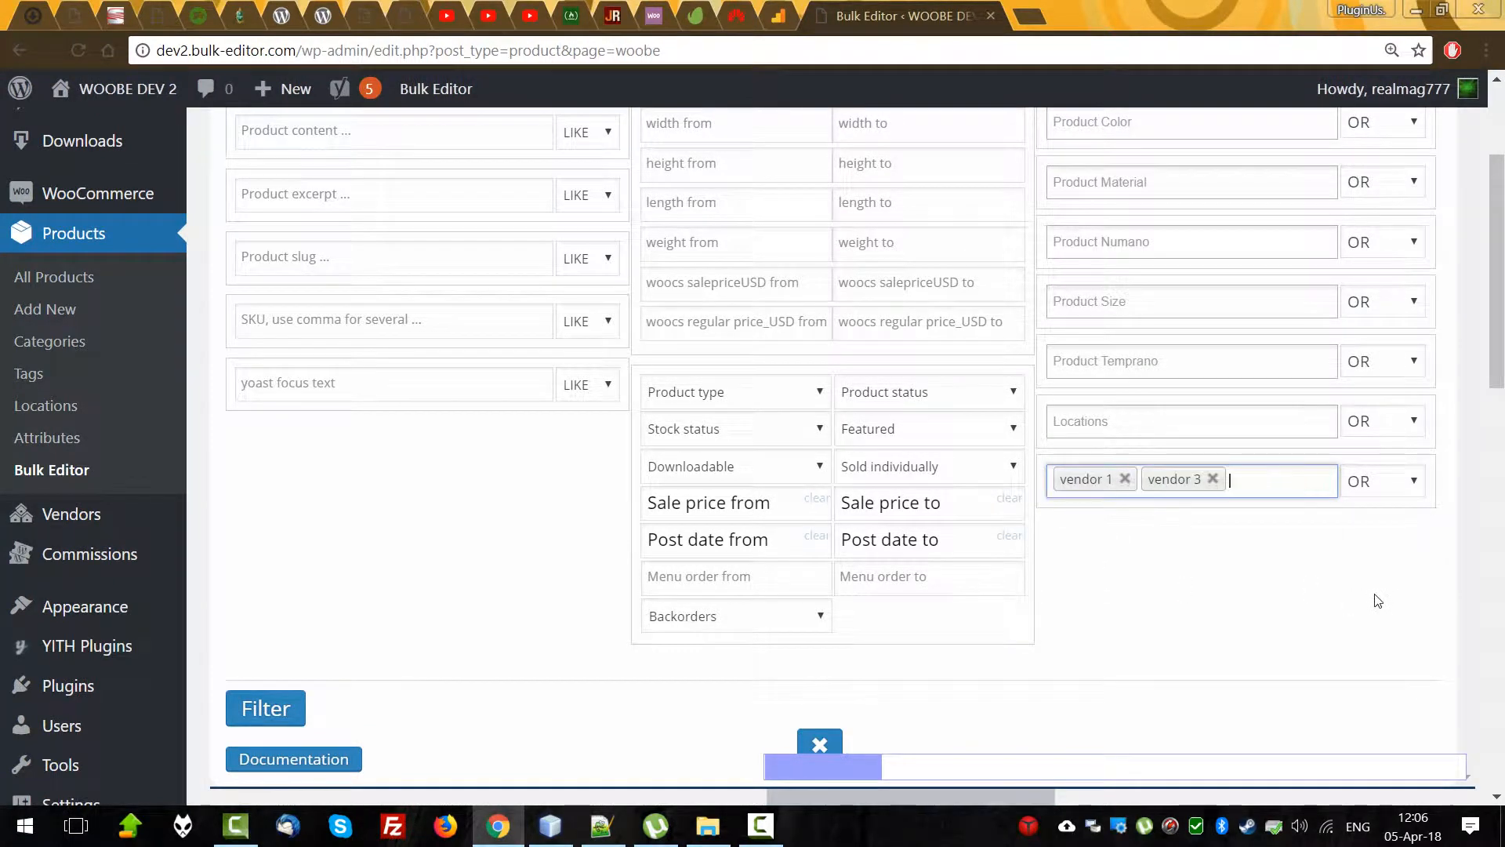
# Set the vendor criteria logic to AND and filter the products by vendor 1 and vendor 3.
pyautogui.click(1383, 480)
pyautogui.click(1403, 525)
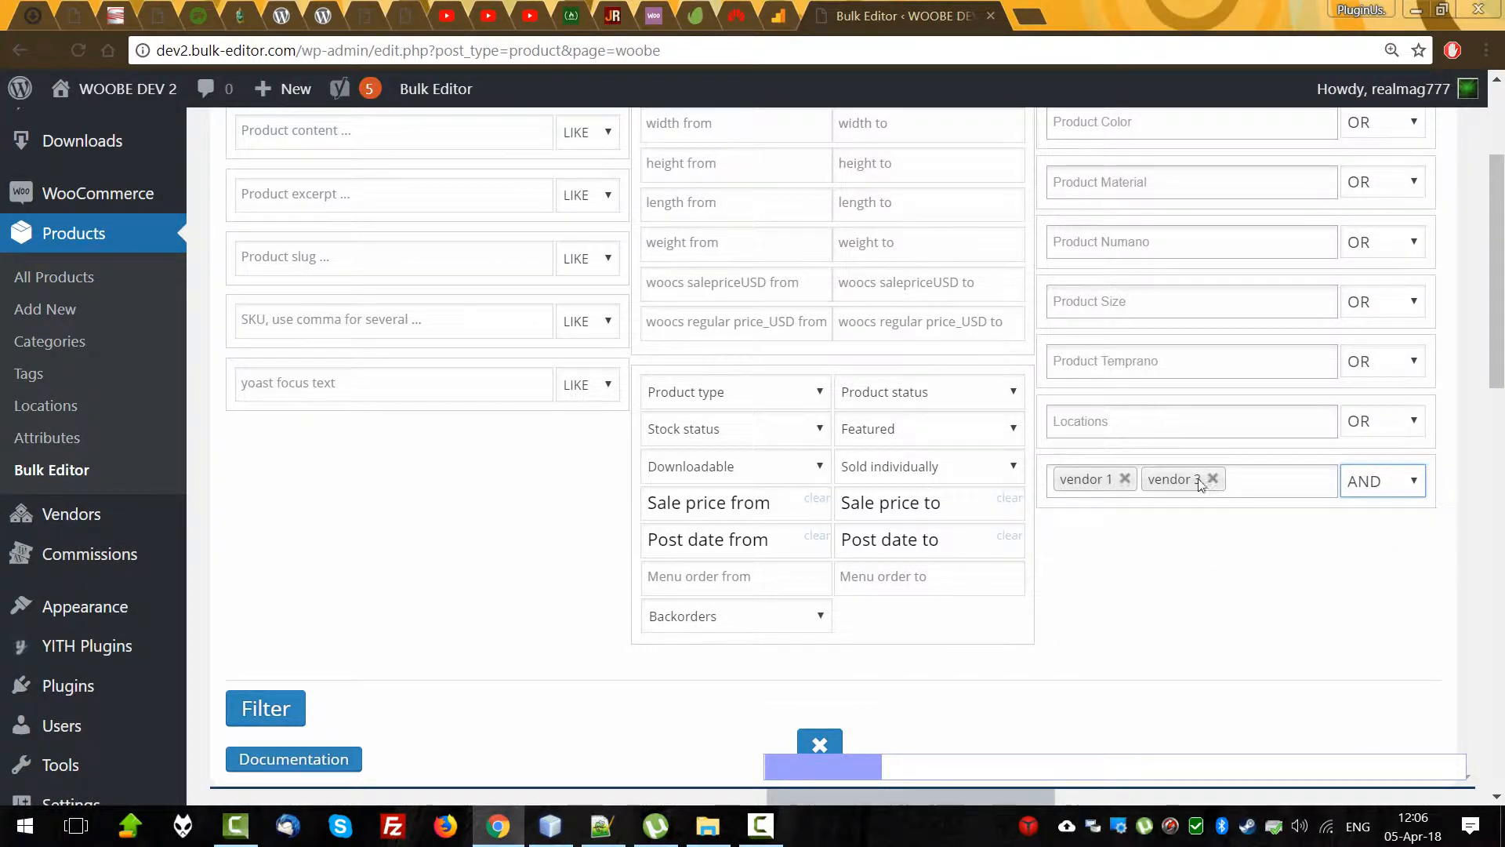
pyautogui.click(283, 710)
pyautogui.scroll(-6, 1356, 444)
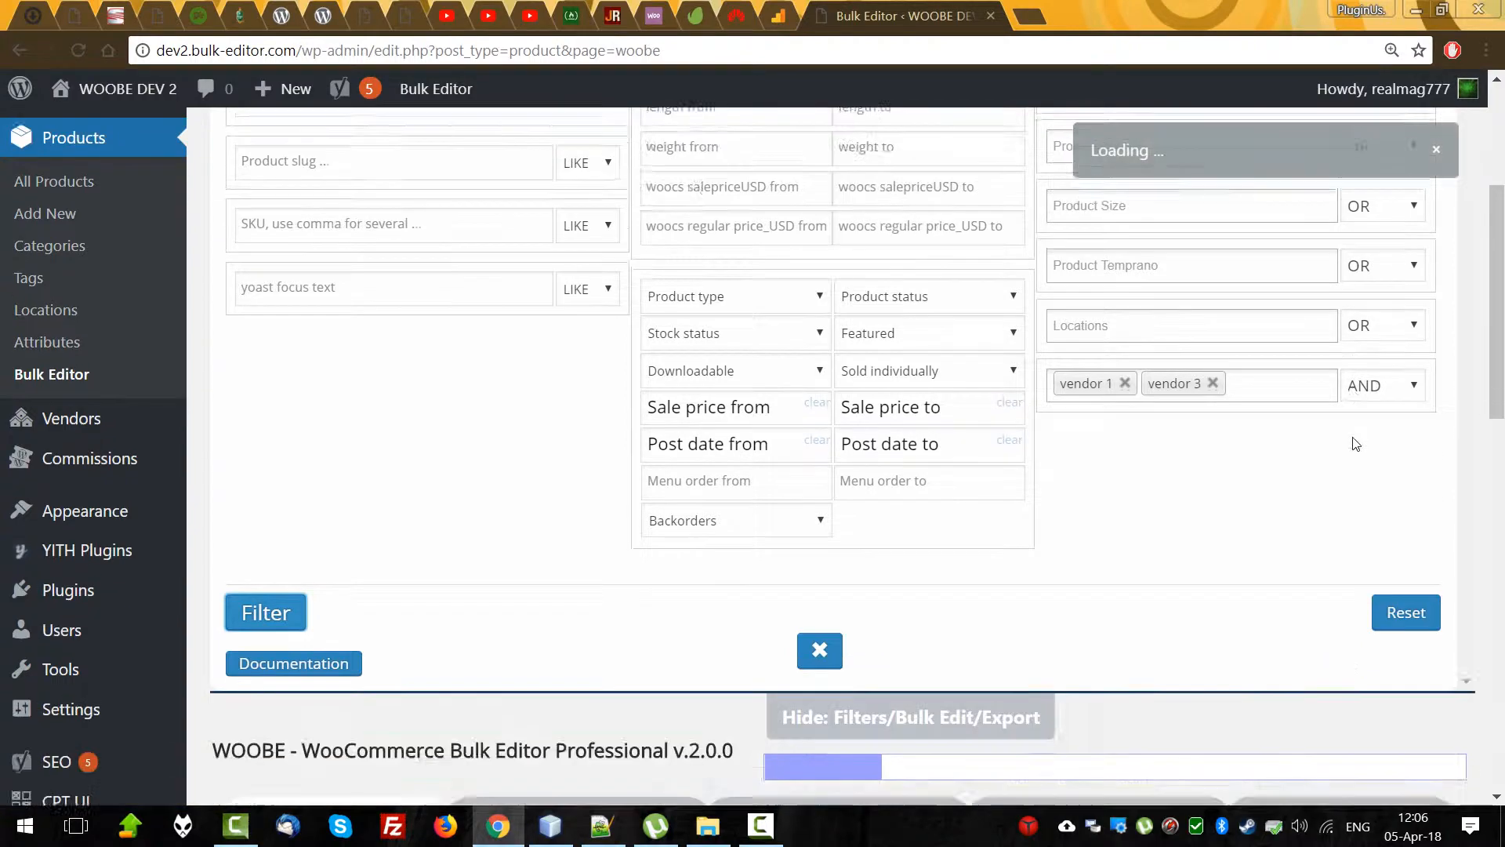
pyautogui.scroll(-4, 1355, 443)
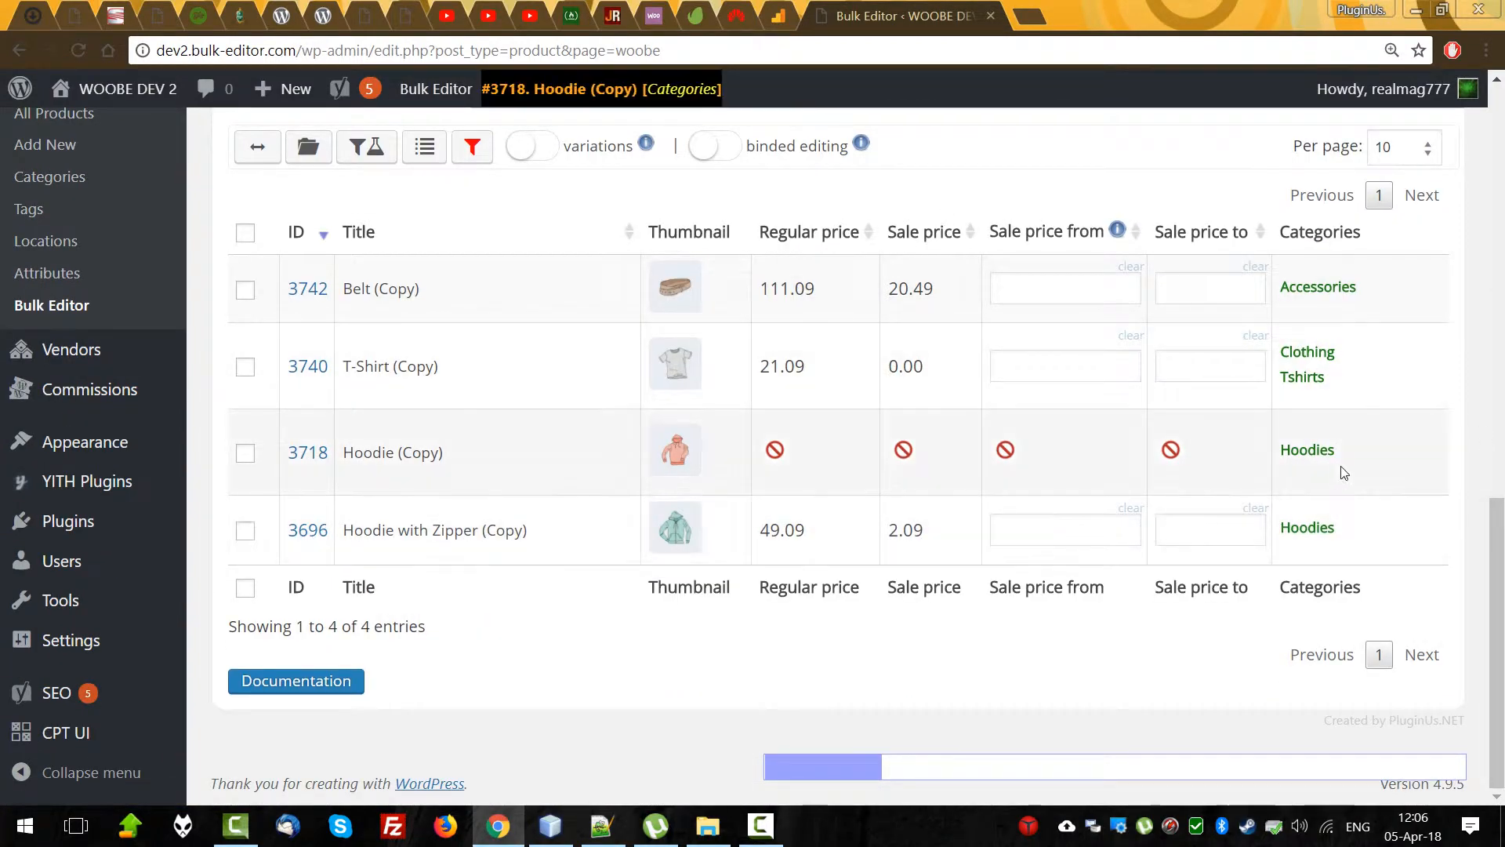
# Set up a bulk edit of the filtered products that appends -{ID} to the title.
pyautogui.scroll(13, 1333, 439)
pyautogui.click(865, 151)
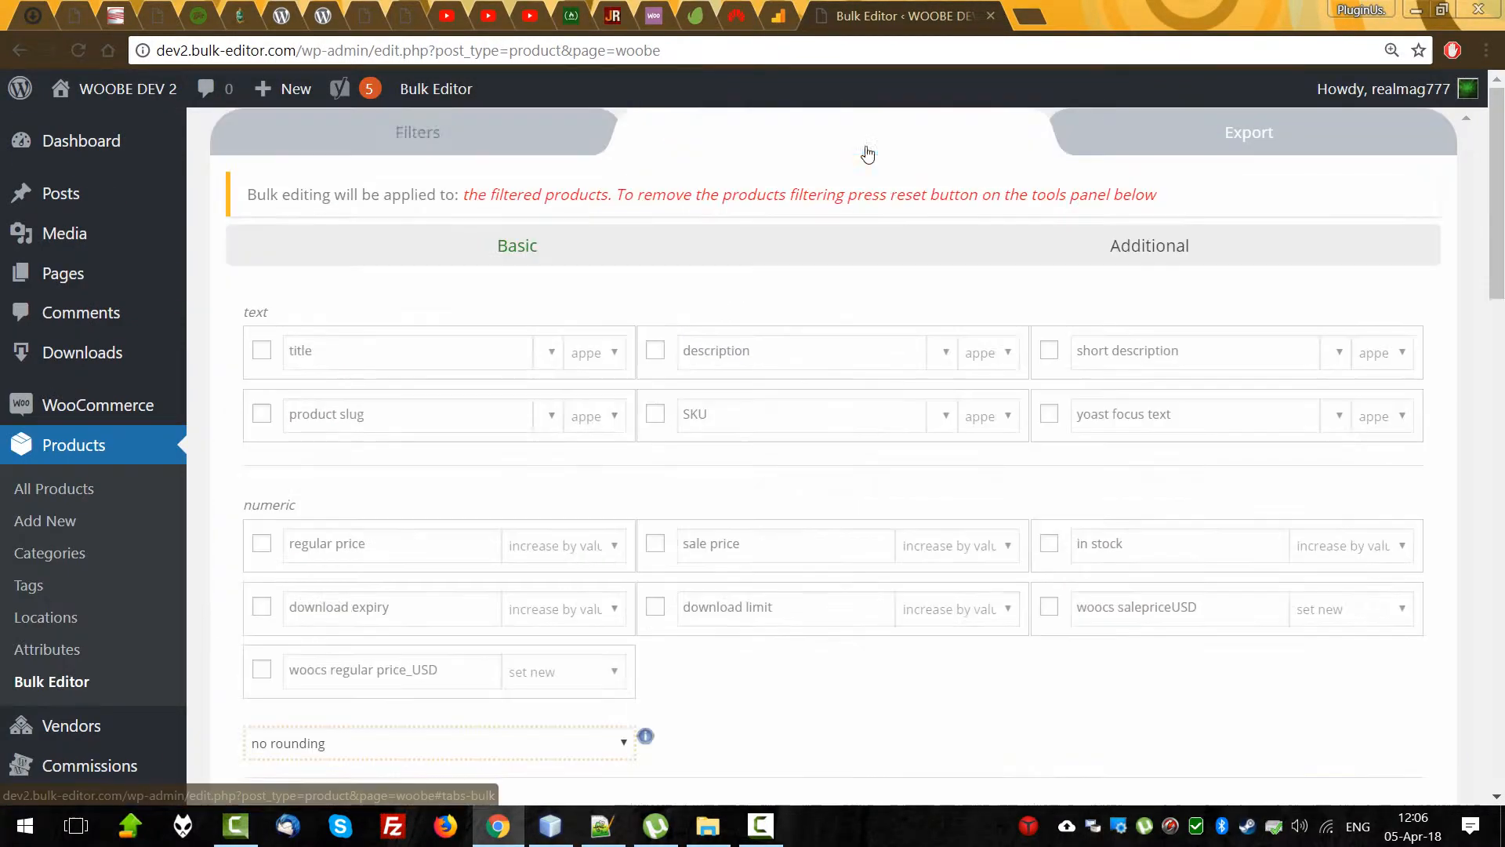
pyautogui.click(262, 350)
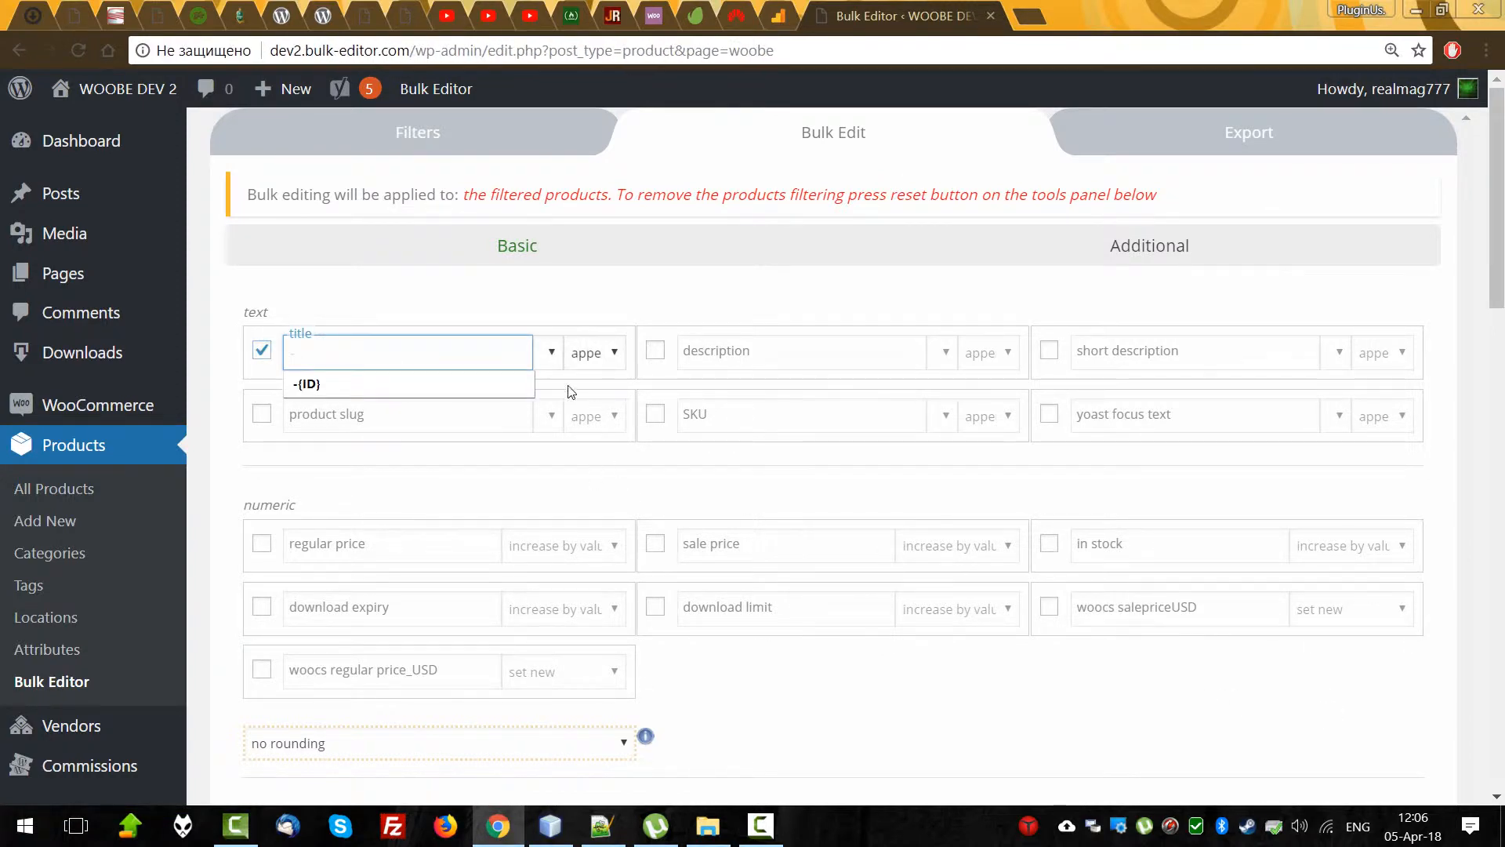
pyautogui.click(552, 354)
pyautogui.click(565, 420)
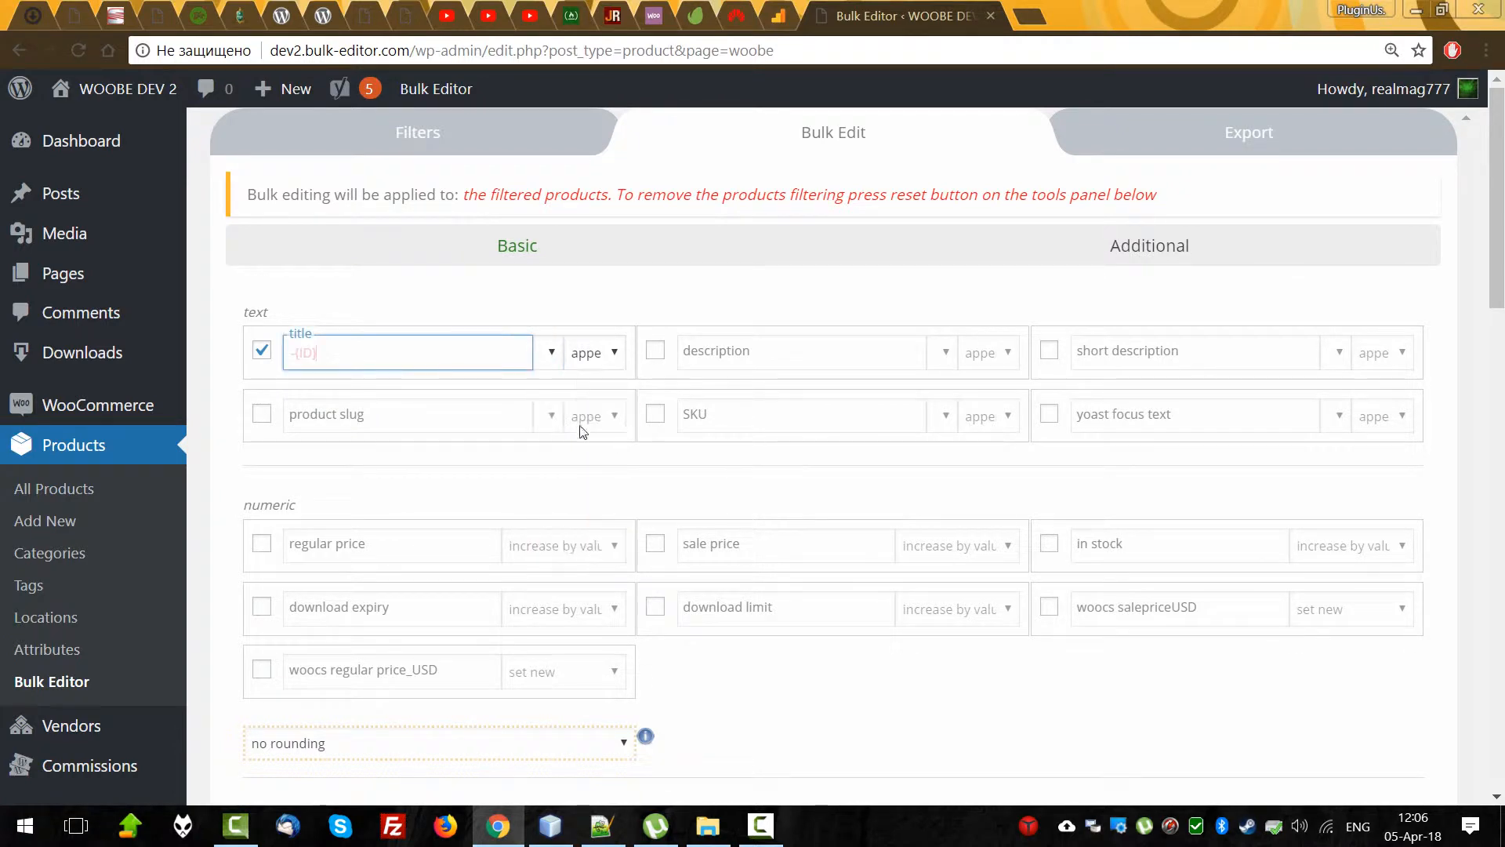
pyautogui.click(606, 369)
pyautogui.click(376, 355)
# Enable product categories in the bulk edit and choose Cat 11 with the append option.
pyautogui.scroll(-10, 892, 665)
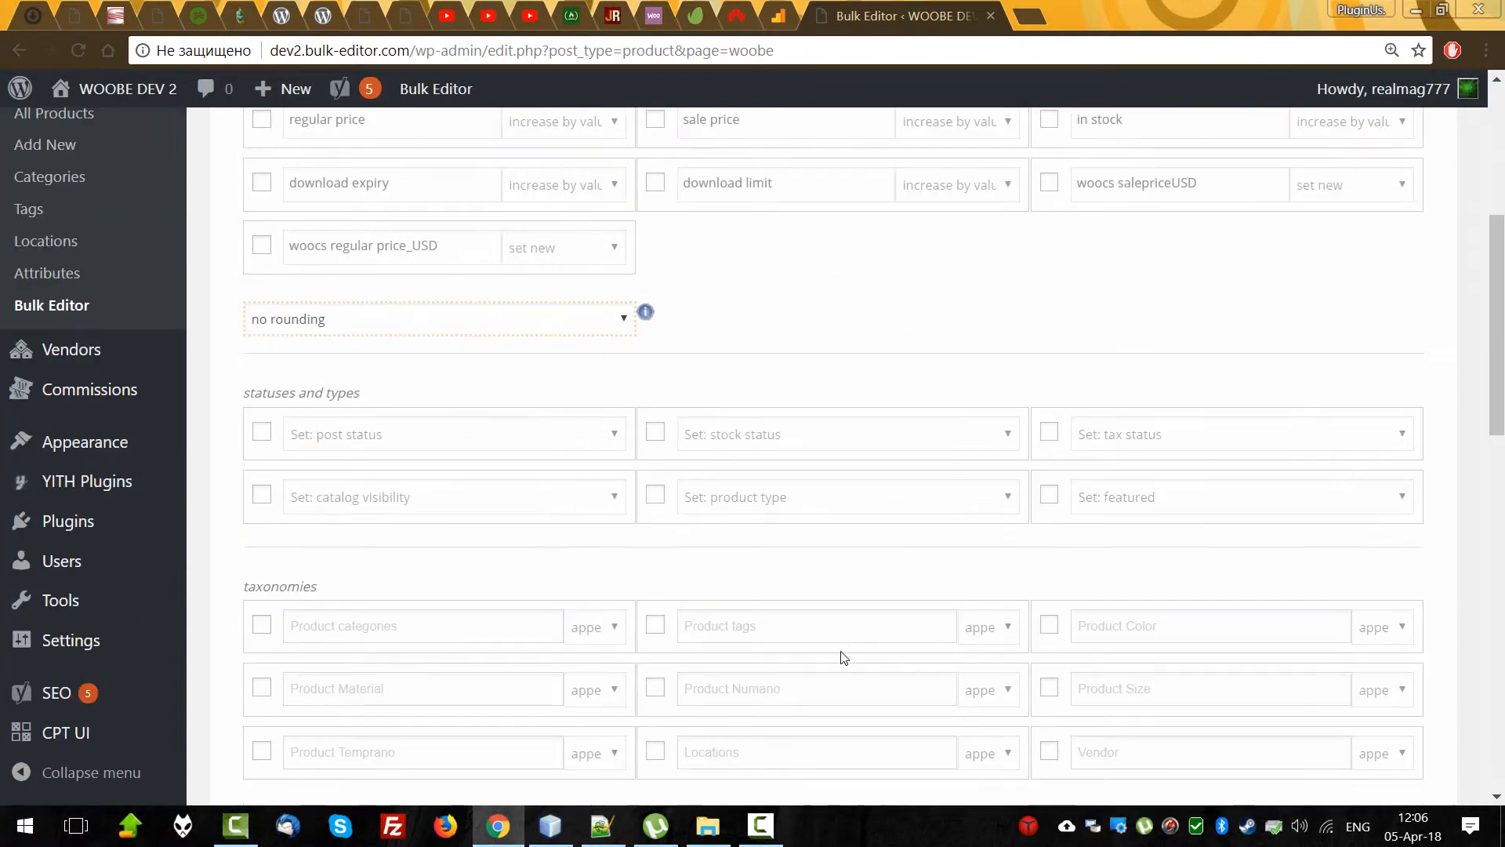
pyautogui.click(845, 631)
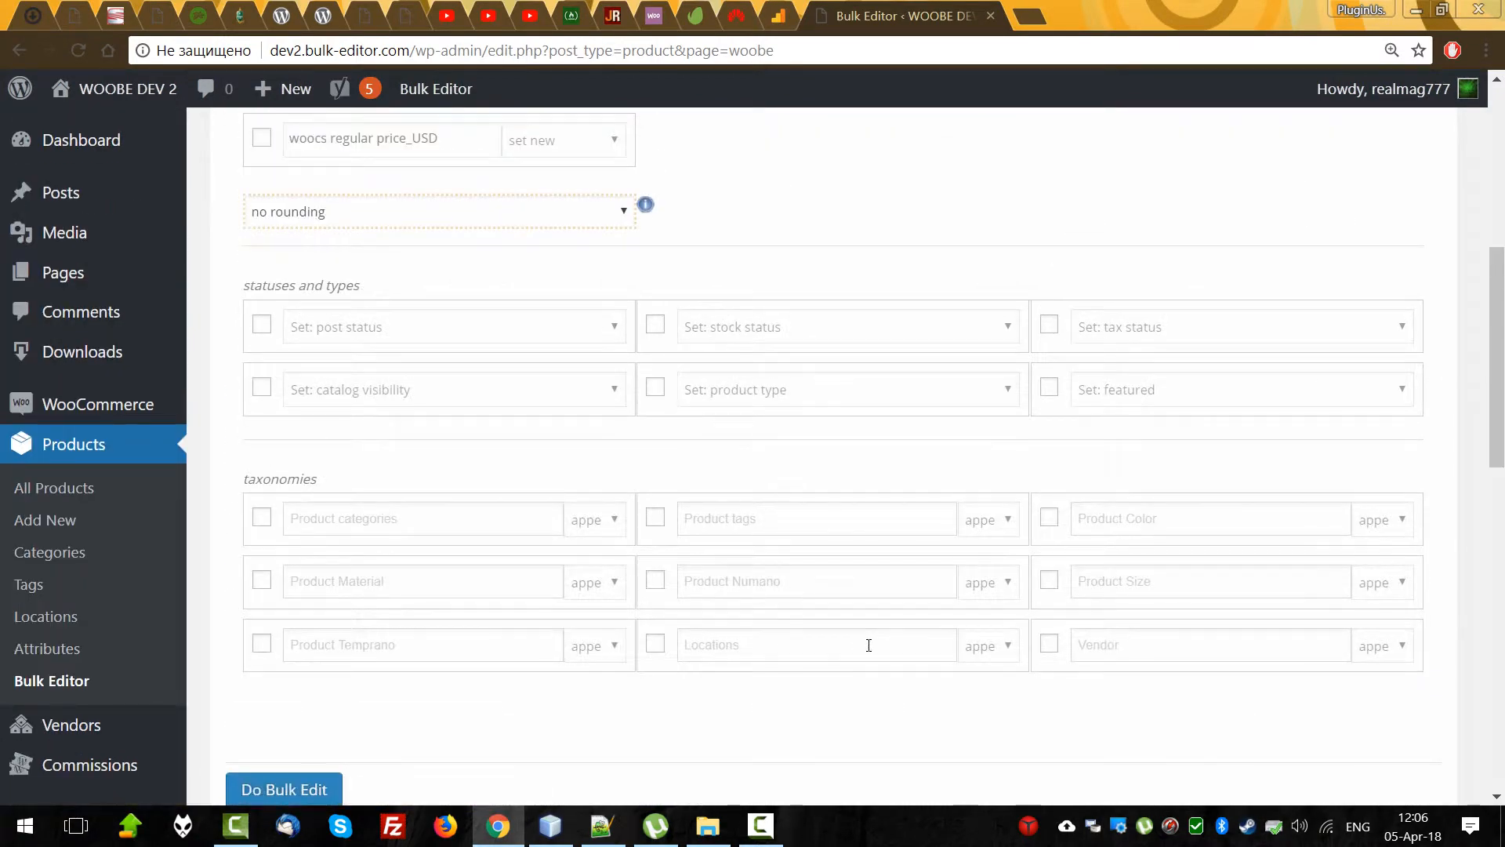
pyautogui.scroll(-3, 329, 350)
pyautogui.click(262, 308)
pyautogui.click(359, 305)
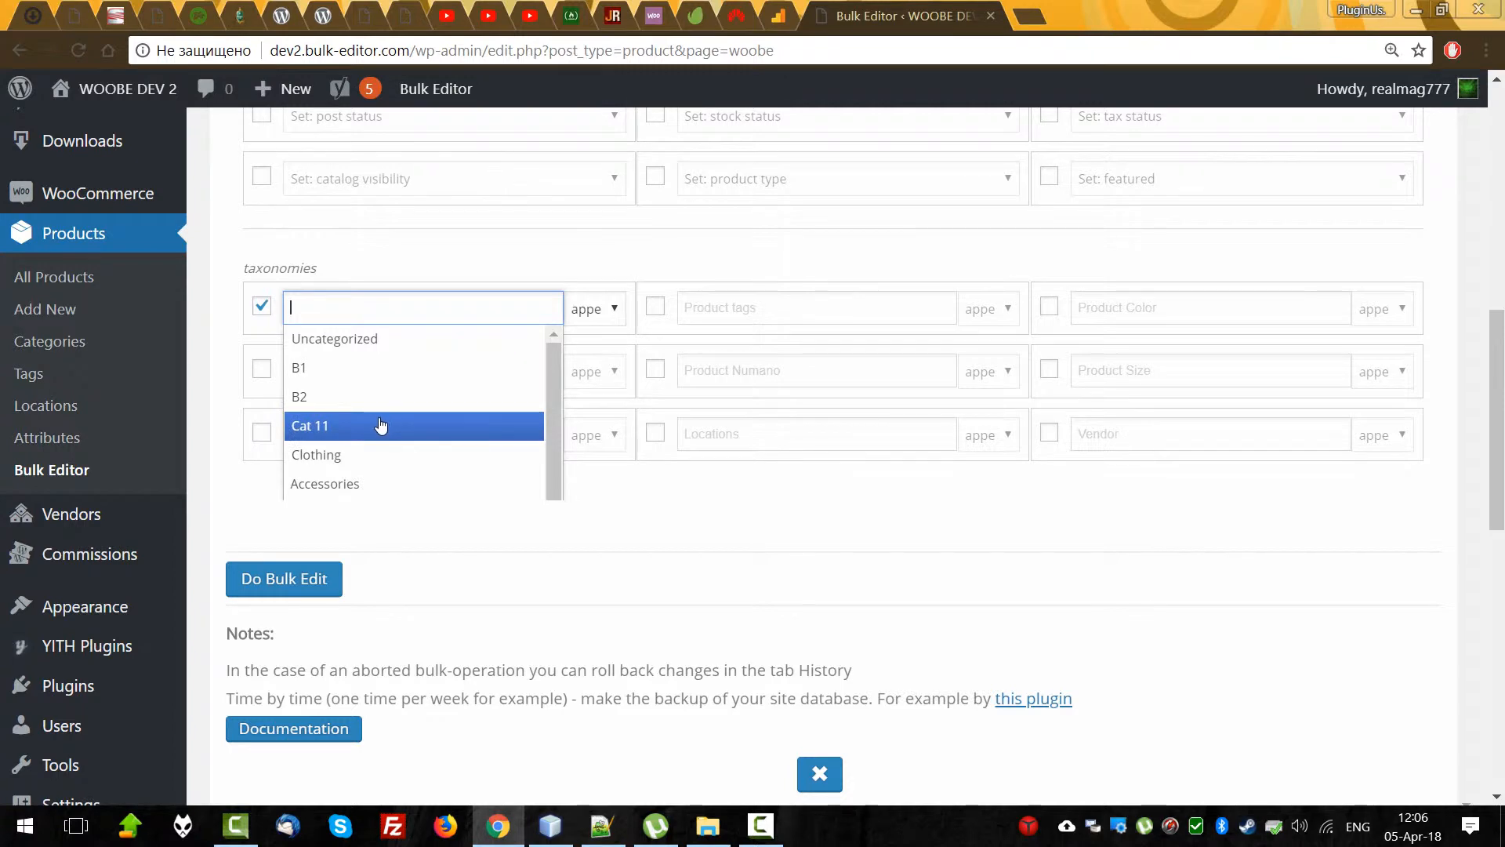
pyautogui.scroll(-1, 392, 439)
pyautogui.click(322, 423)
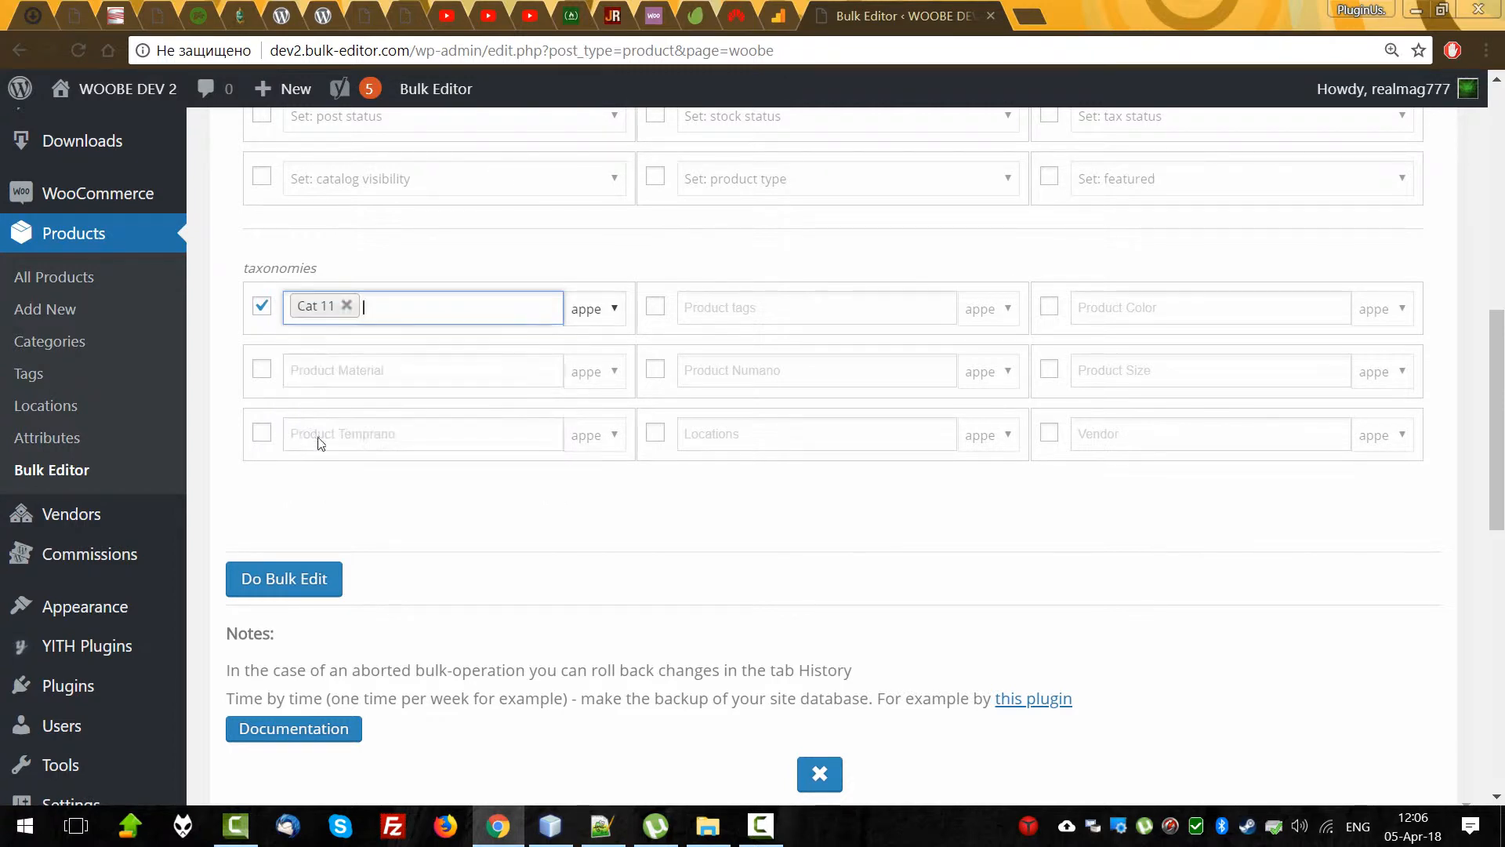
pyautogui.click(598, 308)
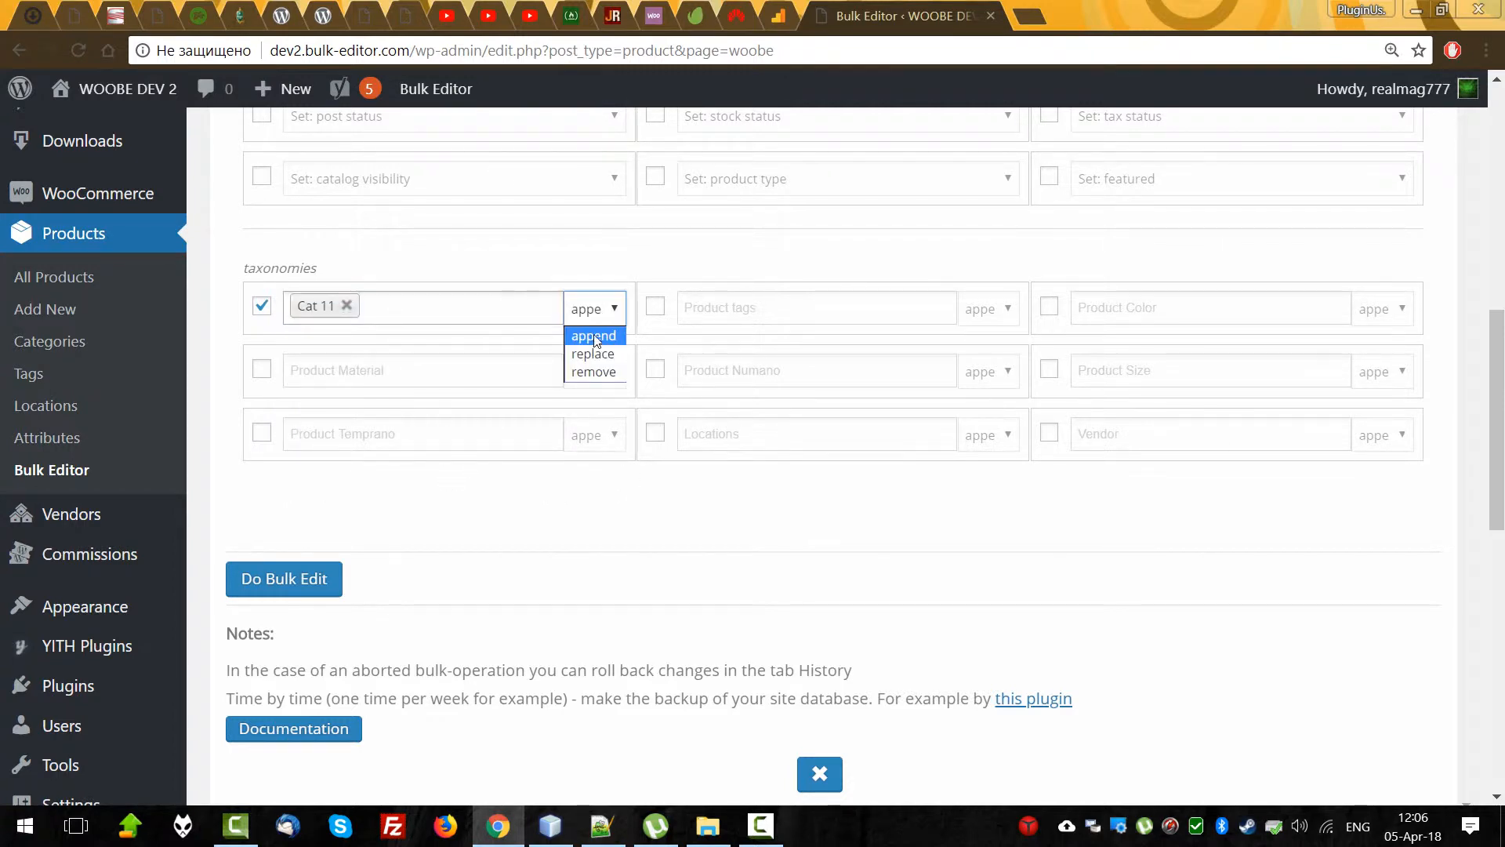
pyautogui.click(594, 337)
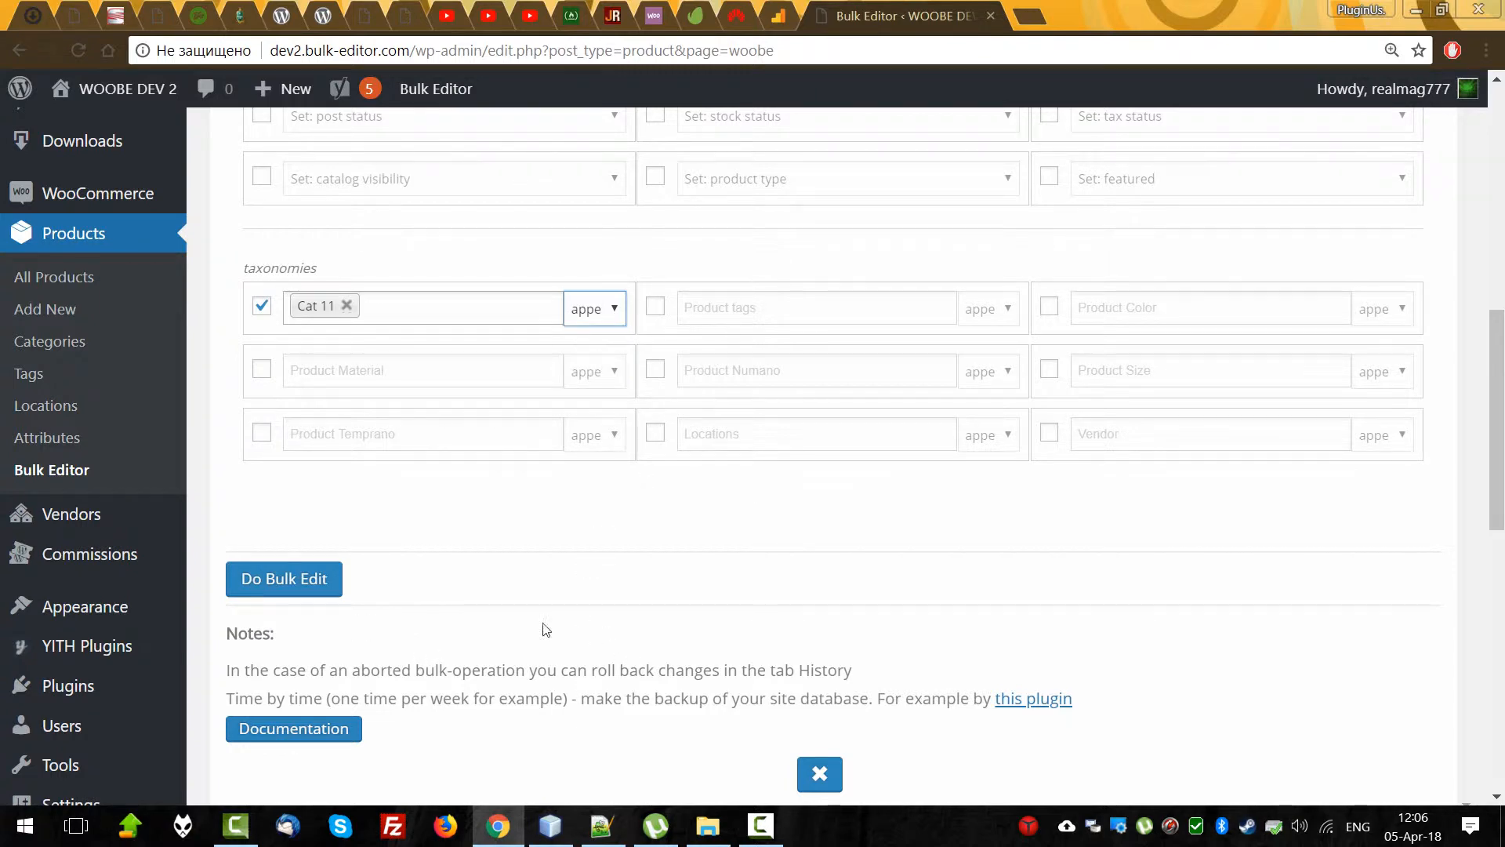
# Run and confirm the bulk edit of titles and categories on the filtered products.
pyautogui.scroll(7, 649, 563)
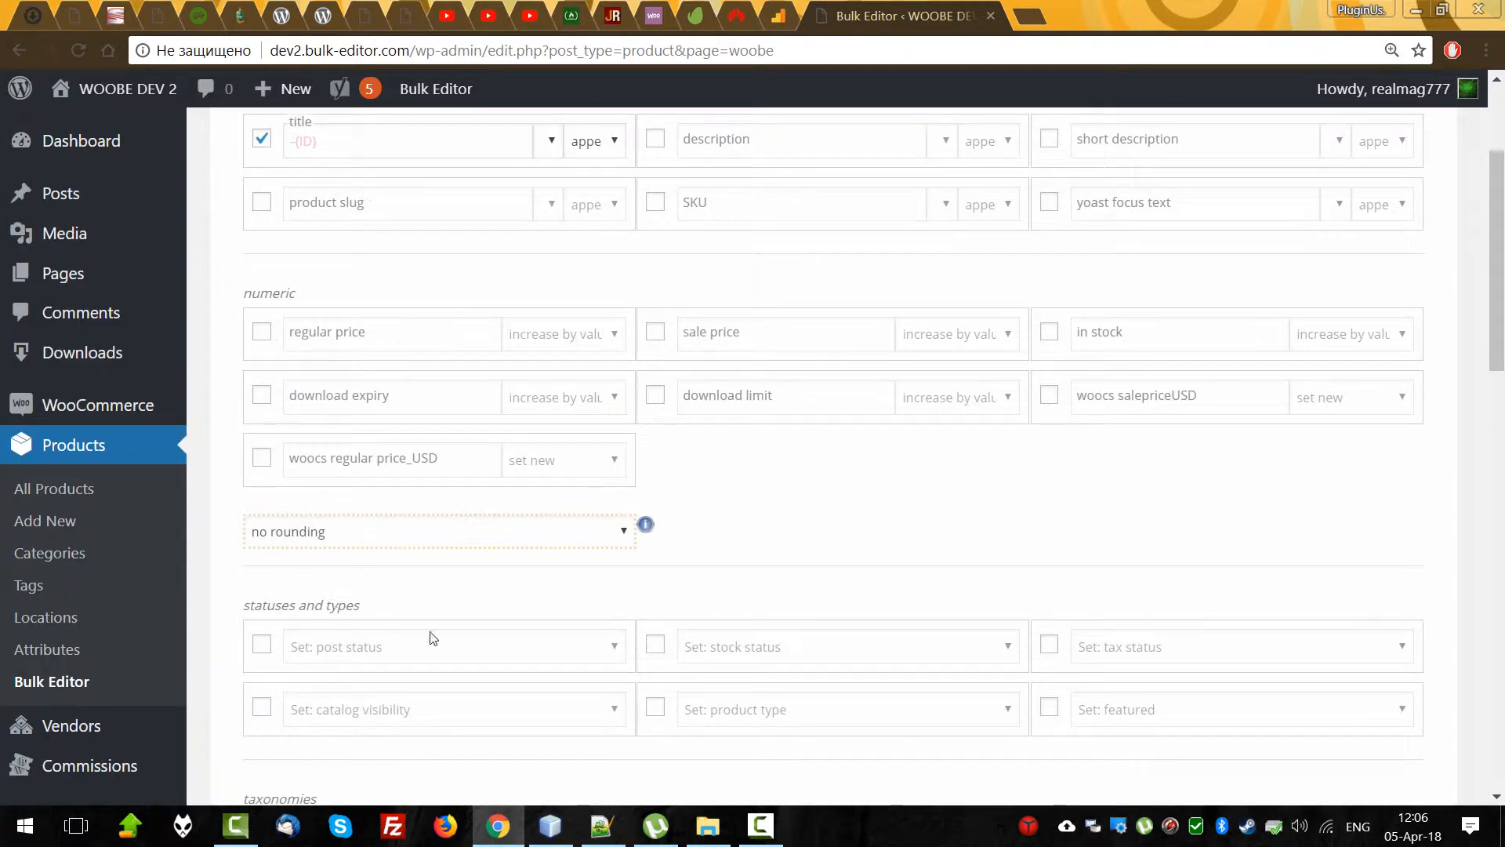
pyautogui.scroll(-9, 504, 629)
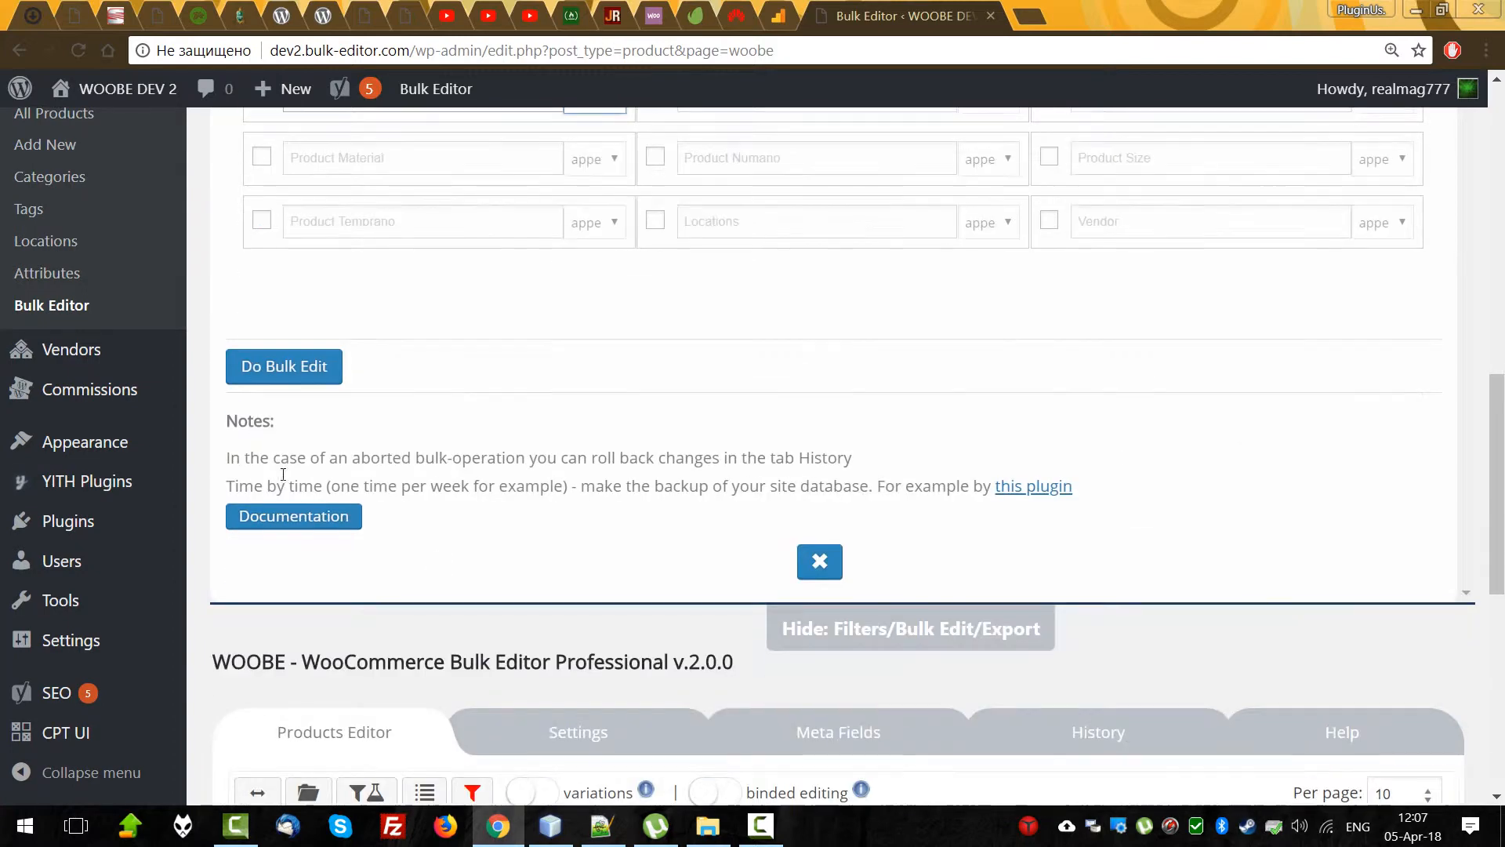
pyautogui.scroll(-5, 604, 648)
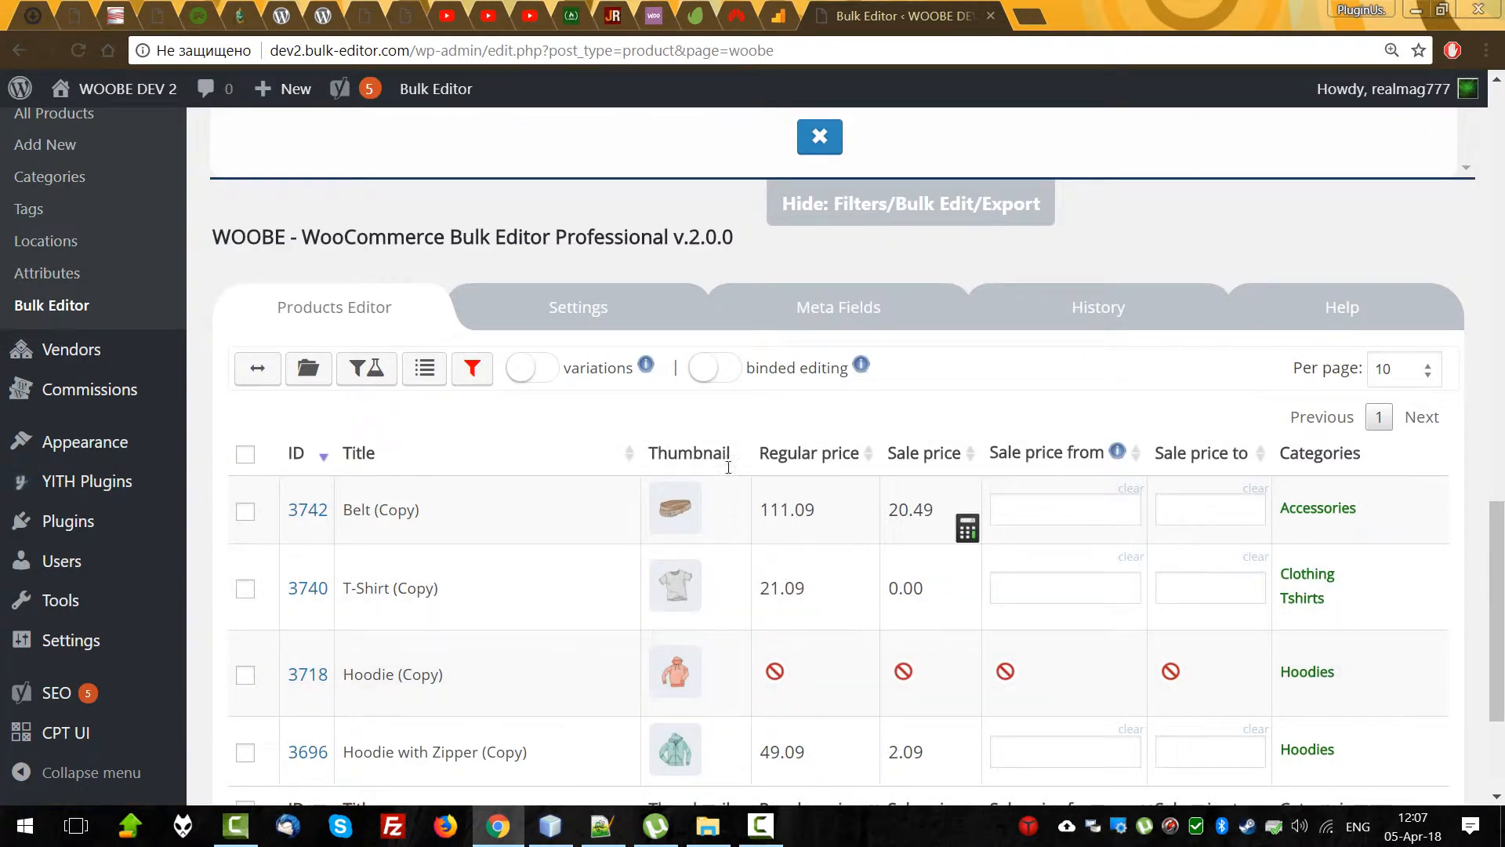
pyautogui.scroll(7, 718, 451)
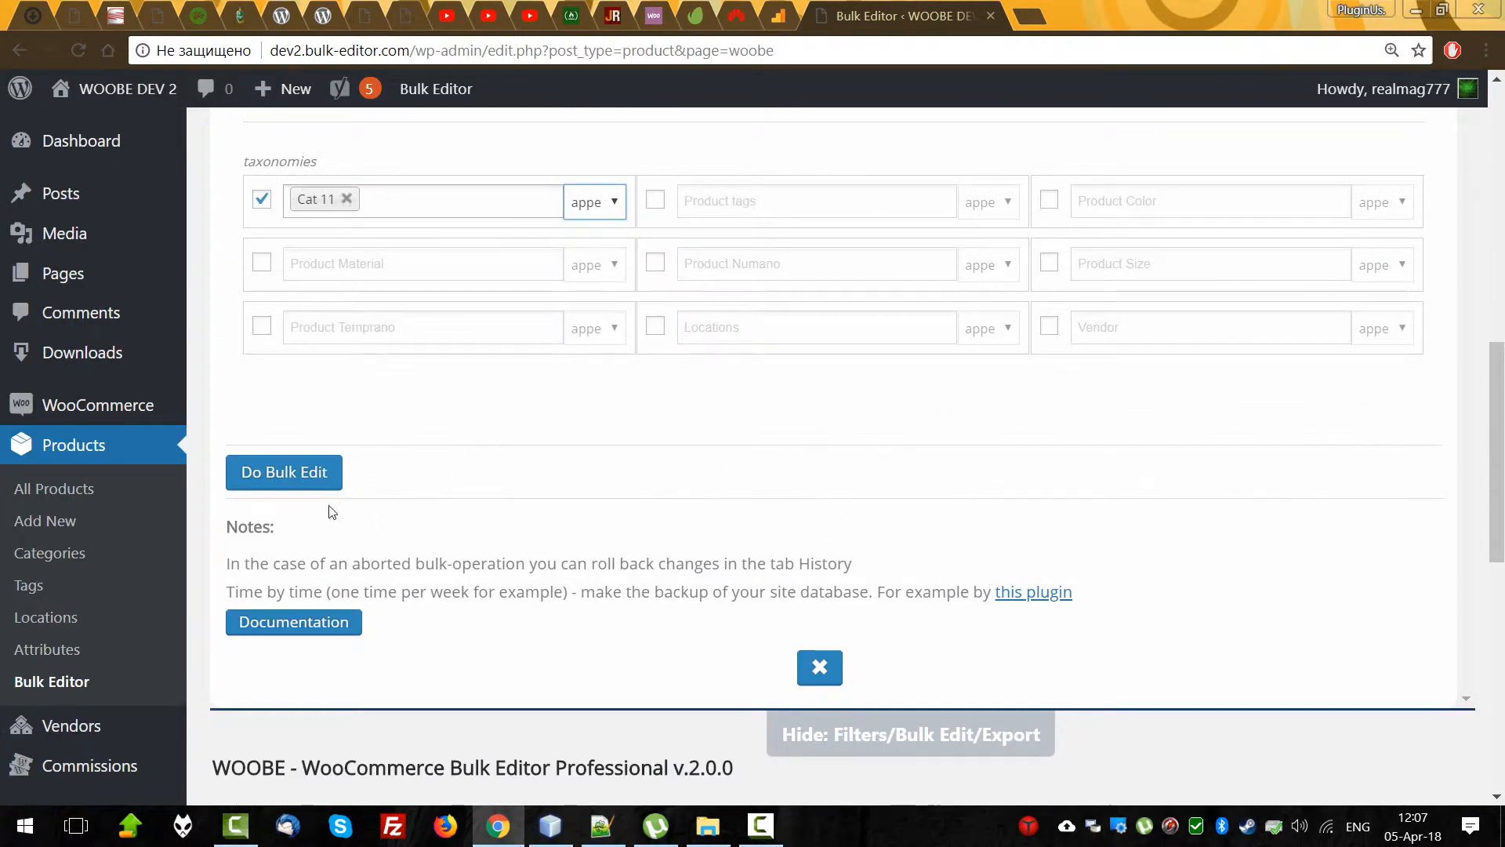
pyautogui.click(285, 478)
pyautogui.click(816, 210)
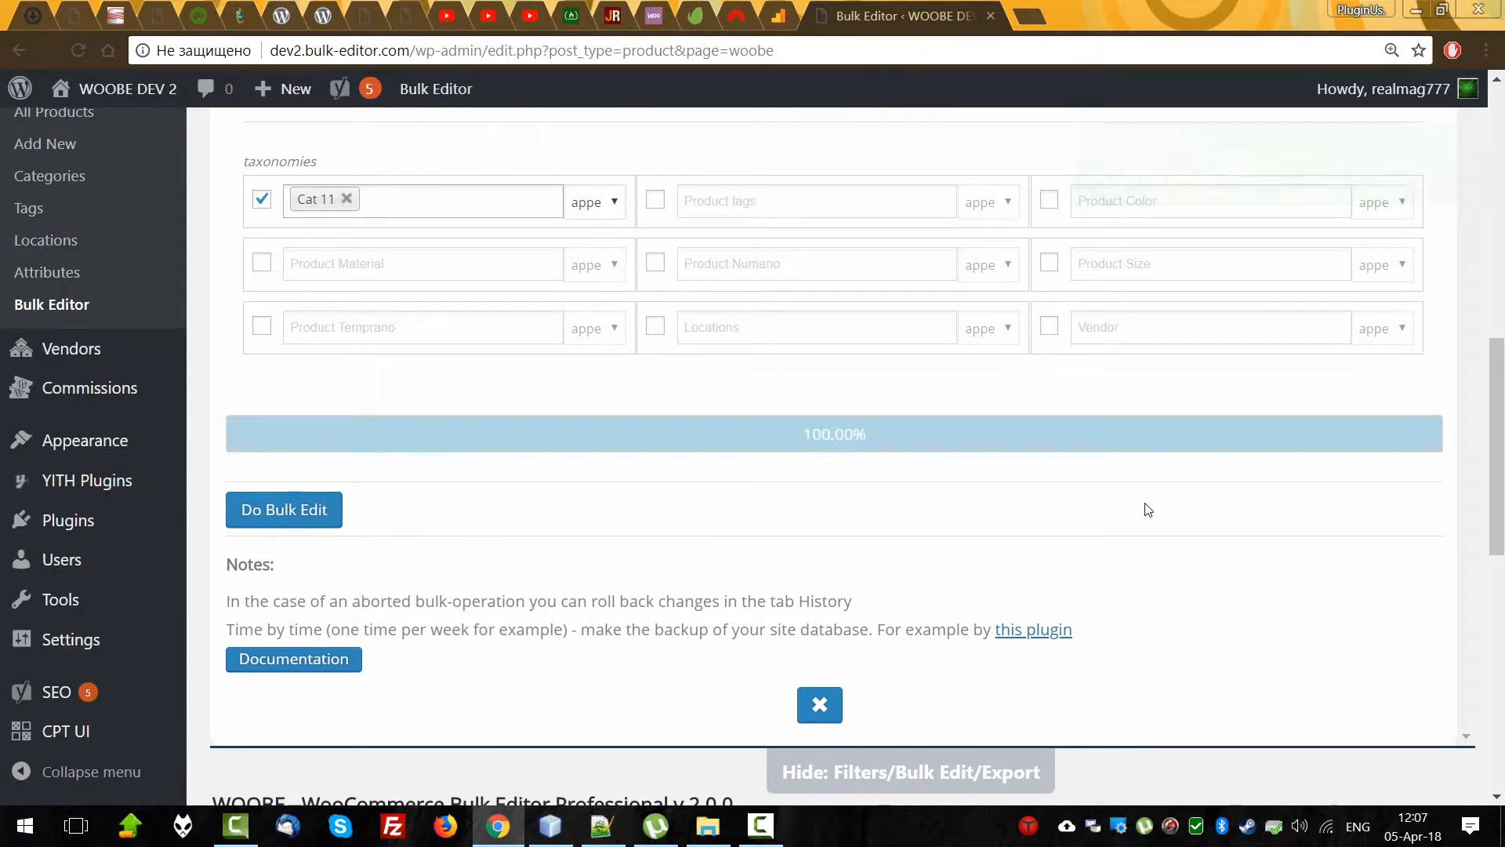
# Check the titles, categories and vendors of the bulk-edited products in the products list.
pyautogui.scroll(-4, 1148, 510)
pyautogui.scroll(-6, 1148, 510)
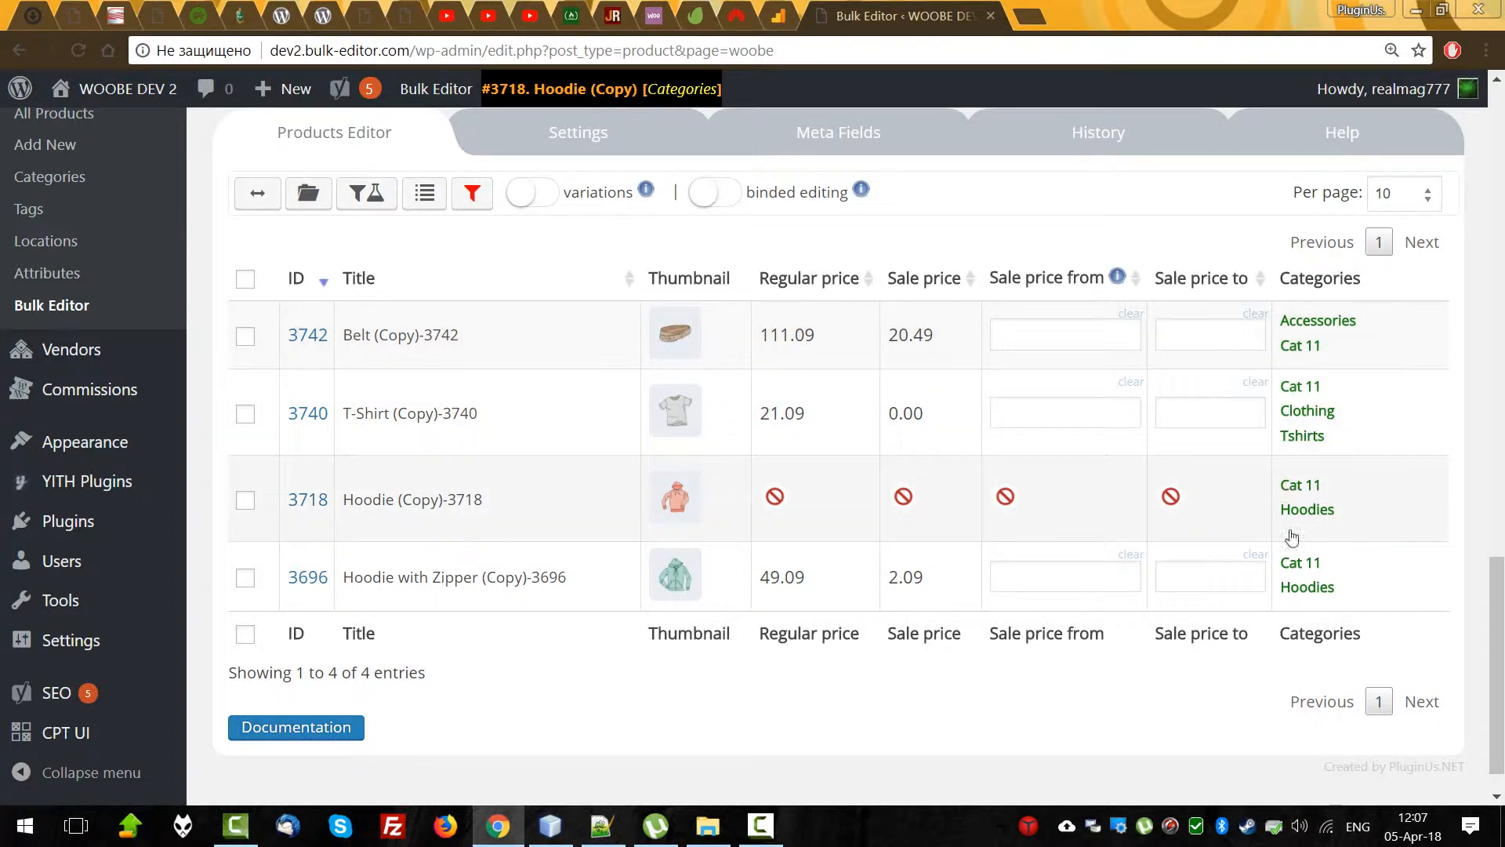
pyautogui.click(343, 143)
pyautogui.moveTo(788, 774); pyautogui.dragTo(1390, 775)
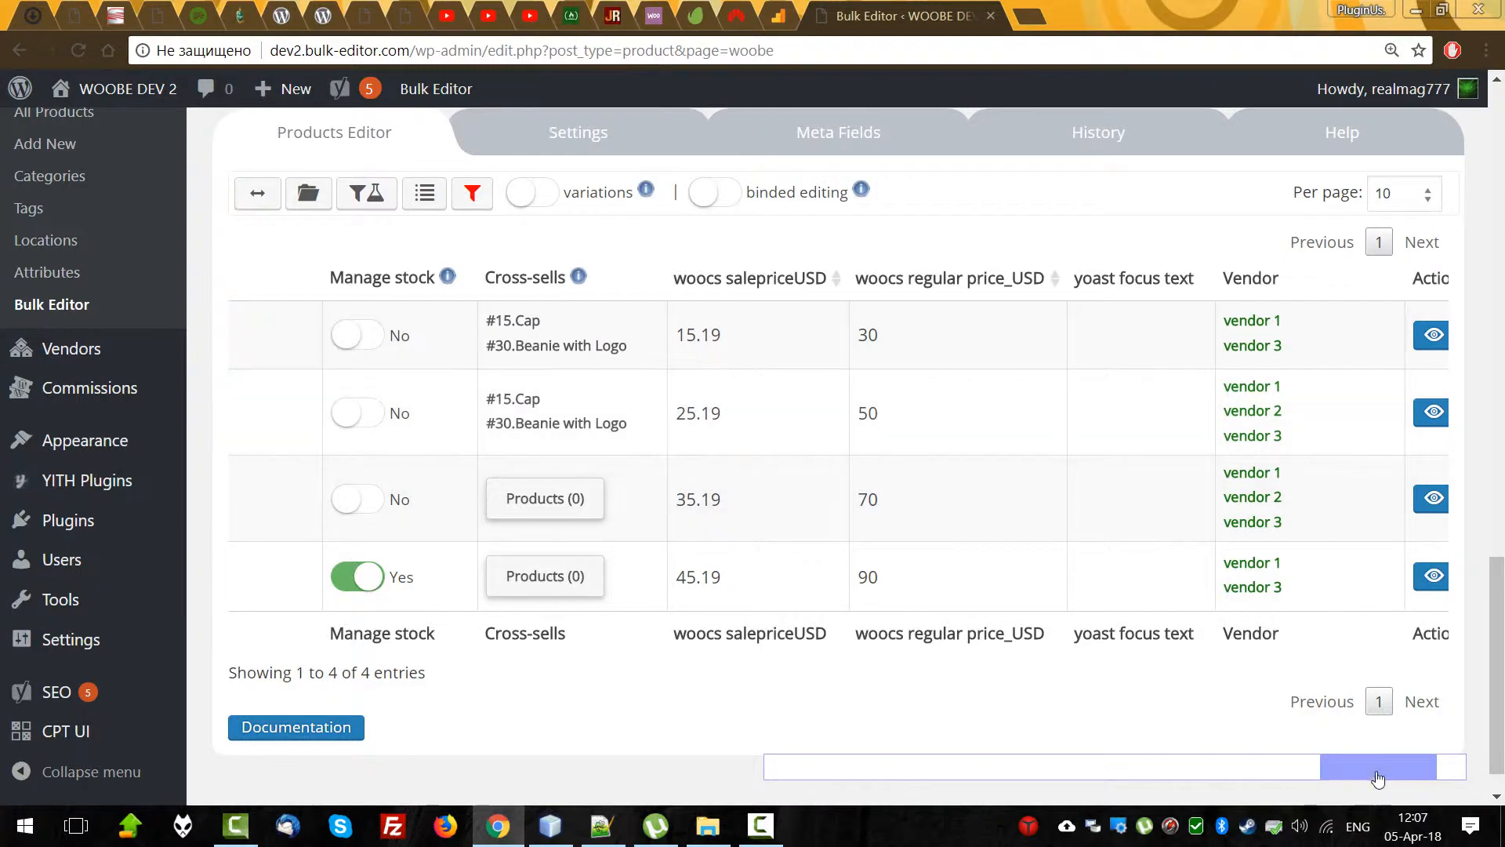
pyautogui.moveTo(1377, 766); pyautogui.dragTo(797, 772)
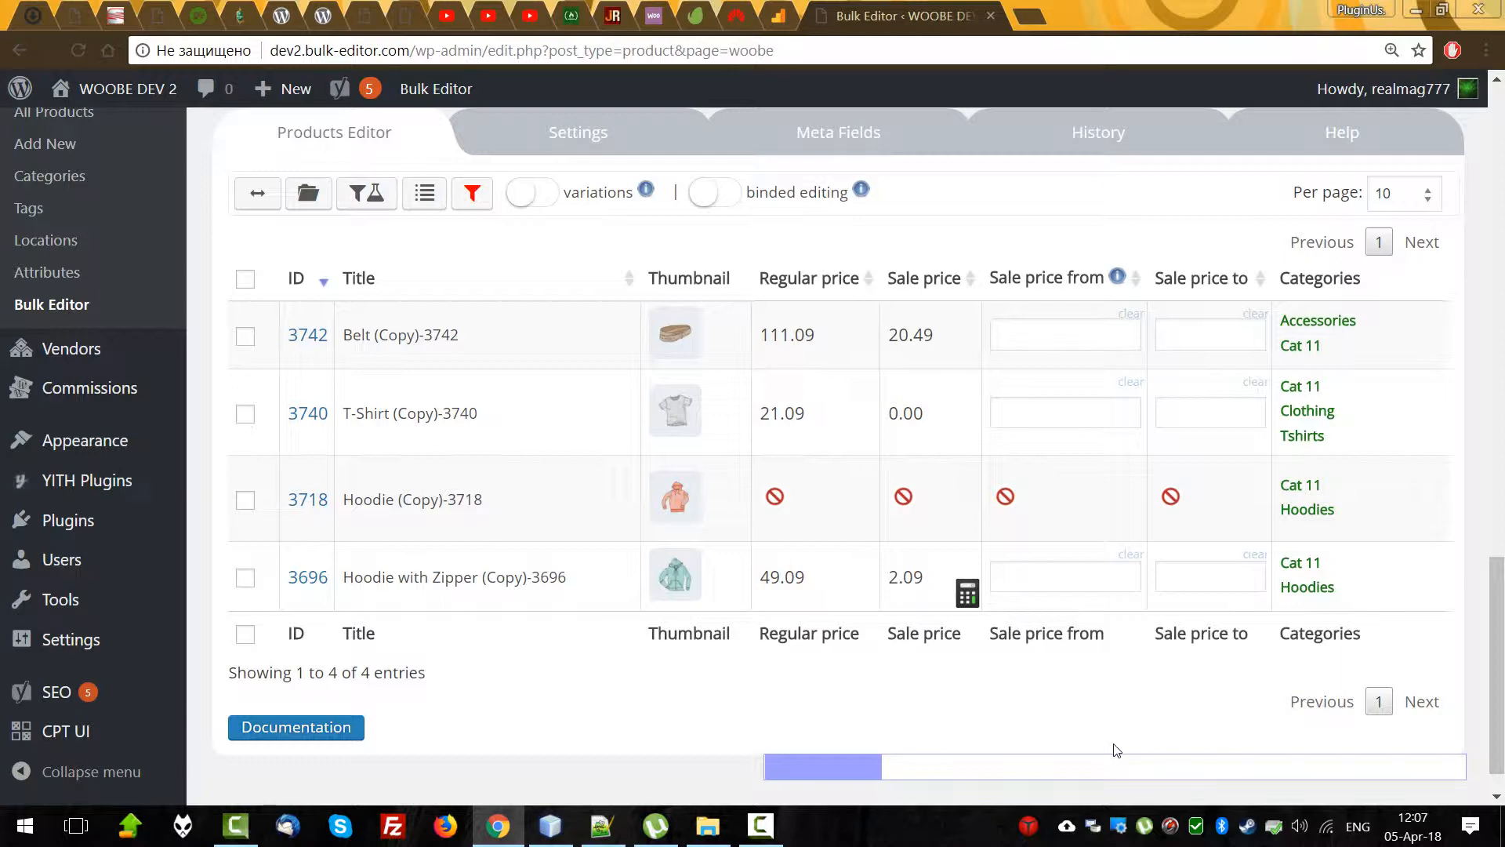
# Revert the bulk operation on titles and categories from the edit history and check the products list.
pyautogui.click(1086, 132)
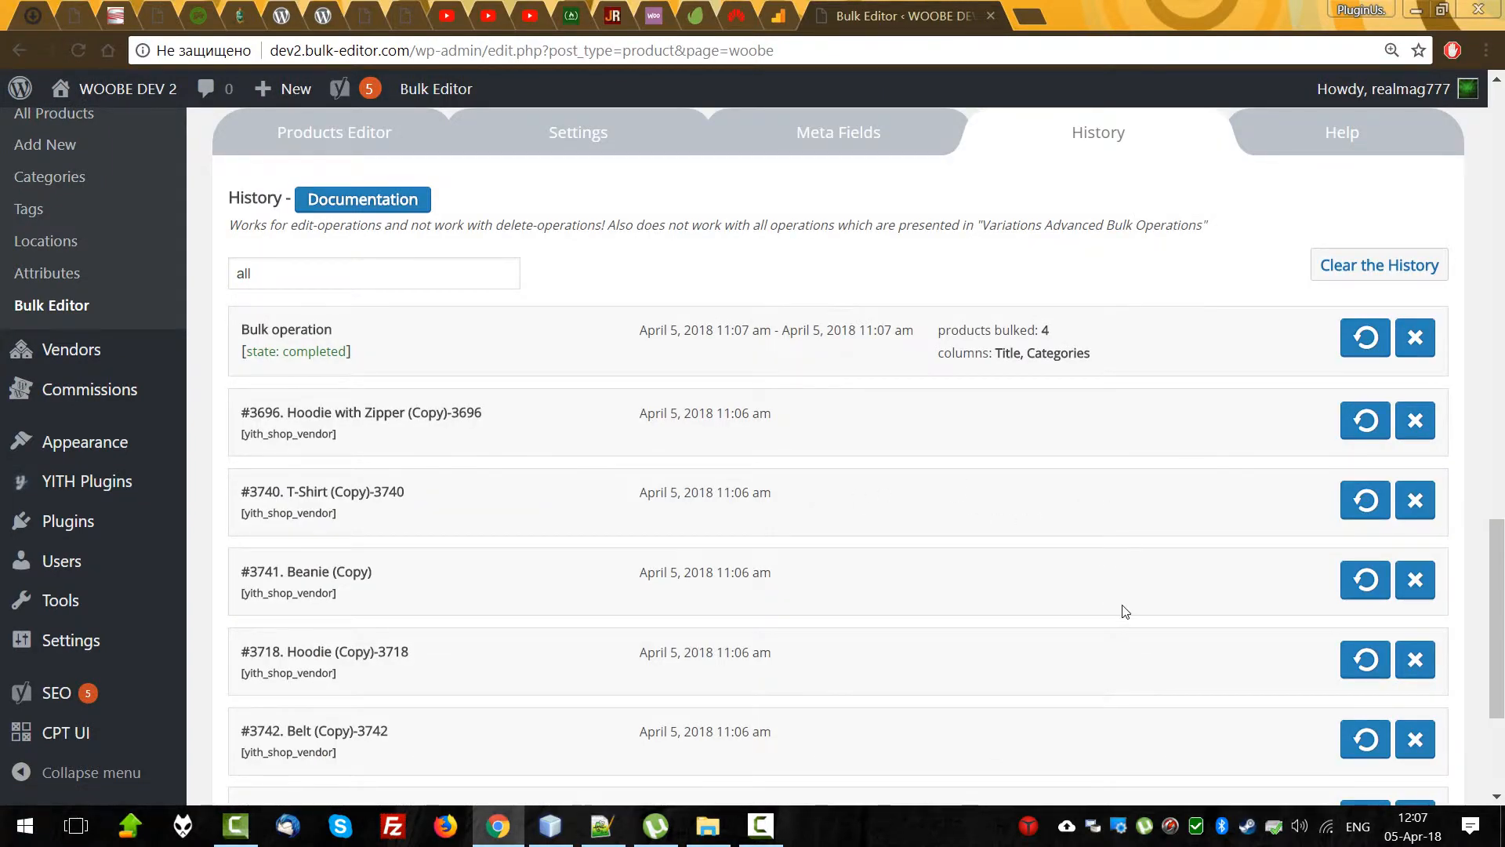
pyautogui.scroll(3, 1121, 609)
pyautogui.moveTo(229, 546); pyautogui.dragTo(374, 546)
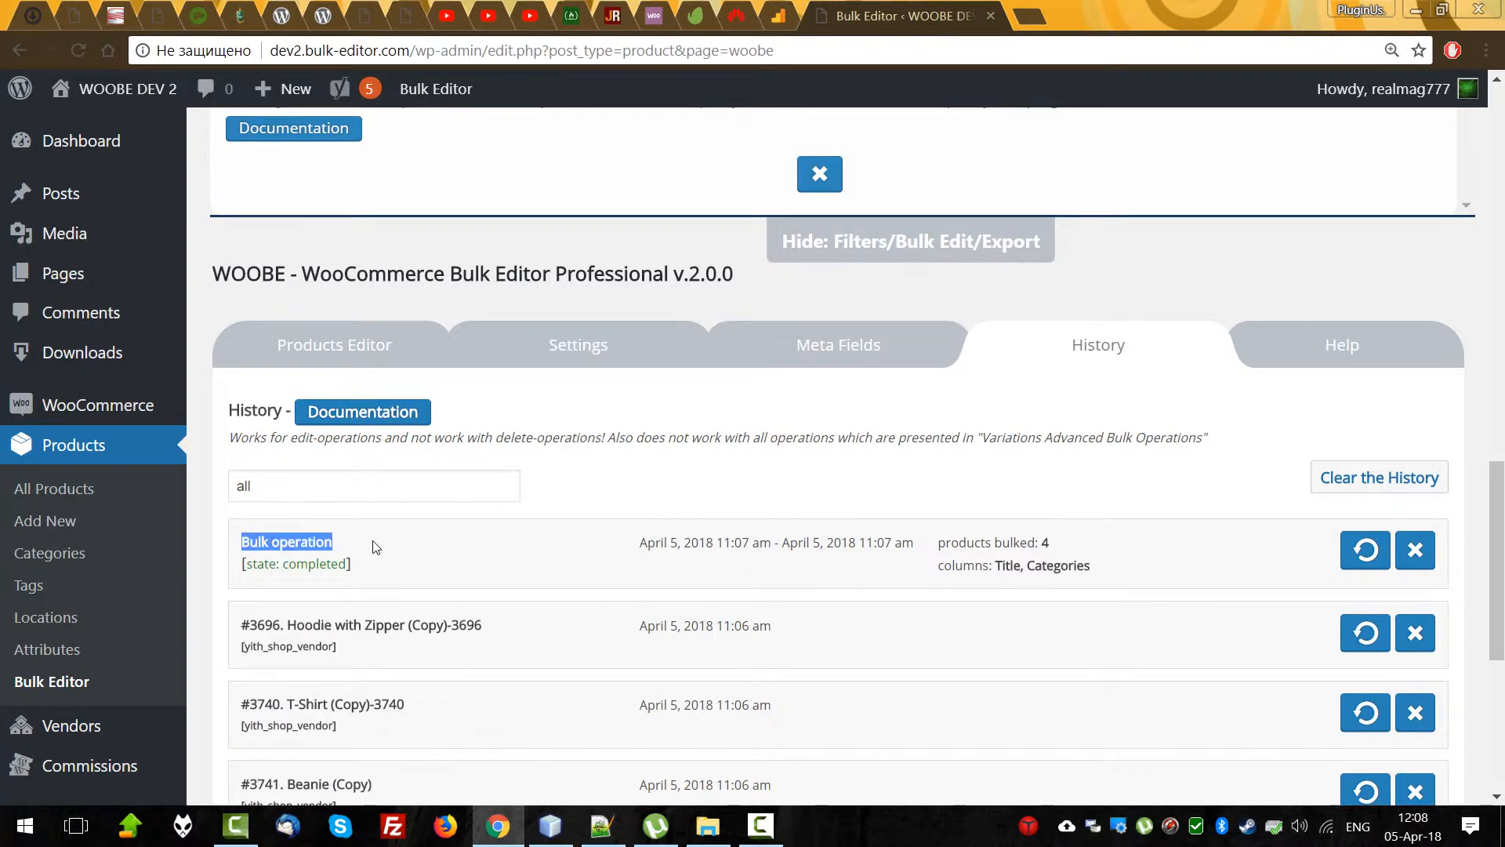
pyautogui.moveTo(945, 543); pyautogui.dragTo(1076, 553)
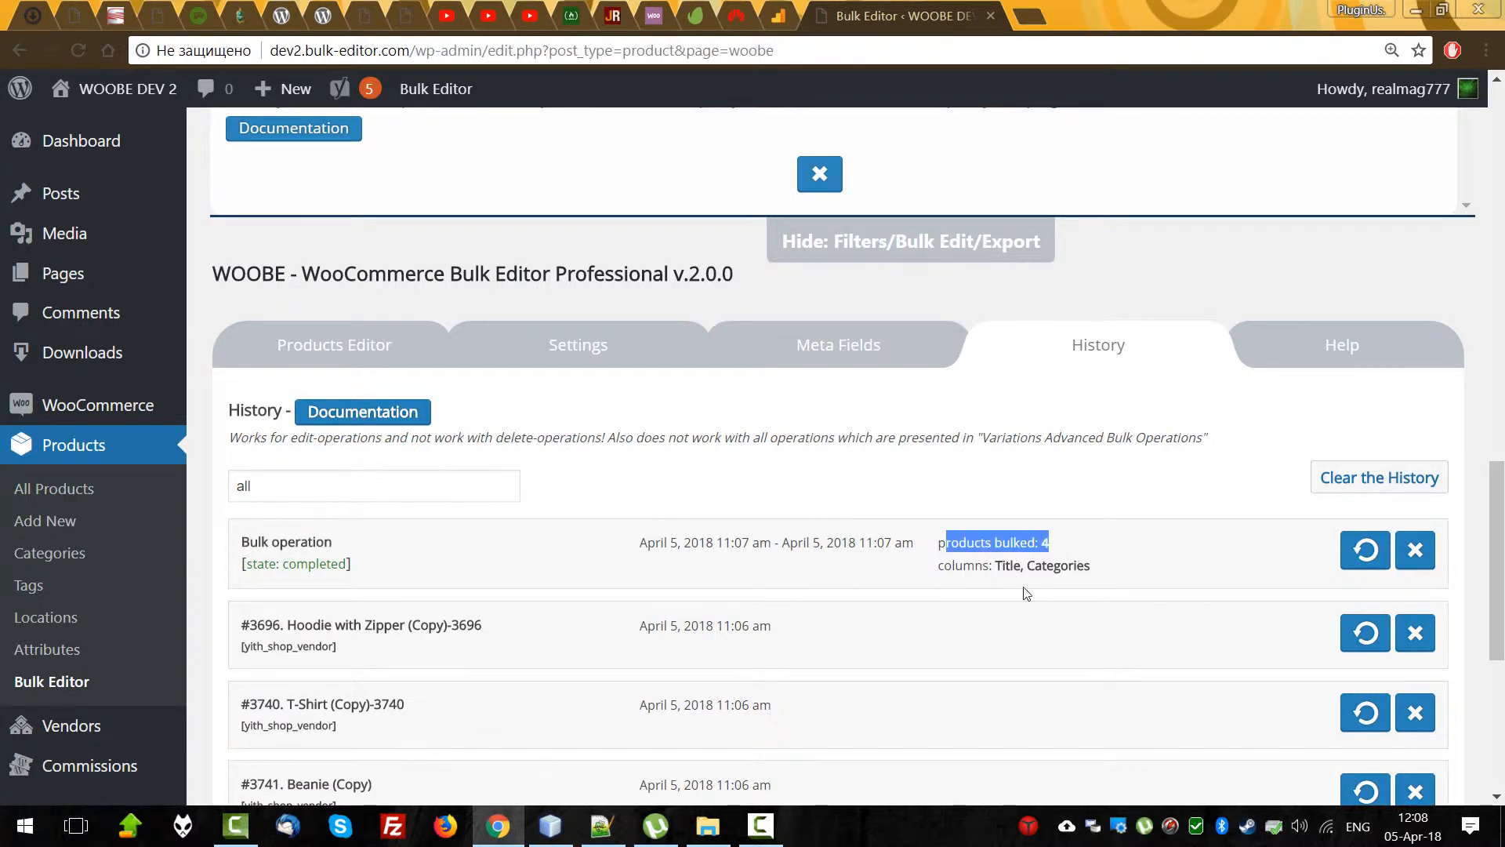
pyautogui.click(976, 575)
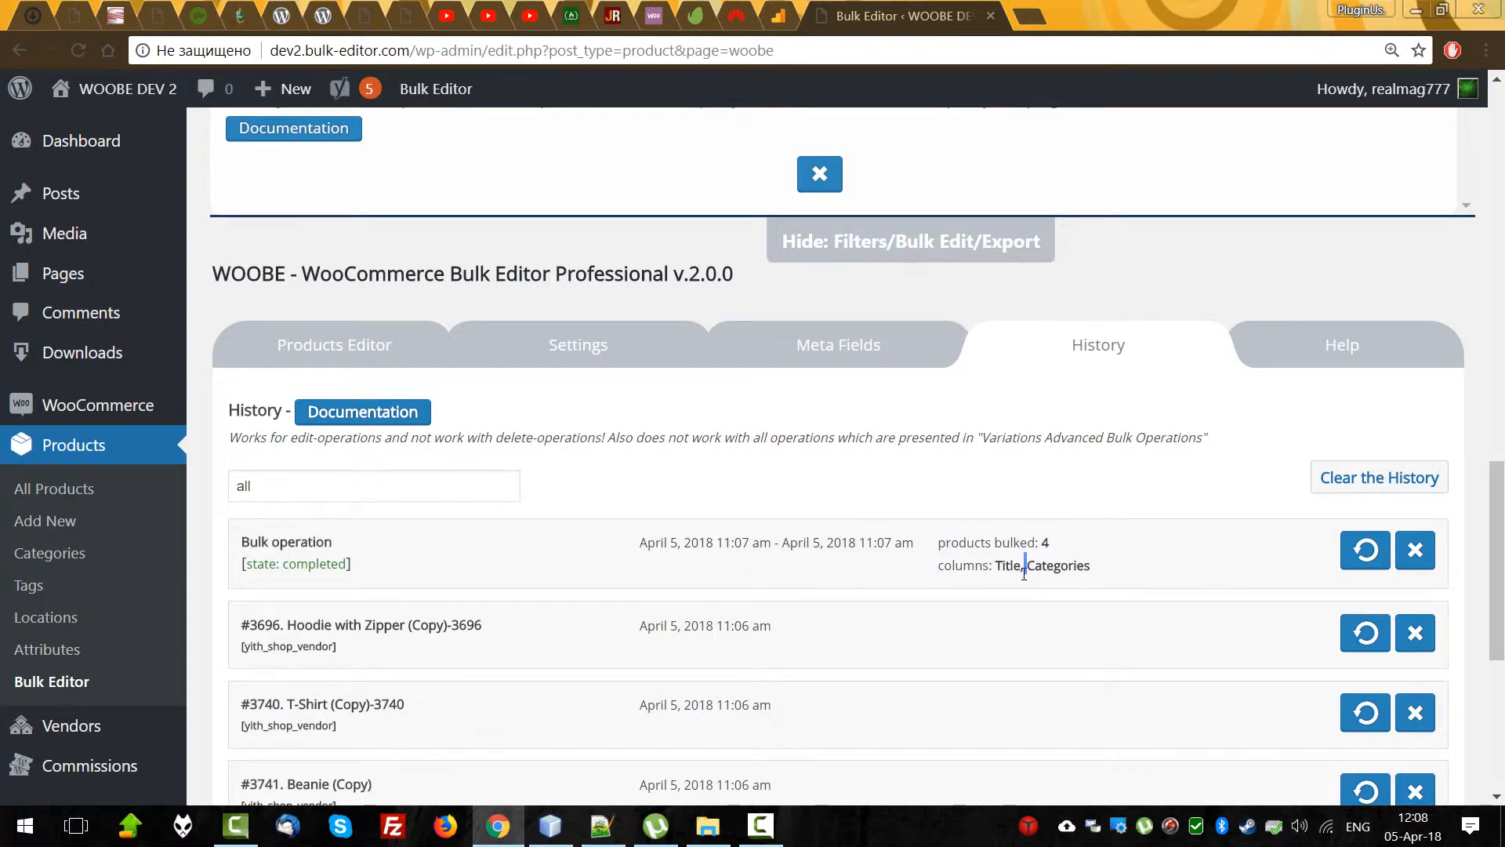
pyautogui.scroll(-3, 984, 586)
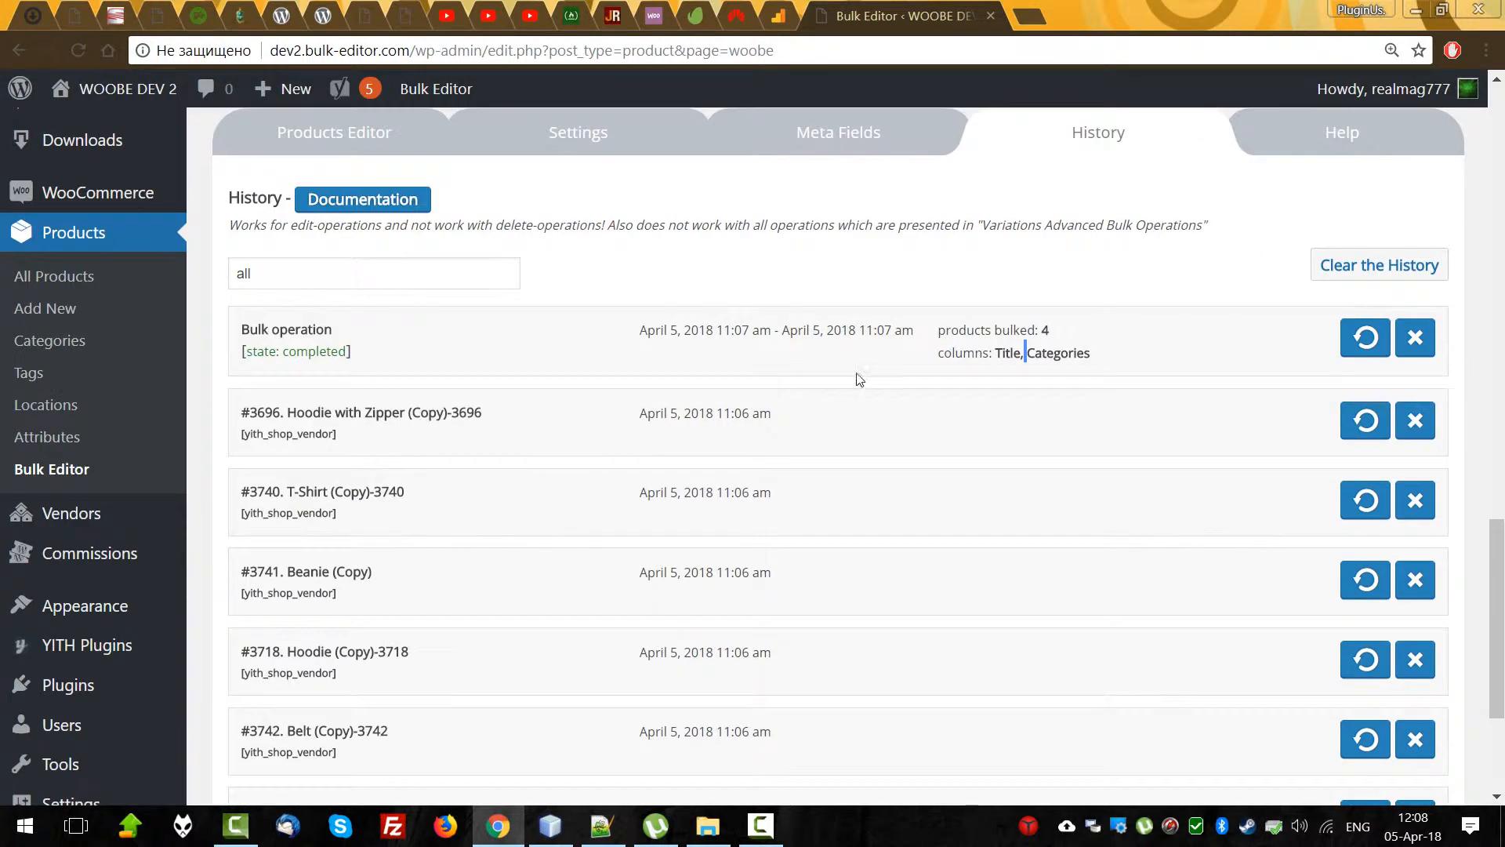
pyautogui.click(1367, 339)
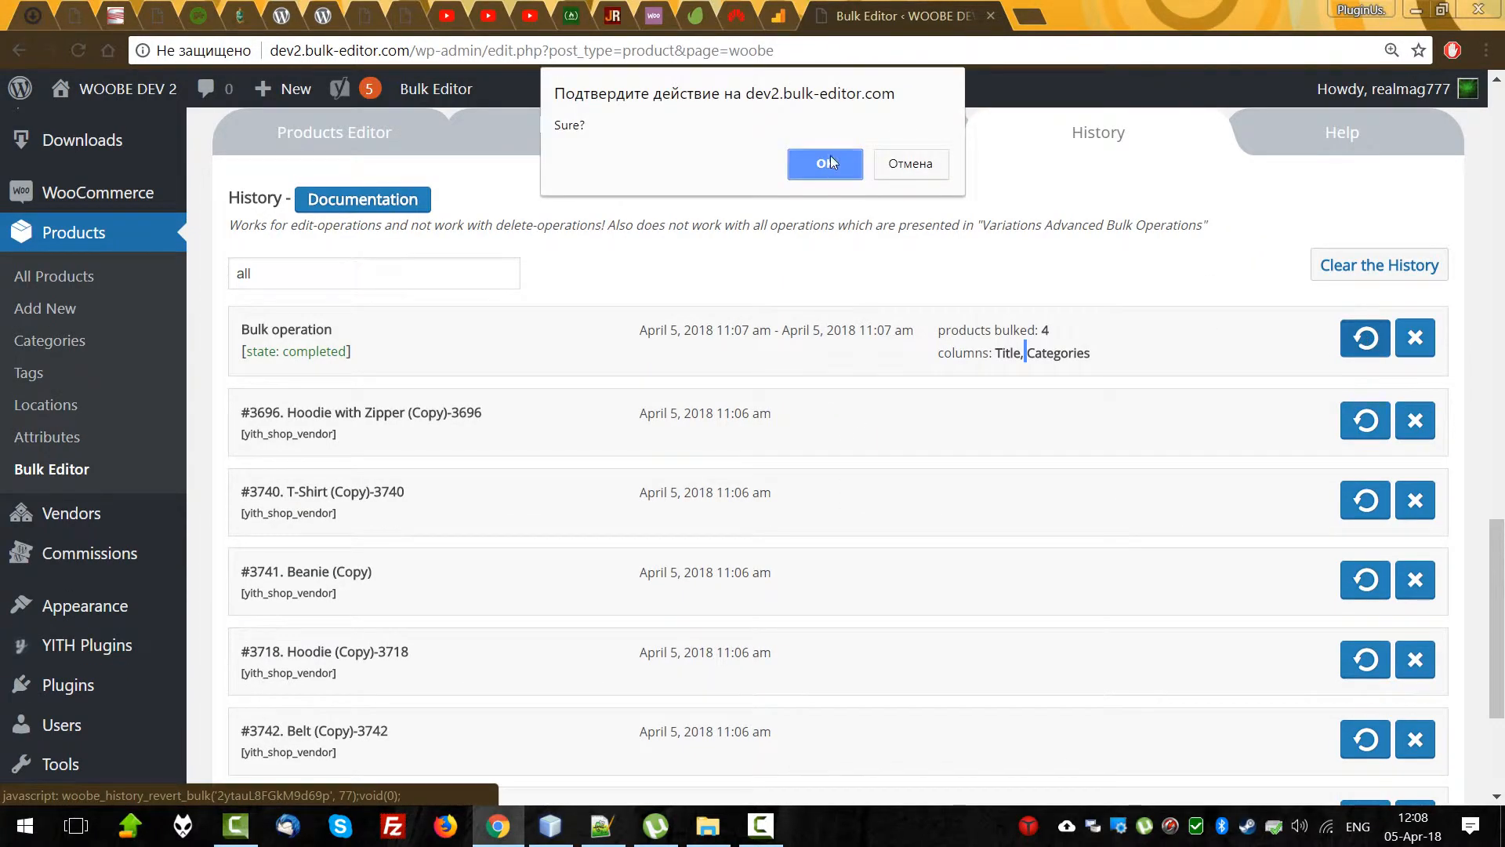
pyautogui.click(828, 157)
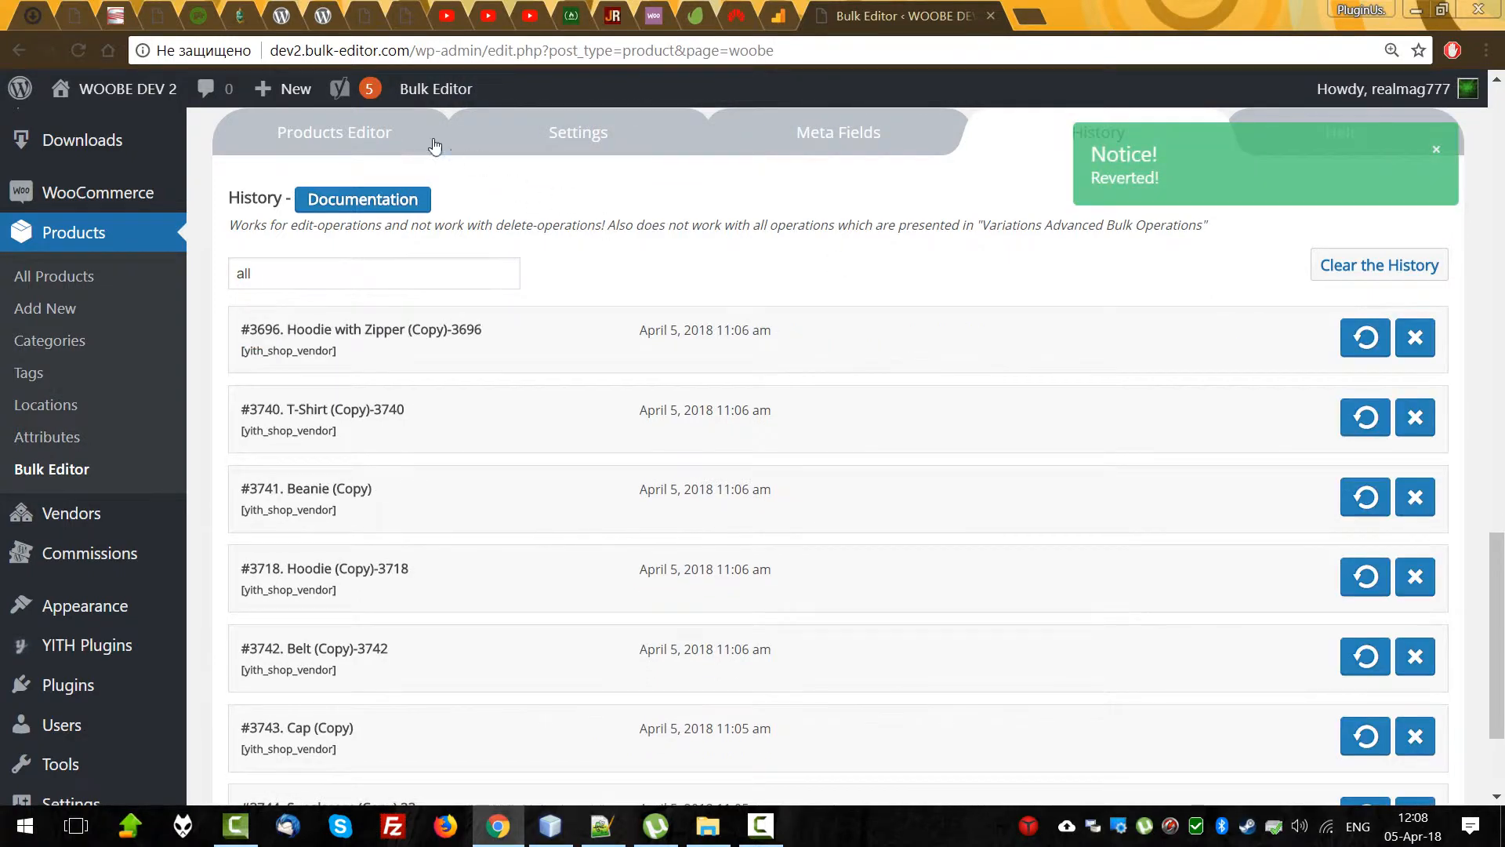
pyautogui.click(345, 133)
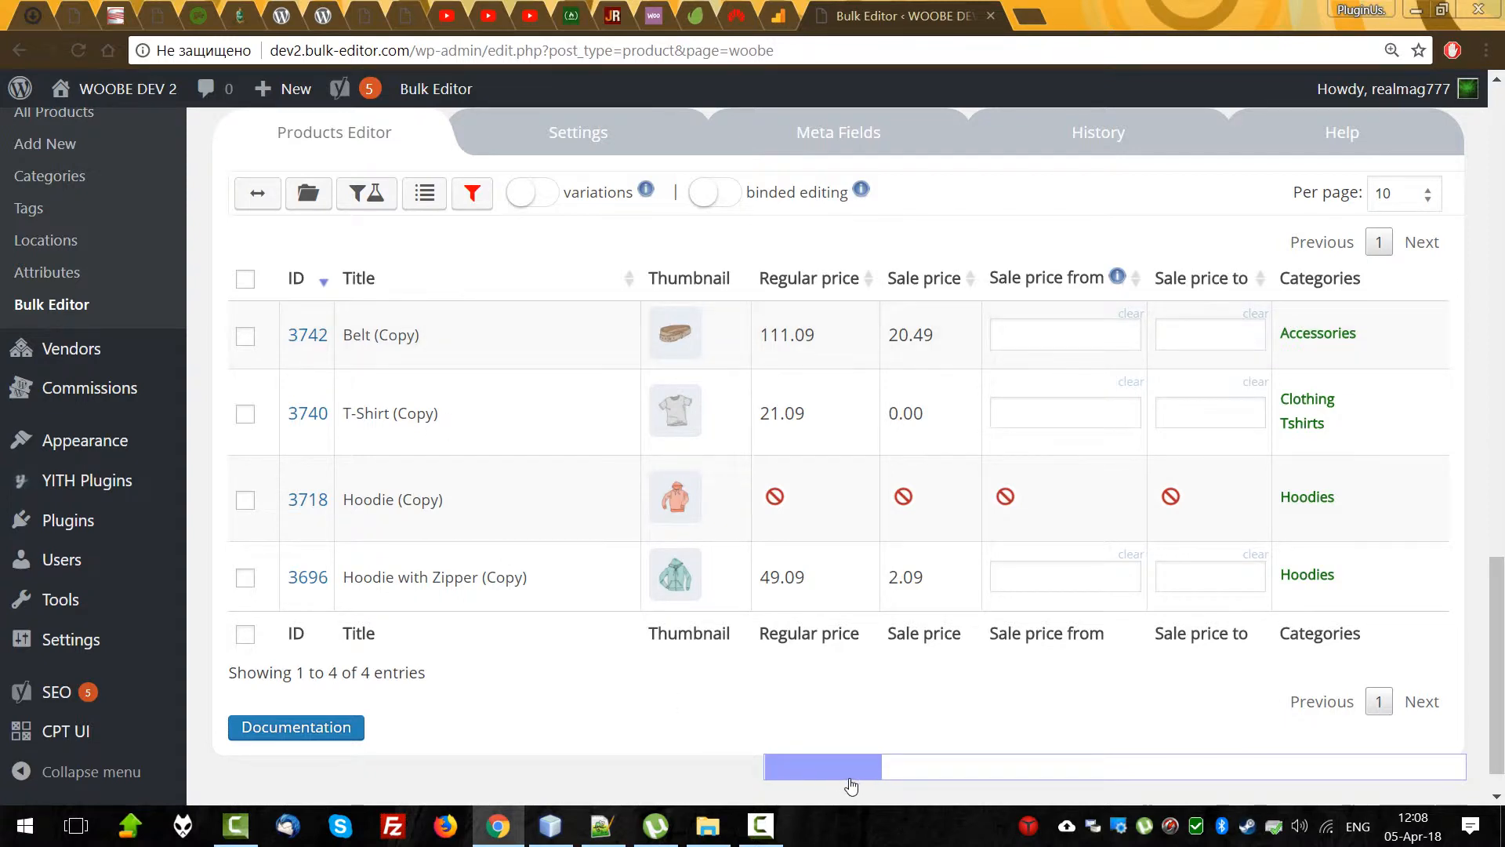
pyautogui.moveTo(851, 780); pyautogui.dragTo(731, 702)
# Filter the edit history by solo operations and by bulk operations, and set it back to all.
pyautogui.click(1123, 133)
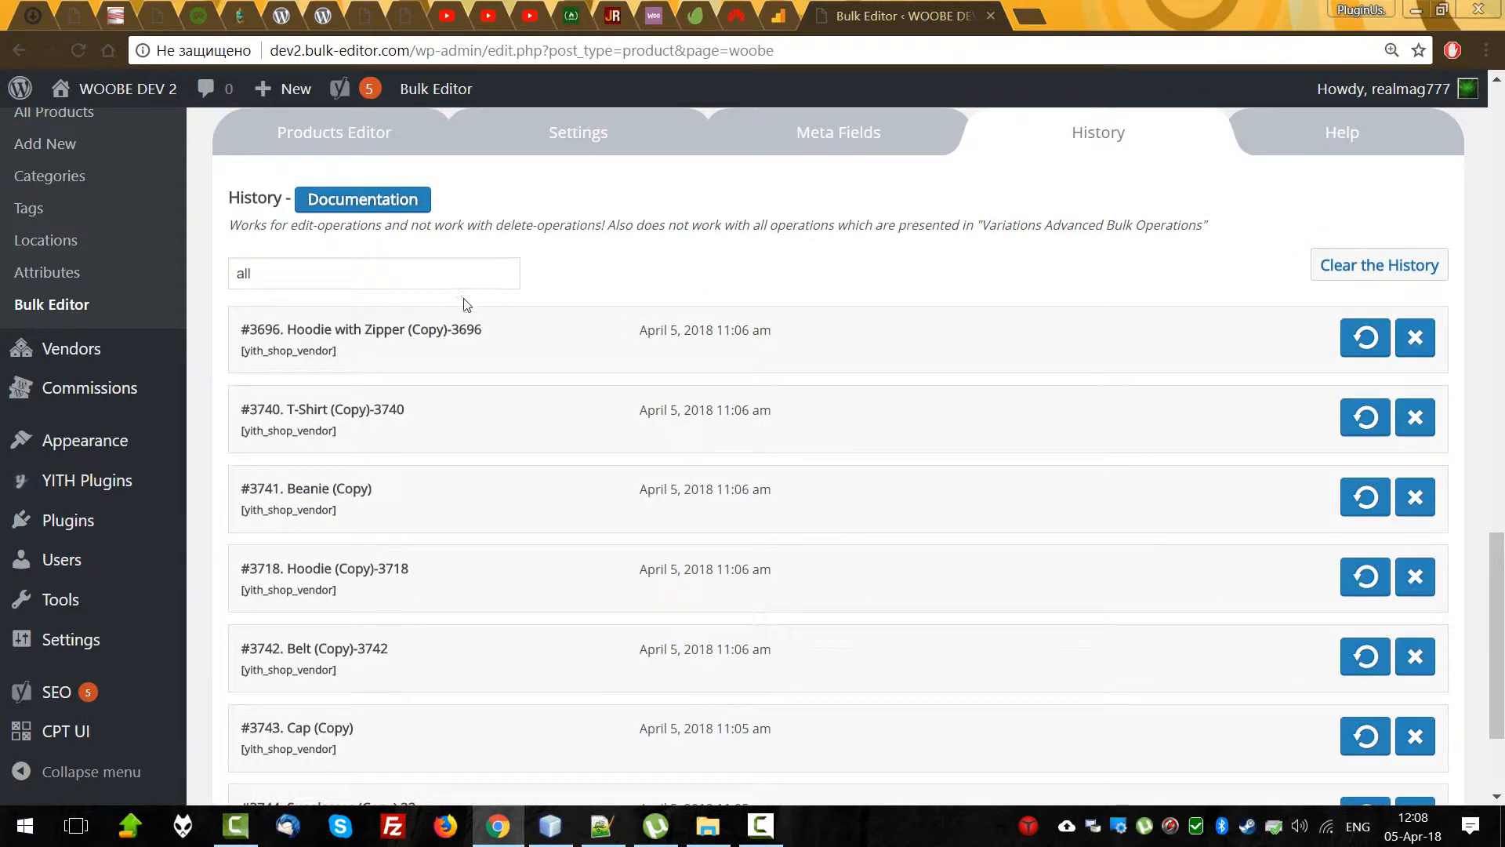
pyautogui.click(344, 282)
pyautogui.click(337, 316)
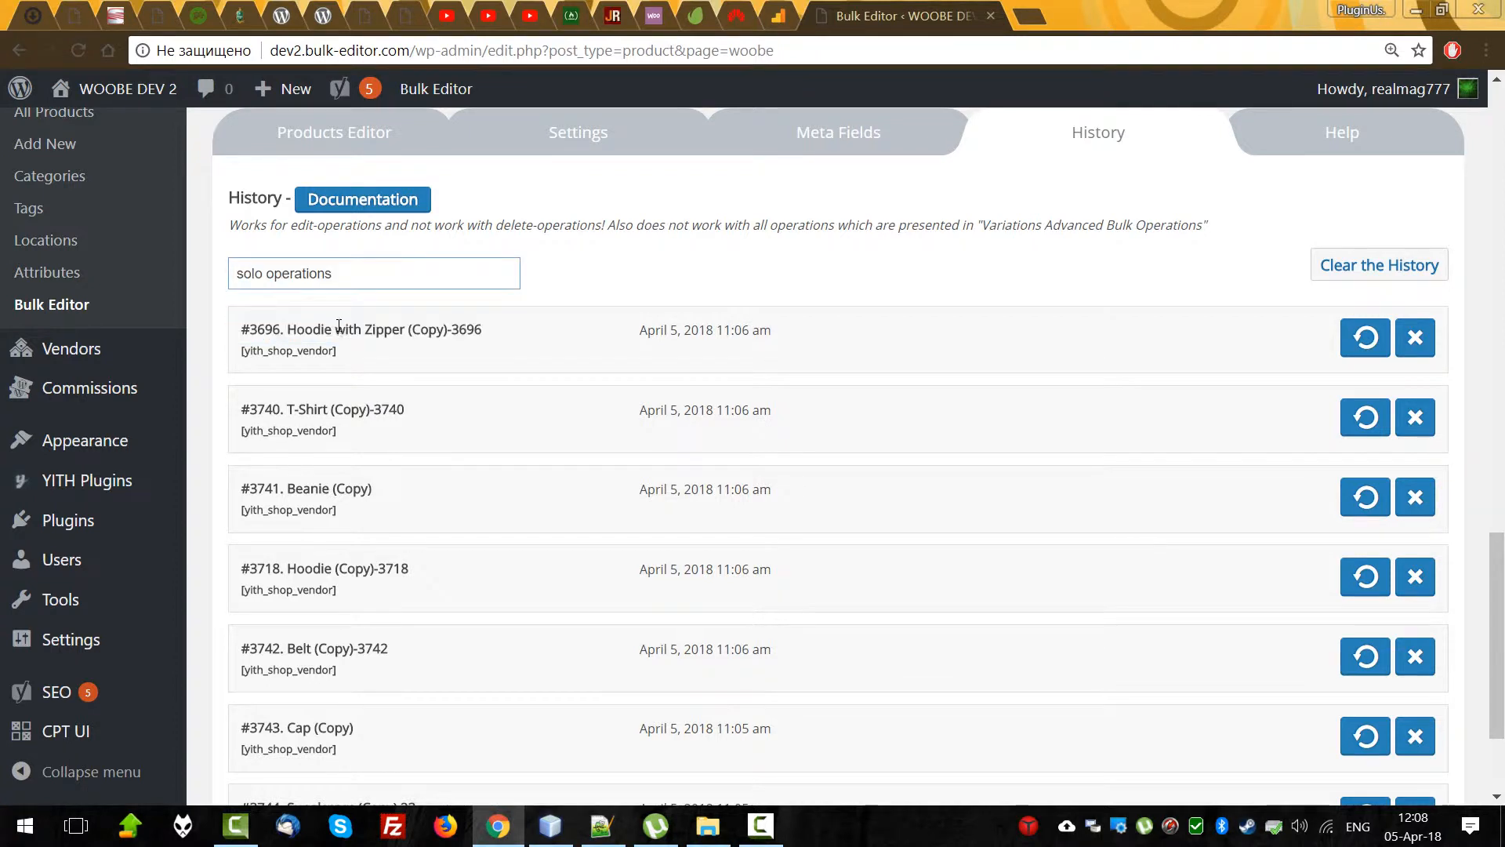
pyautogui.click(367, 274)
pyautogui.click(285, 332)
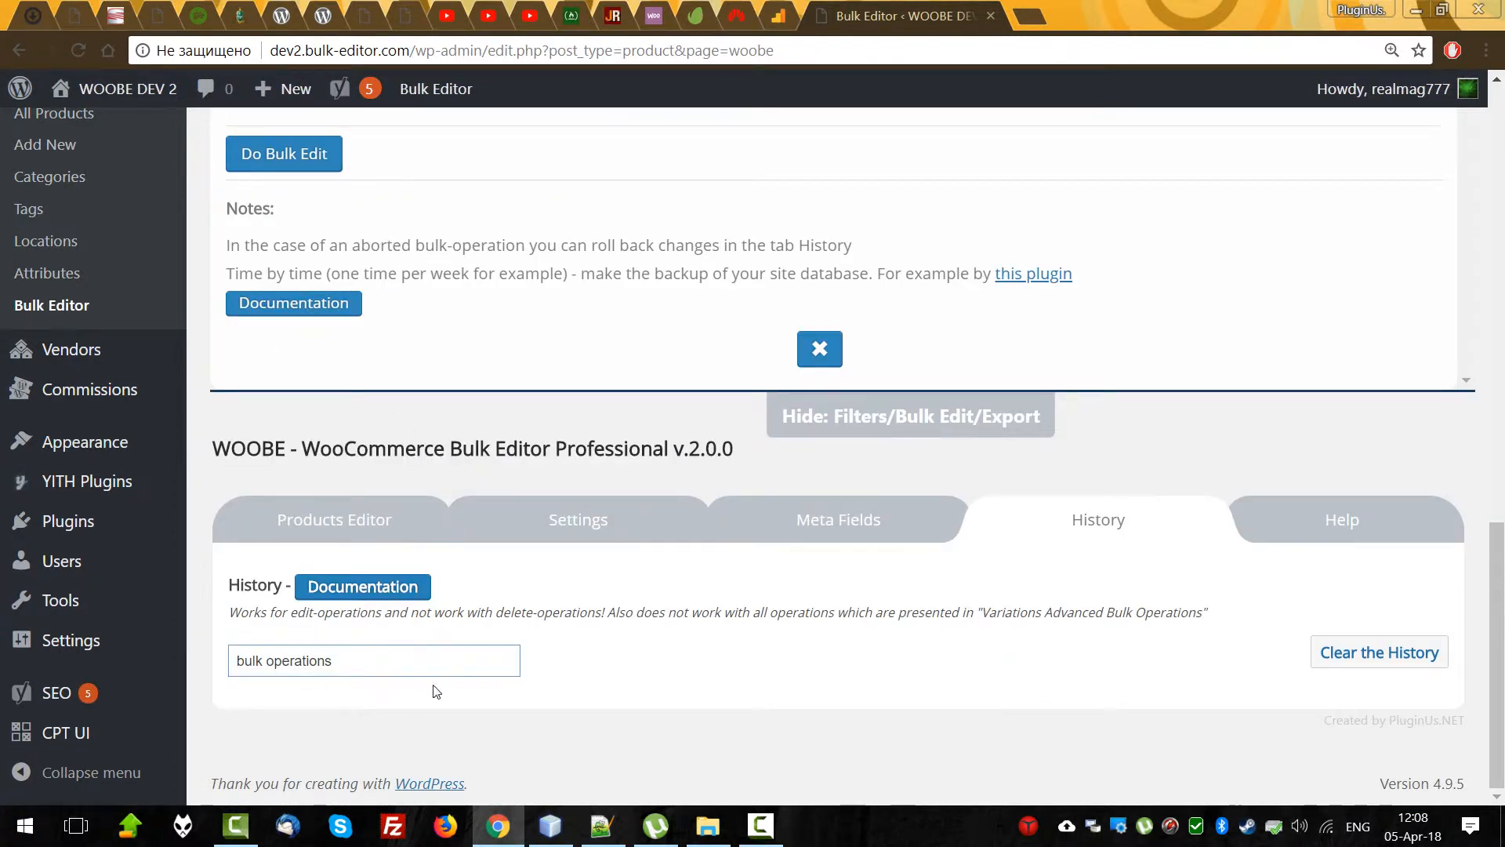
pyautogui.click(370, 662)
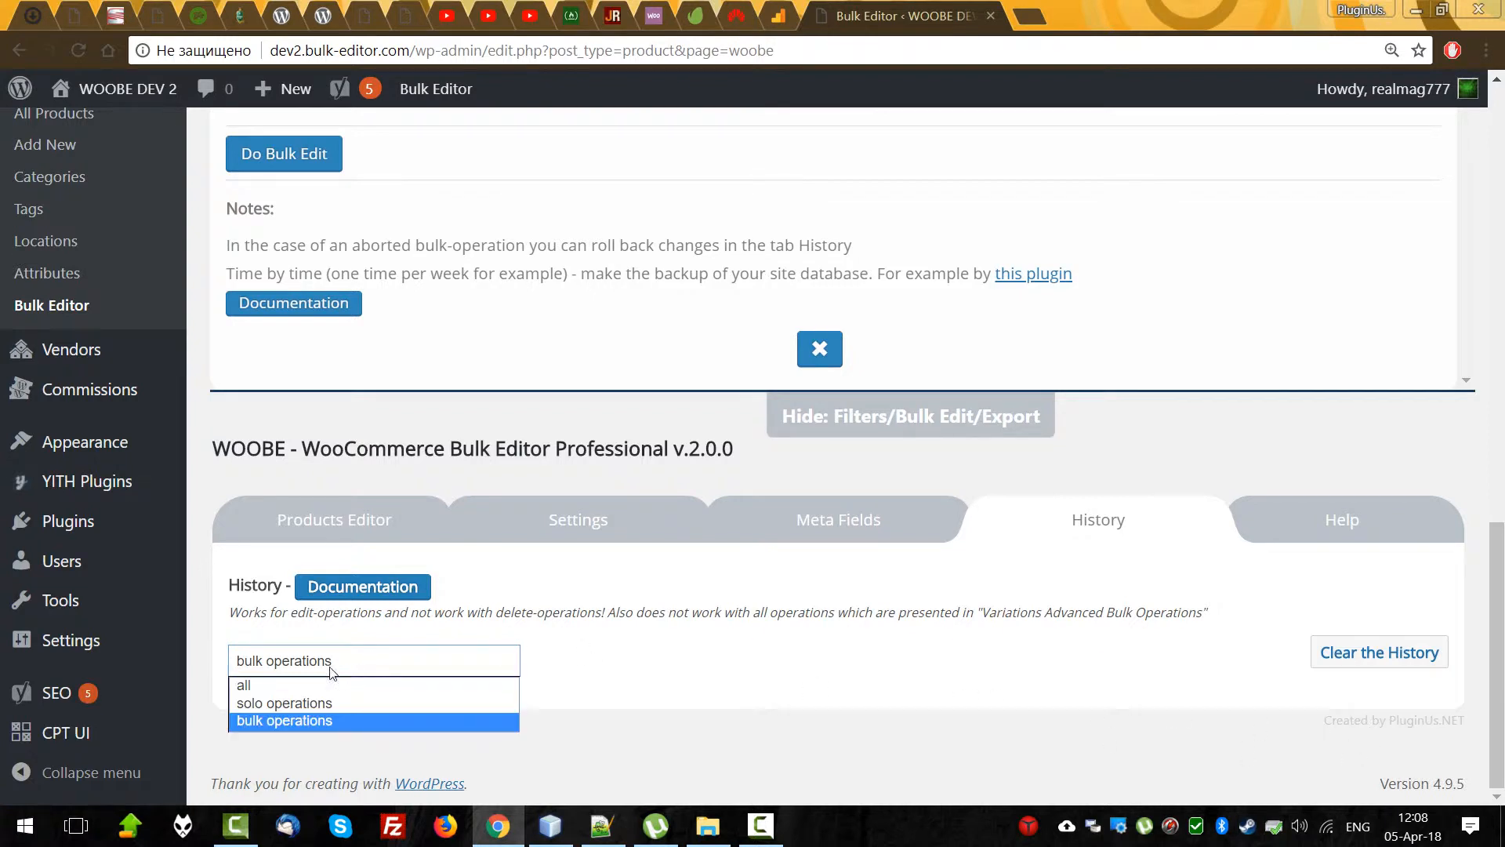
pyautogui.click(286, 689)
pyautogui.scroll(-5, 745, 627)
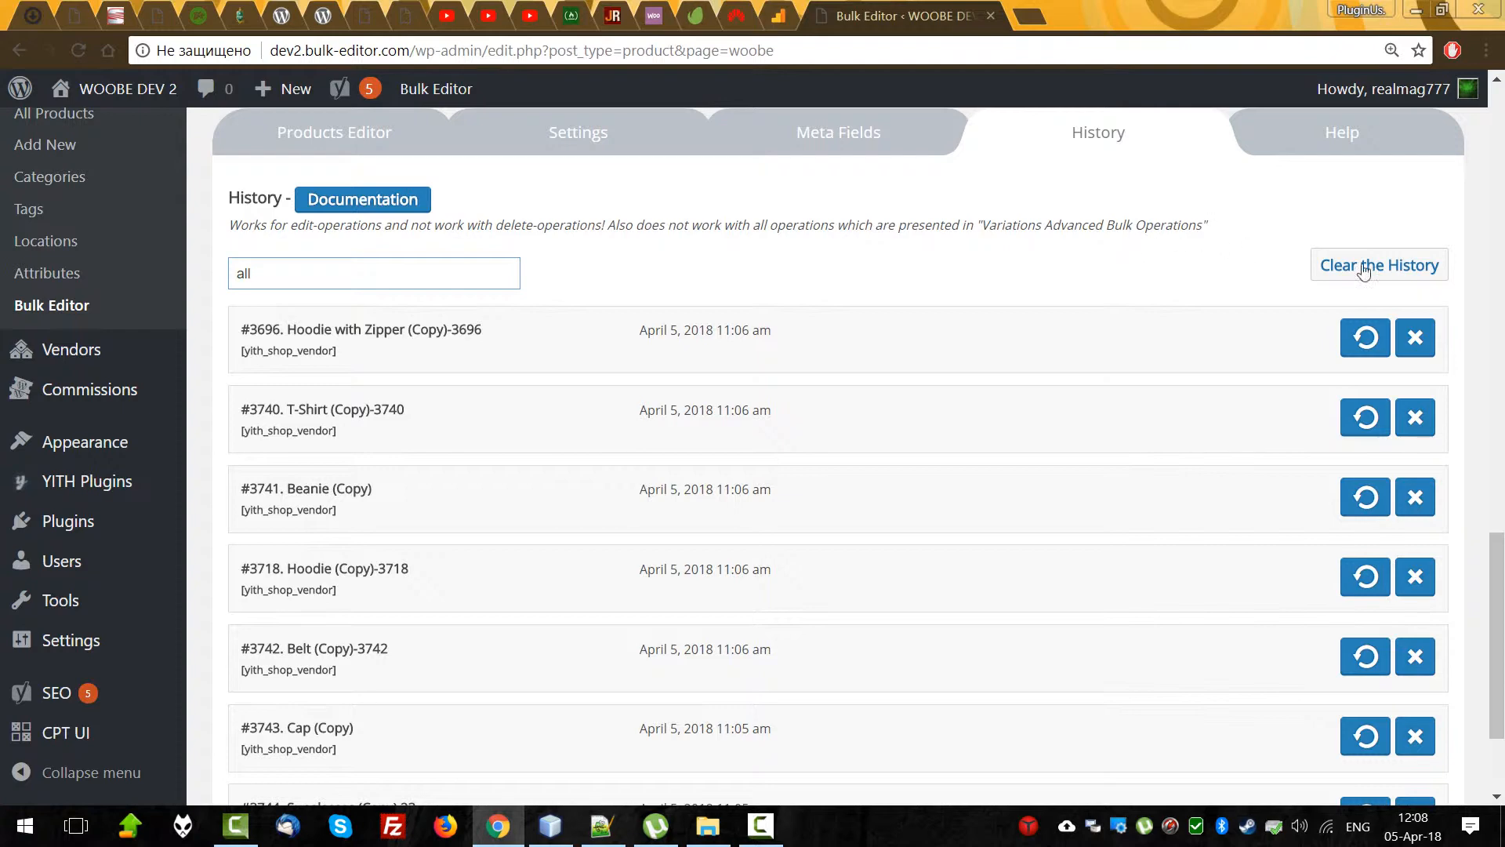
pyautogui.scroll(-2, 1106, 593)
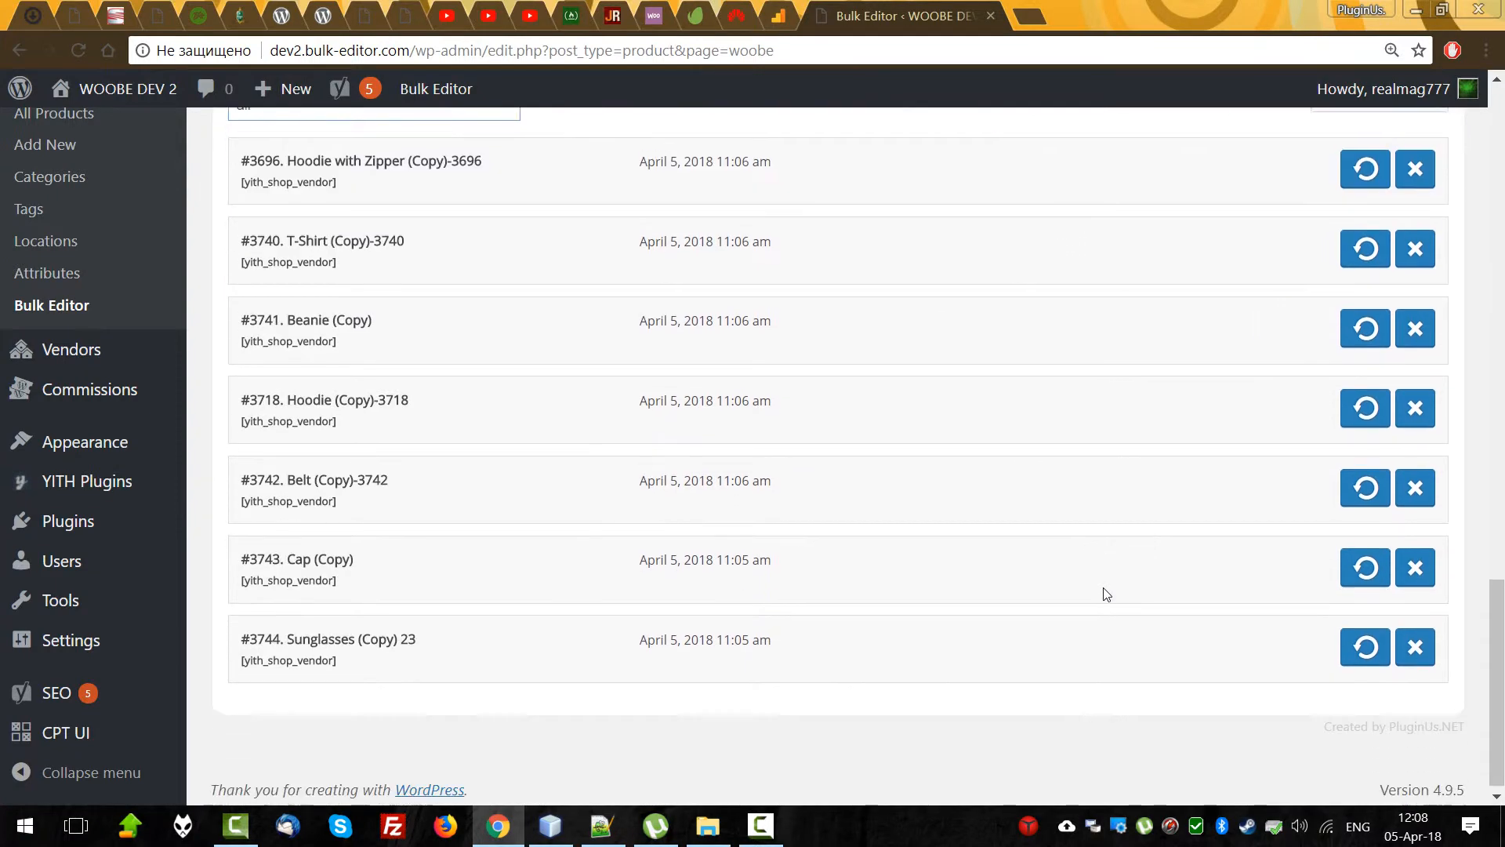
pyautogui.scroll(5, 1107, 588)
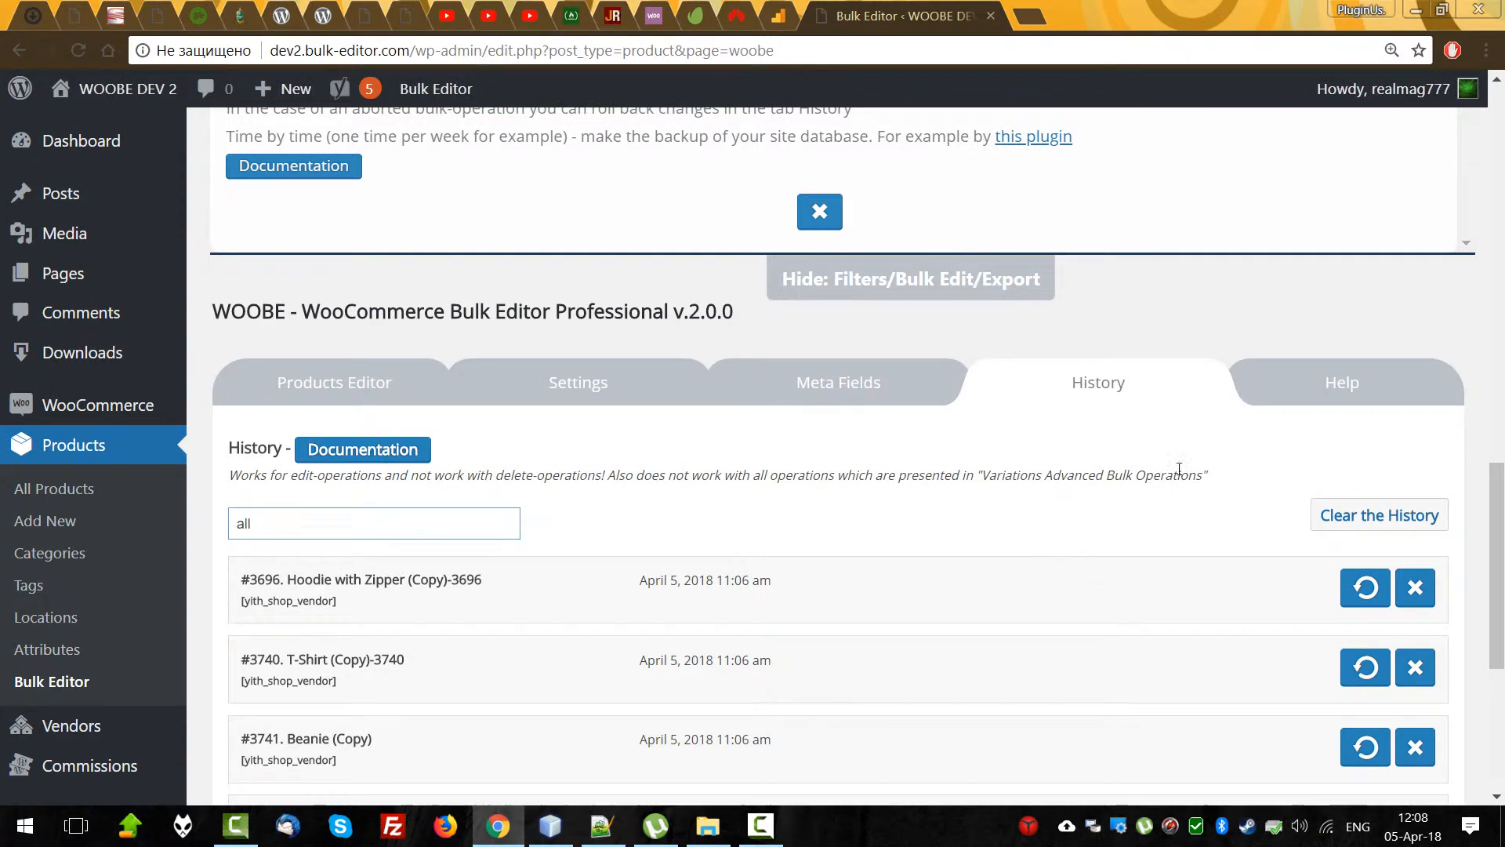
# Clear the entire edit history and confirm the deletion.
pyautogui.click(1379, 515)
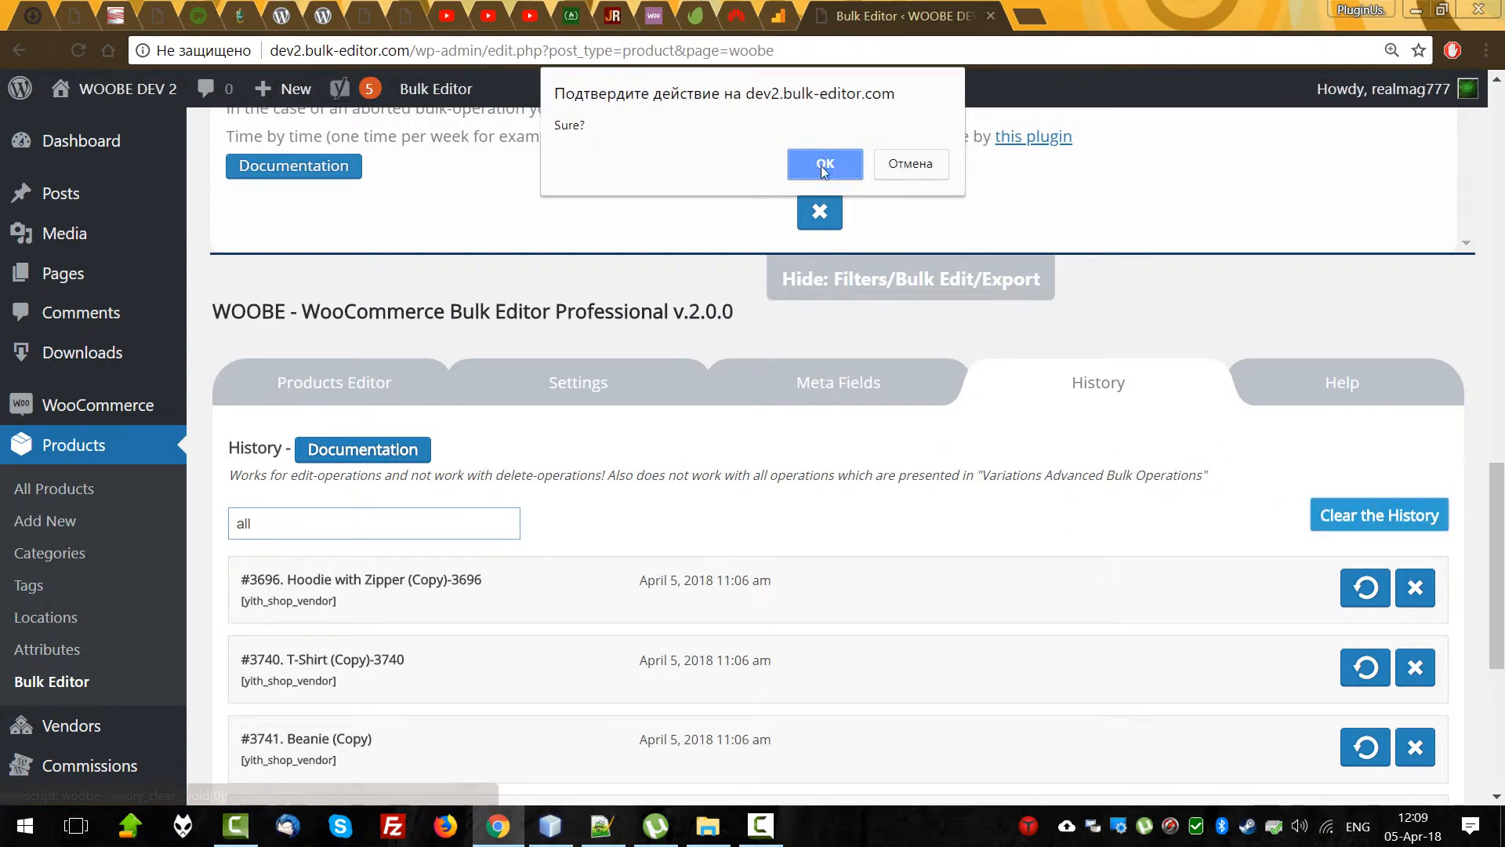
pyautogui.click(825, 164)
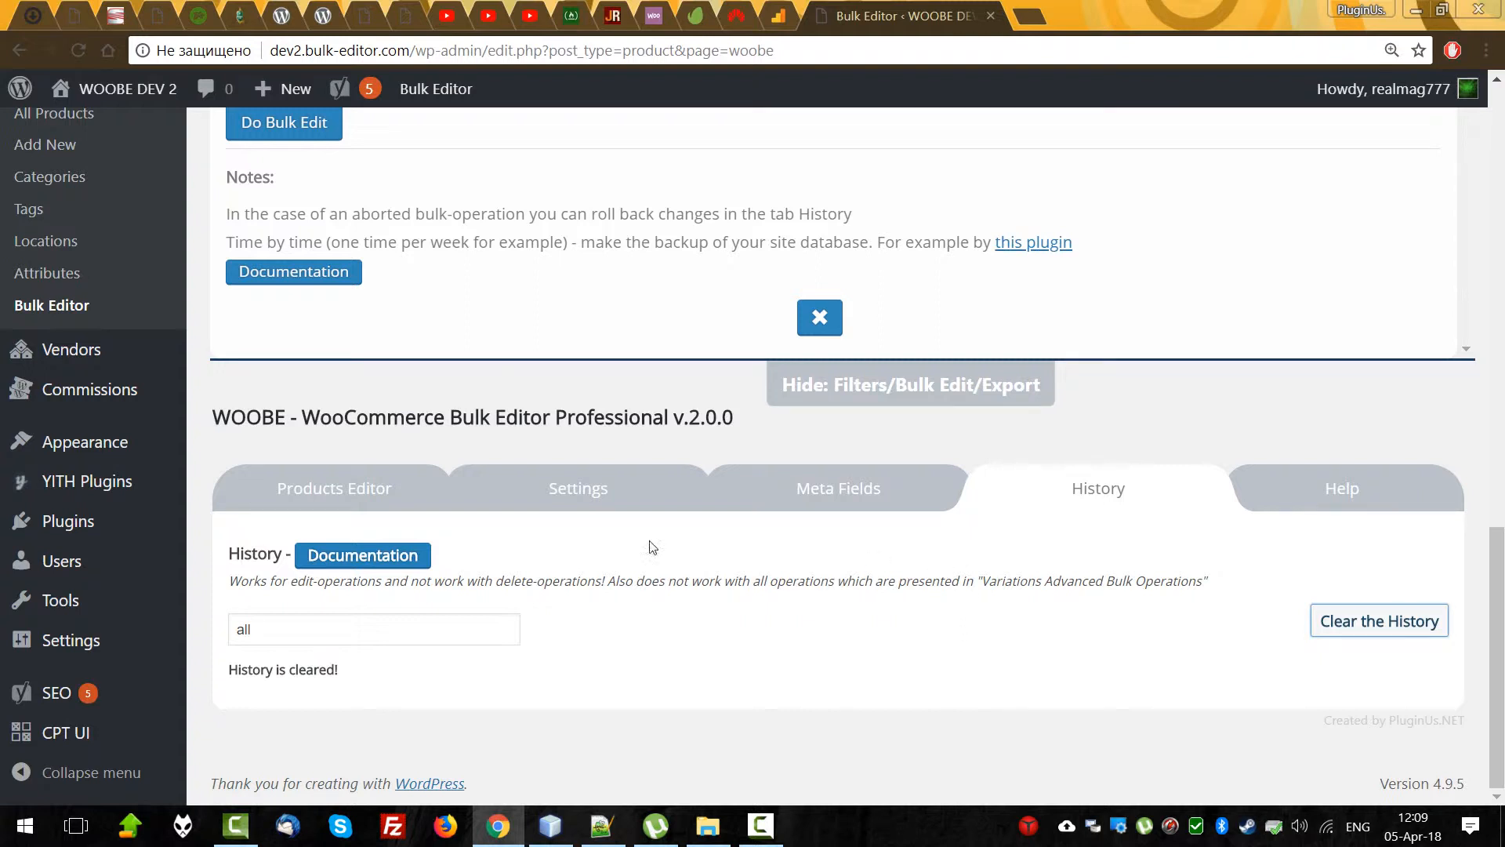
pyautogui.tripleClick(240, 672)
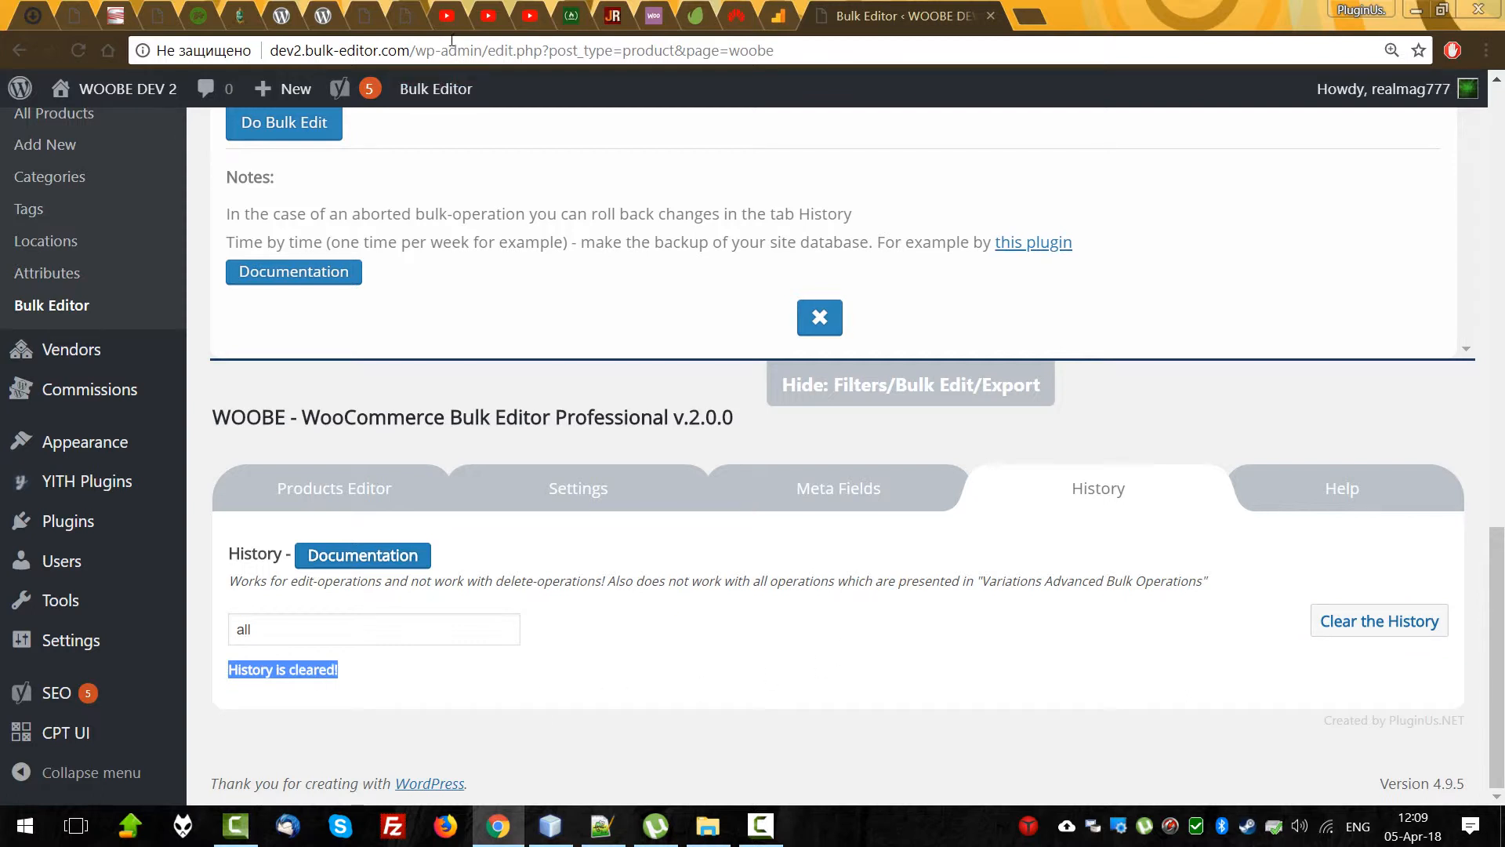
pyautogui.hotkey('ctrl', 'l')
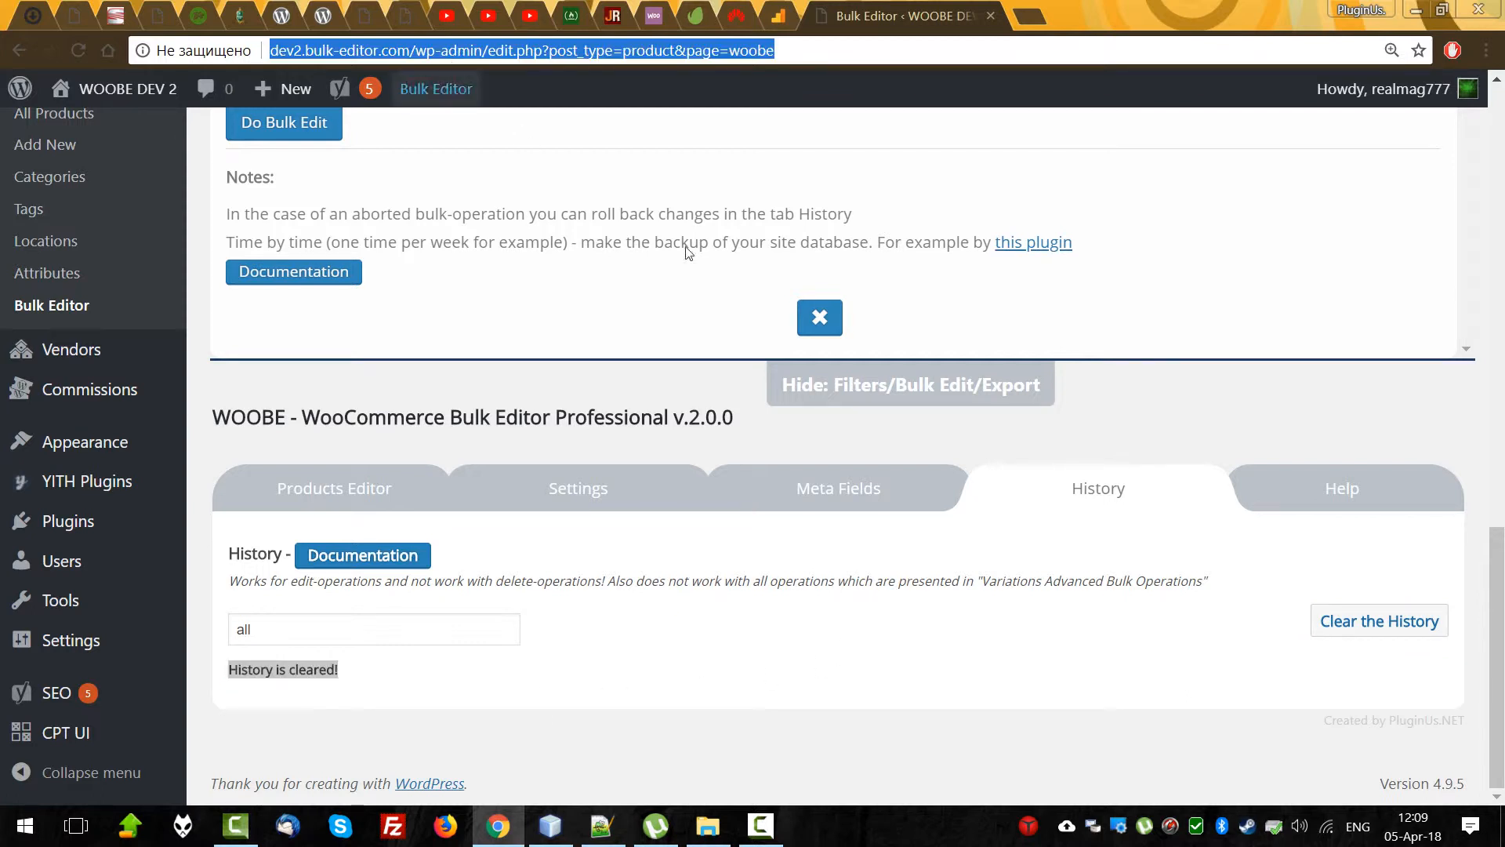
# Switch to the shop manager's session in Firefox and check its edit history and the logged-in account.
pyautogui.click(445, 825)
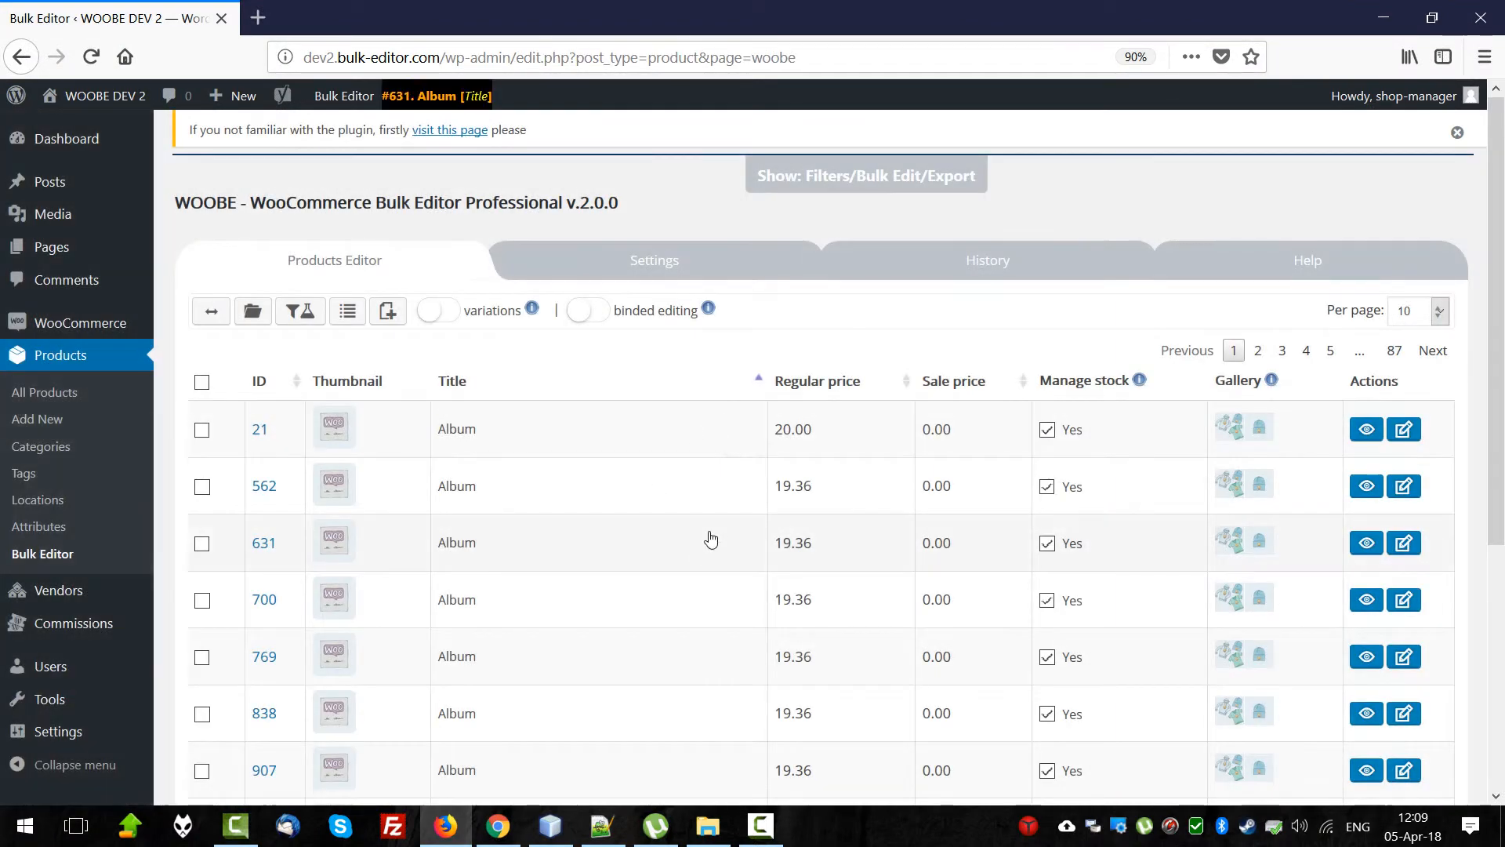
pyautogui.click(1068, 275)
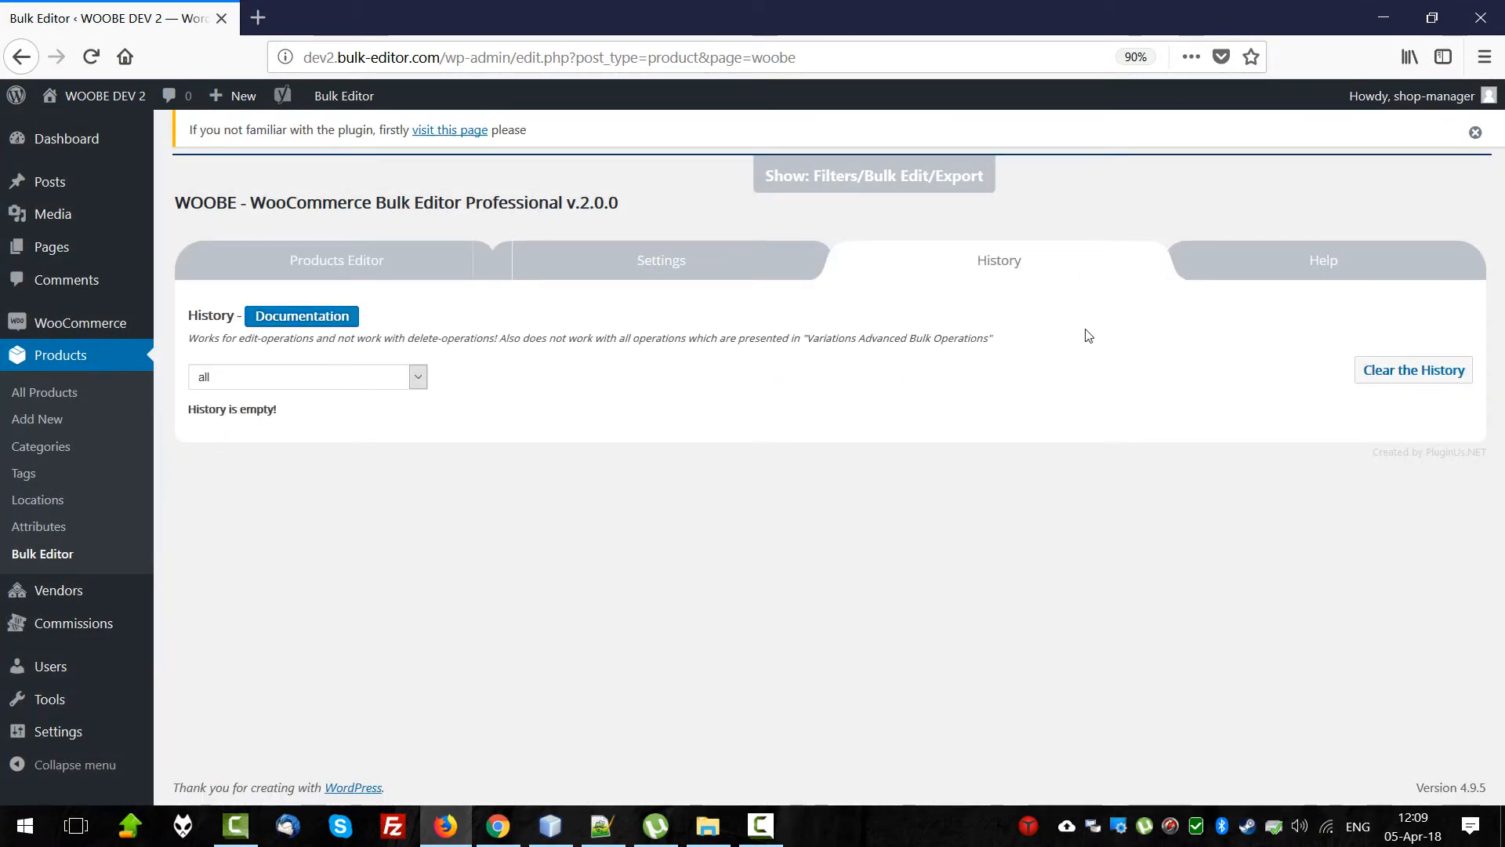
pyautogui.click(389, 258)
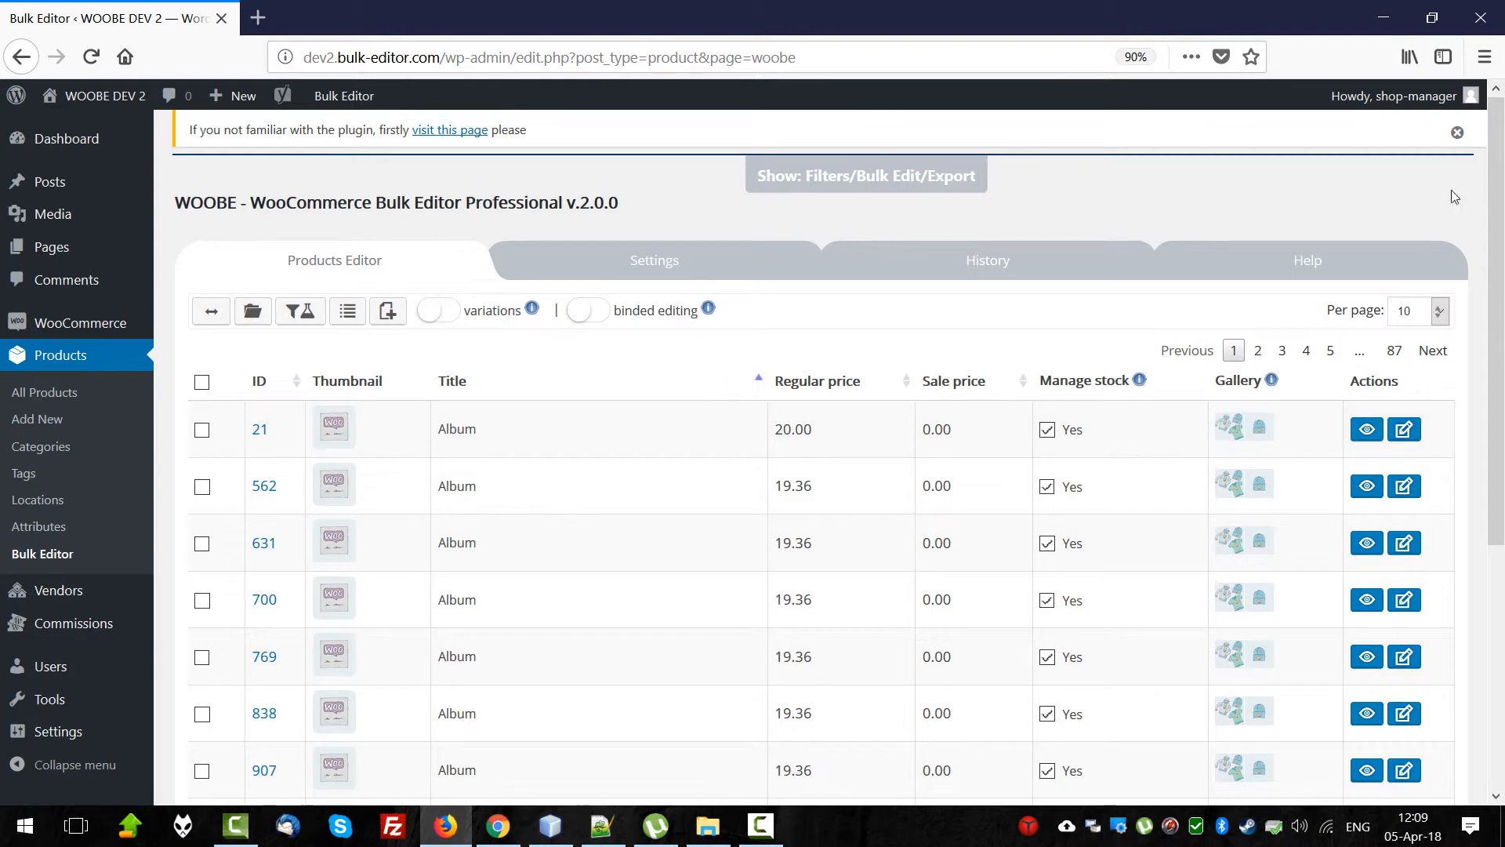
pyautogui.moveTo(1431, 101)
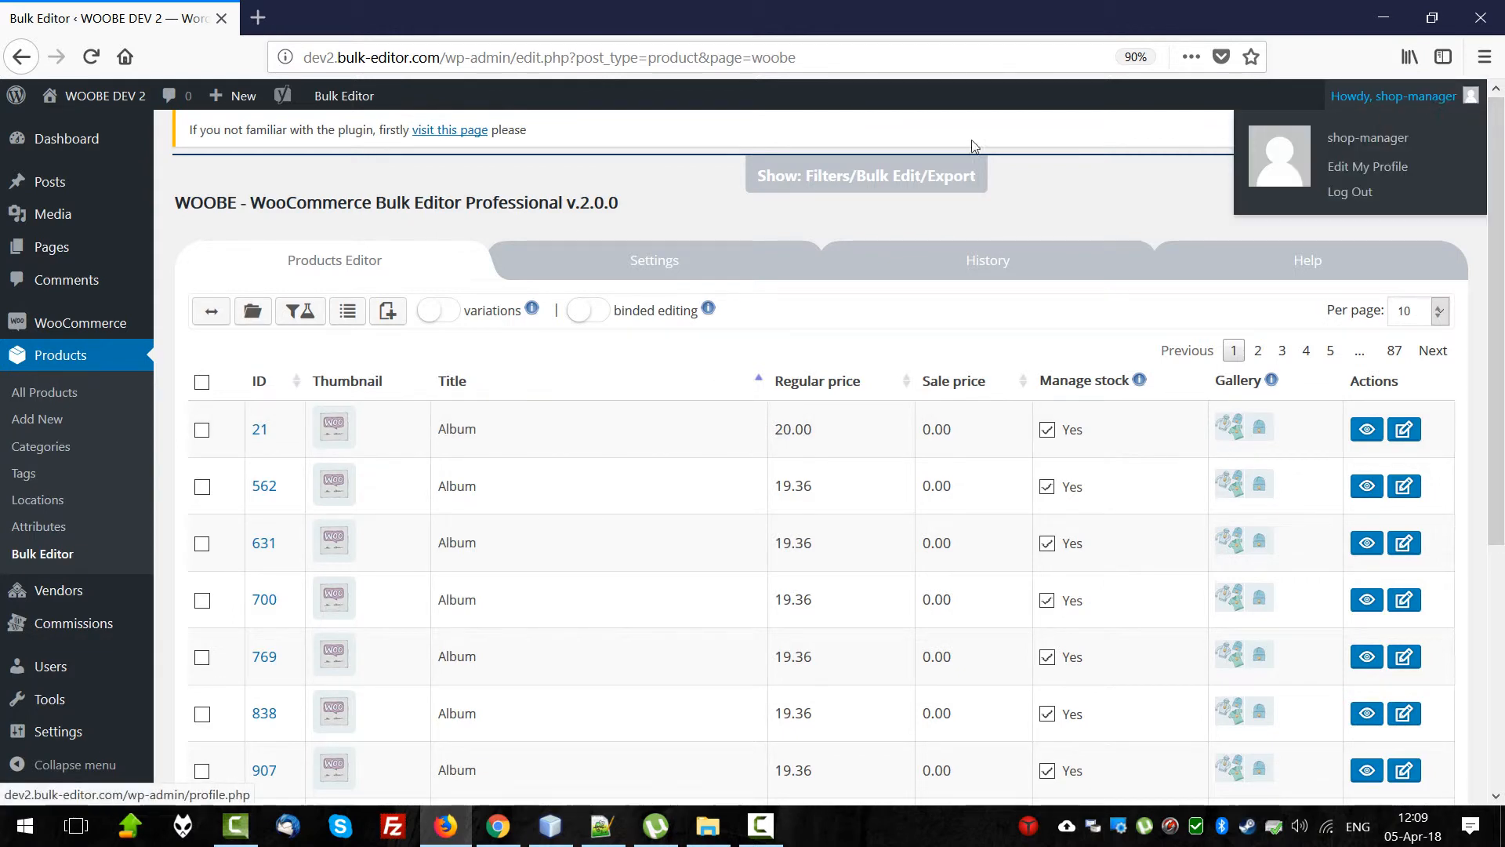
# Change the title of product 21 to "Album 23" and open the shop manager's edit history.
pyautogui.click(549, 427)
pyautogui.click(594, 422)
pyautogui.write('23')
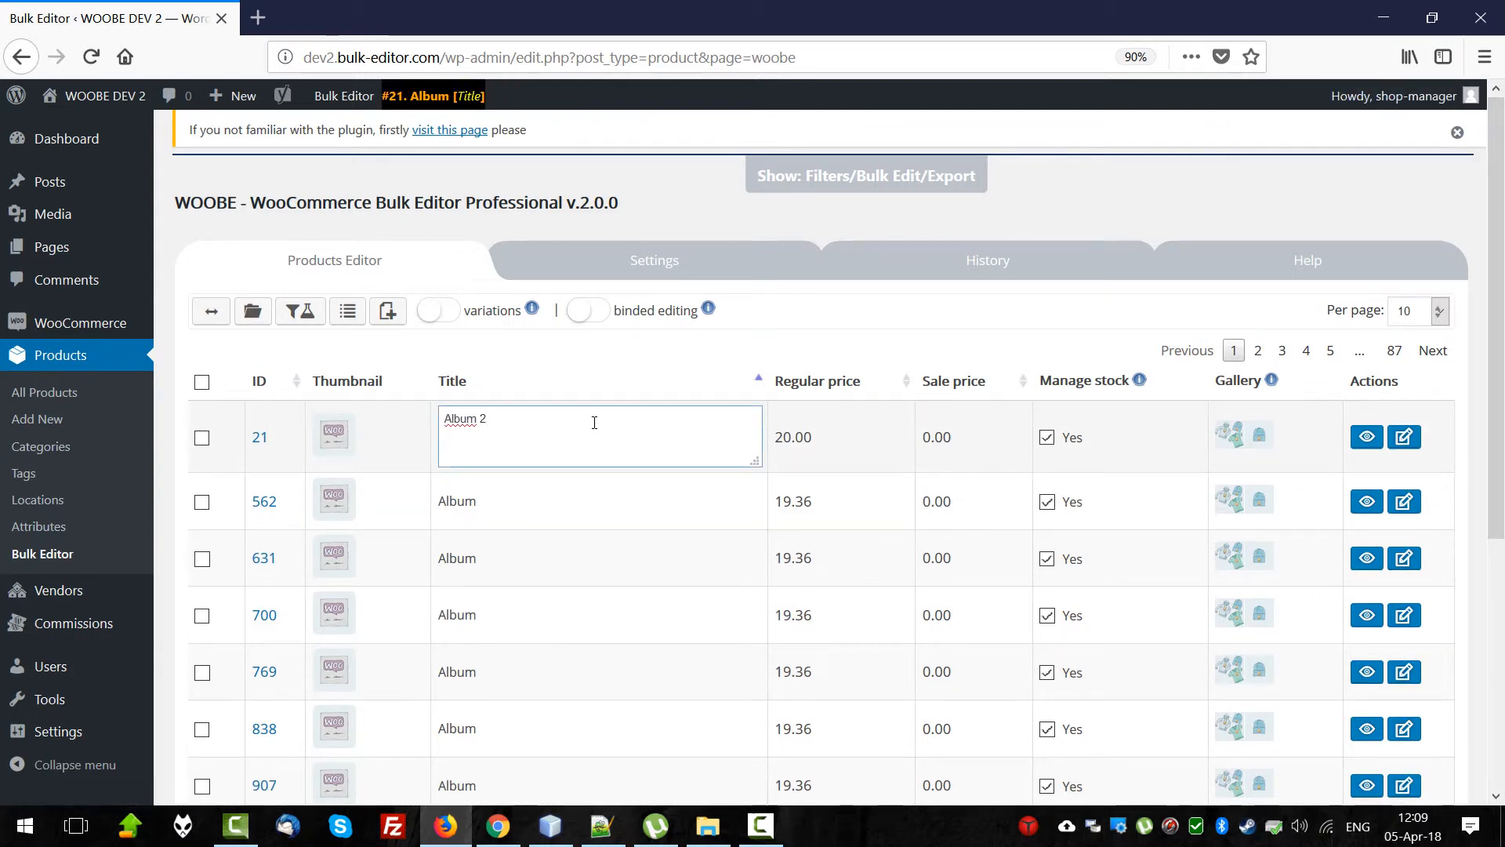
pyautogui.press('Tab')
pyautogui.click(970, 251)
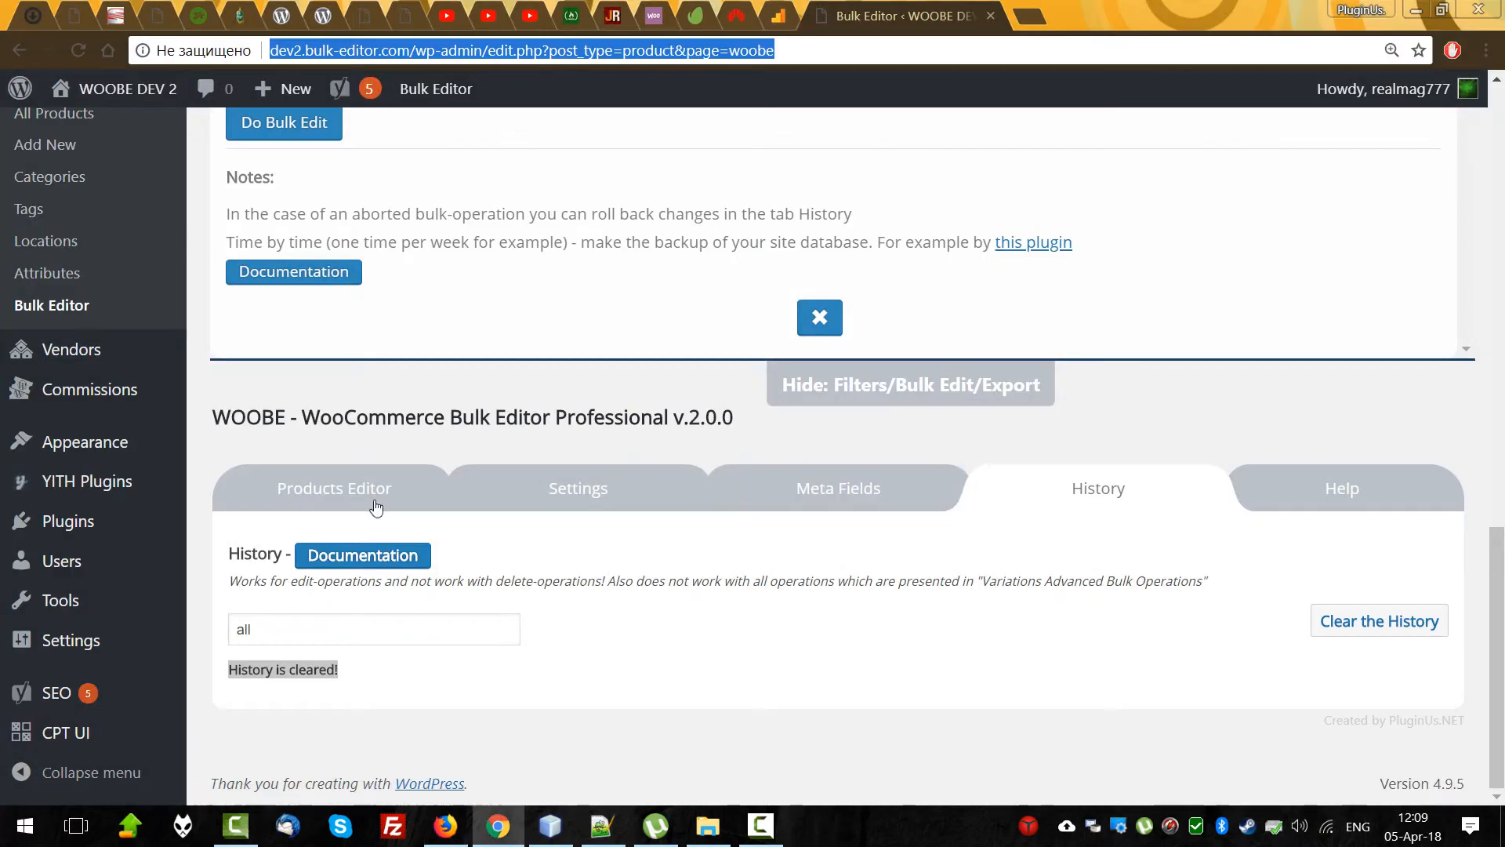
# Switch back to the administrator's session in Chrome and set the regular price of Belt (Copy) to 72.
pyautogui.click(371, 500)
pyautogui.scroll(-4, 568, 647)
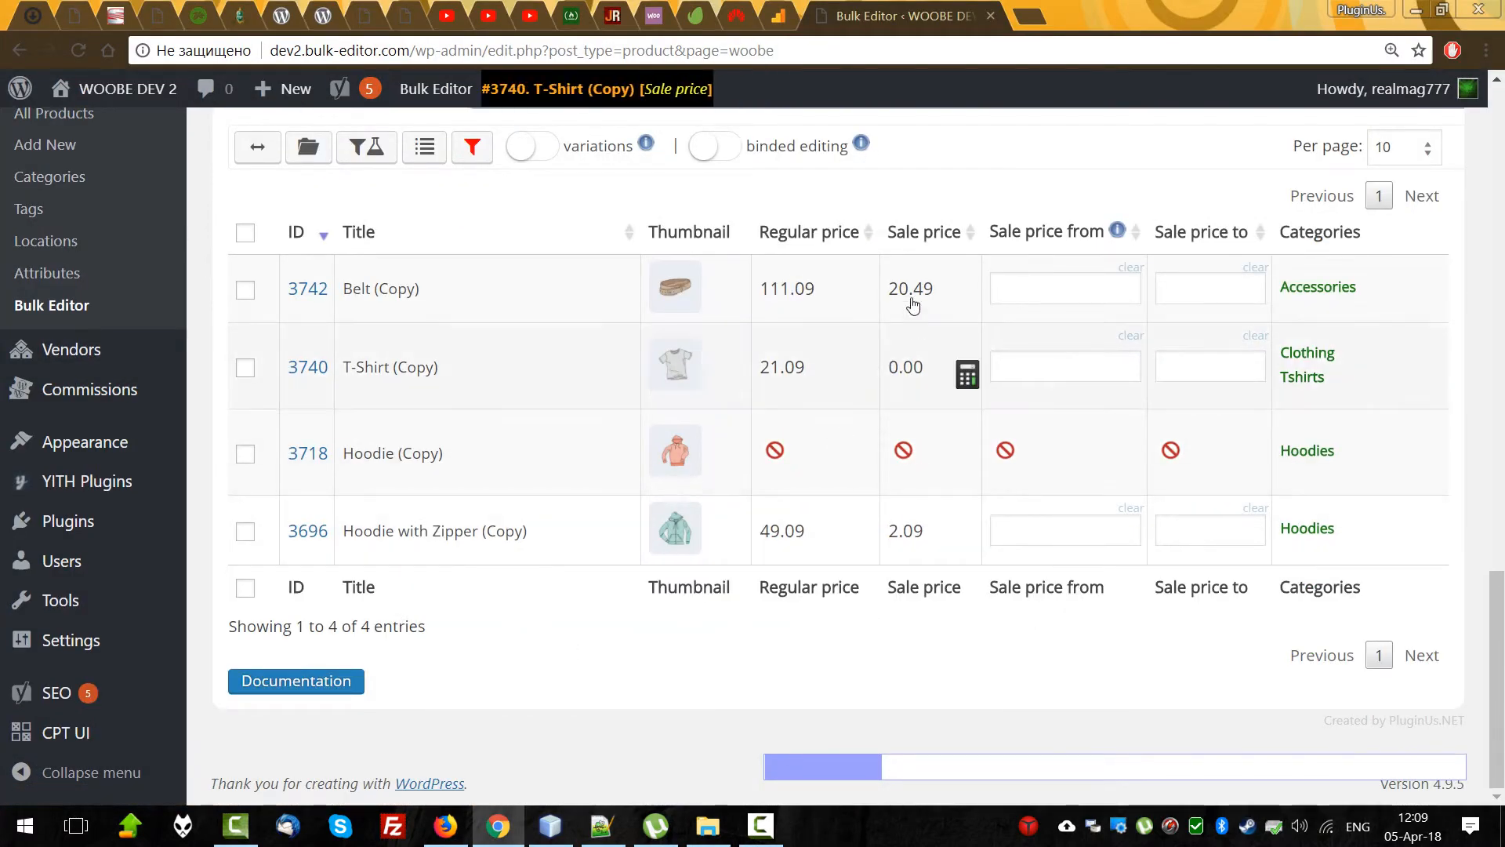
pyautogui.click(870, 290)
pyautogui.write('7')
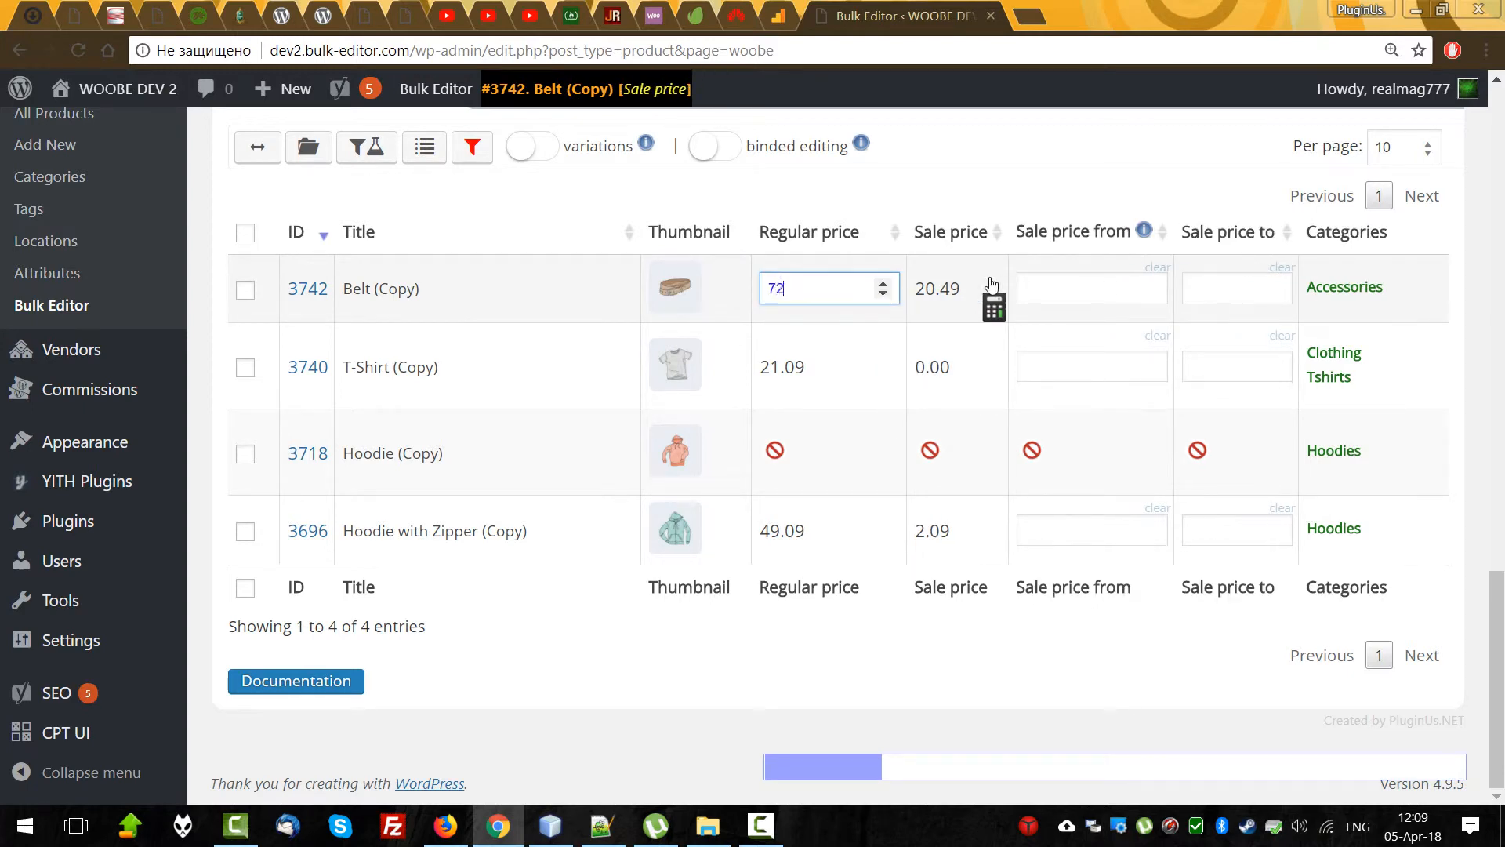
pyautogui.write('2')
pyautogui.press('Return')
pyautogui.scroll(3, 867, 256)
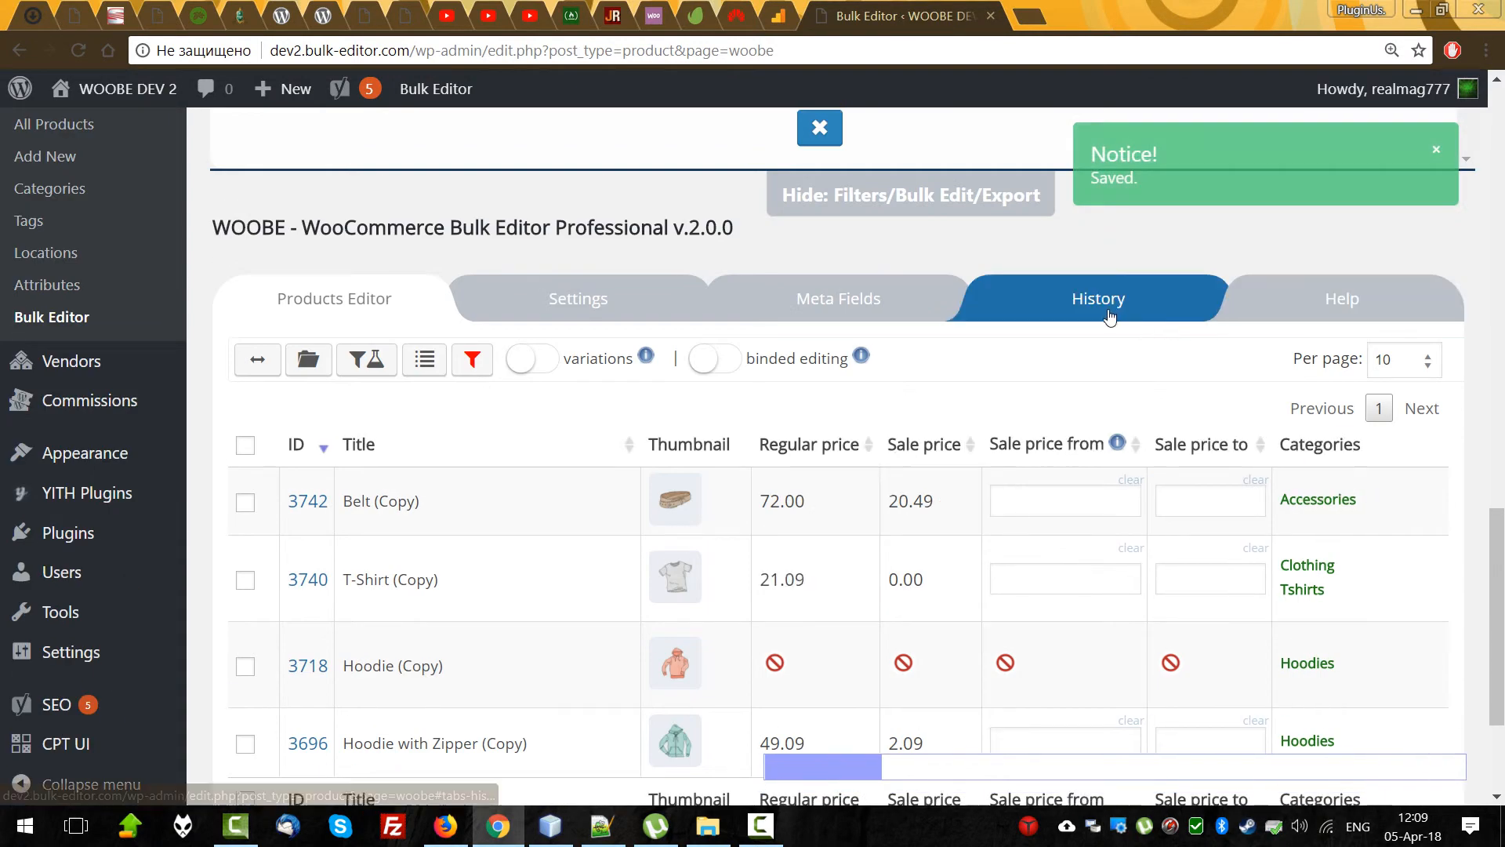
# Open the administrator's edit history, clear it completely and confirm the deletion.
pyautogui.click(1109, 316)
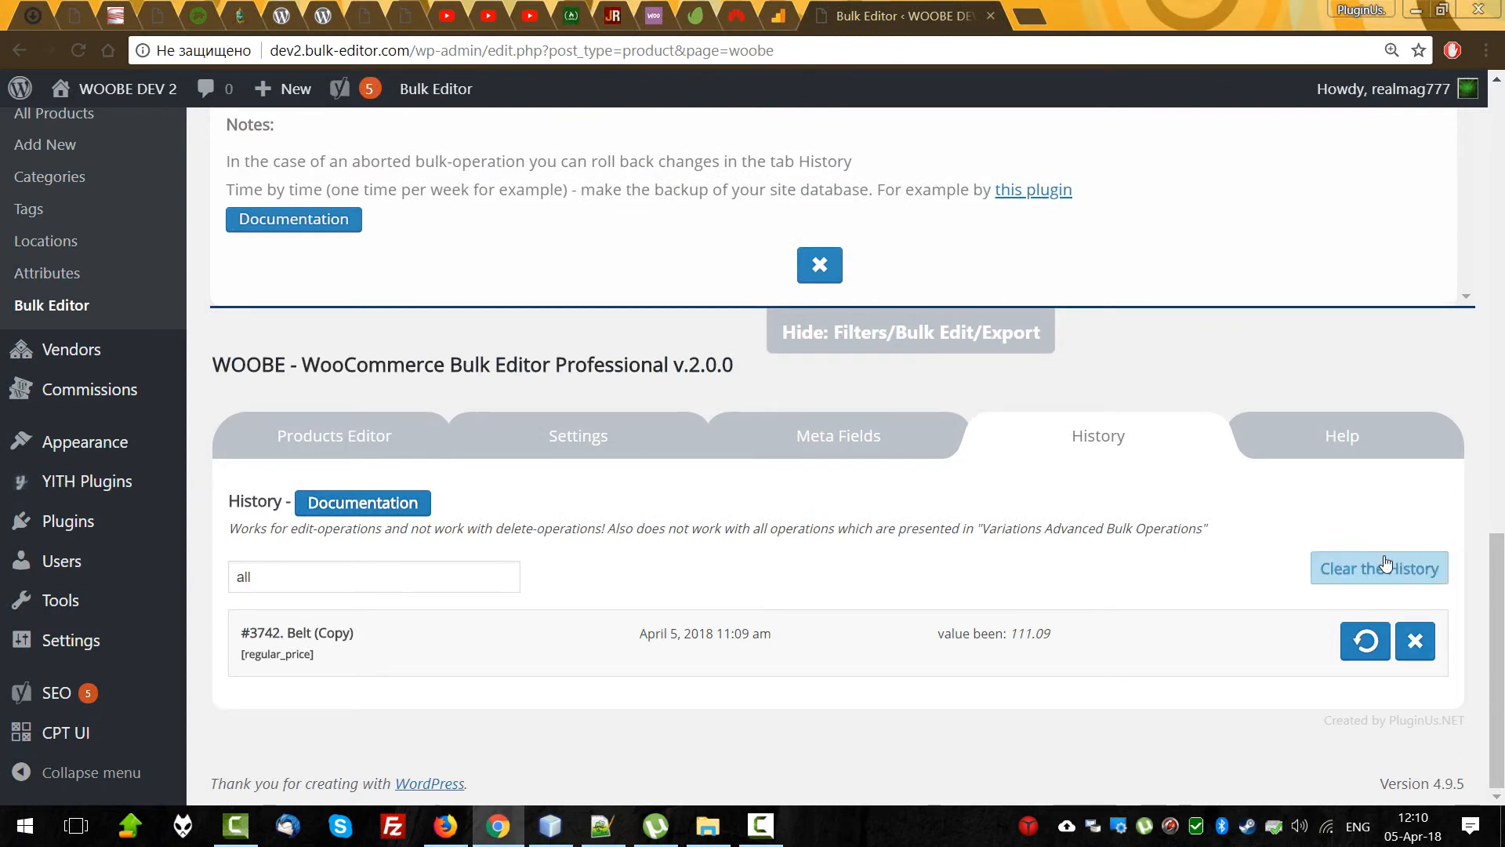
pyautogui.click(1384, 566)
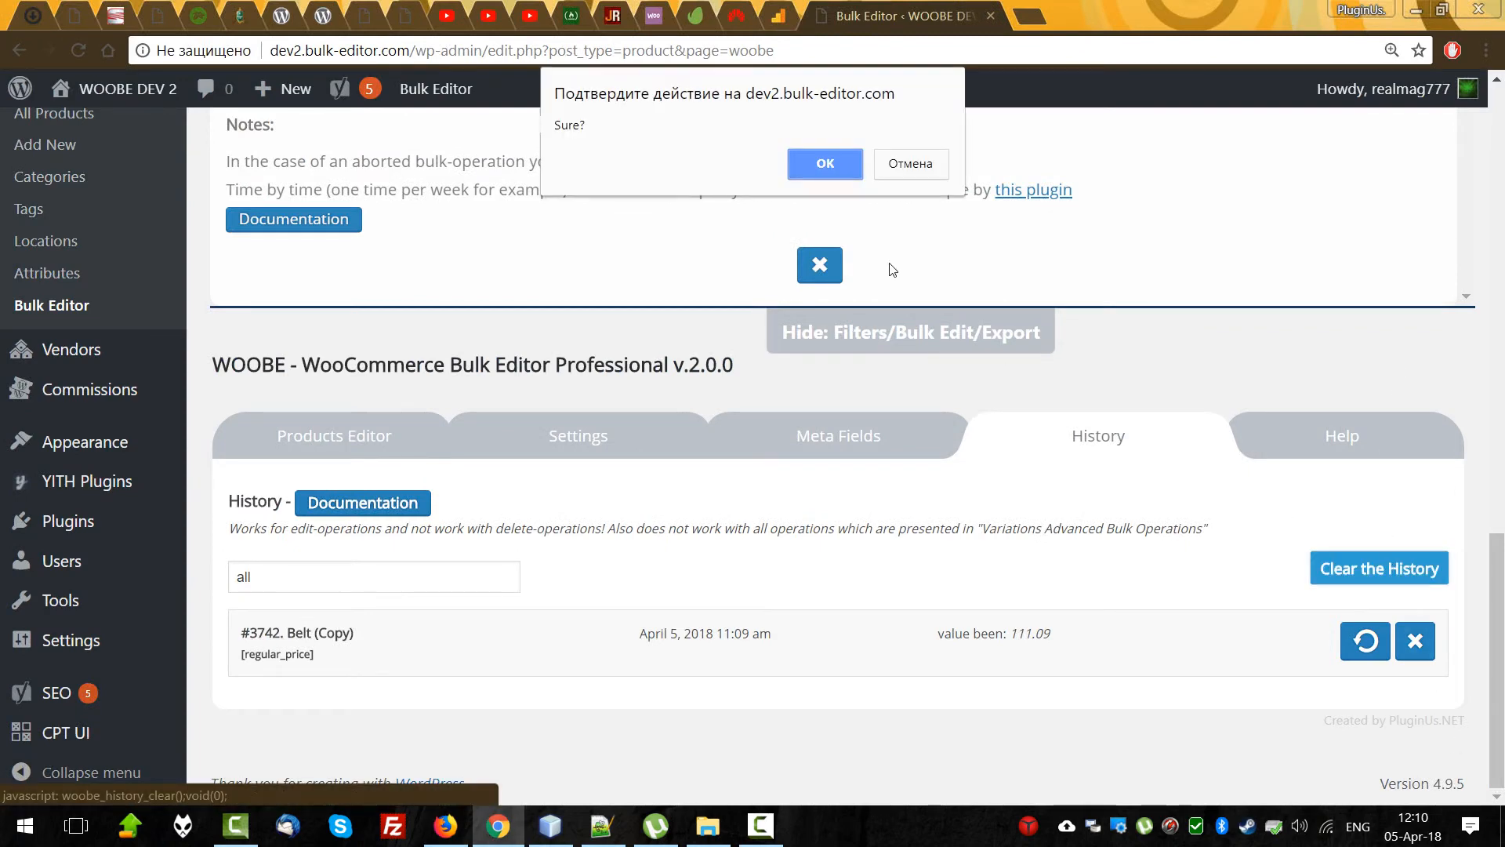
pyautogui.click(824, 164)
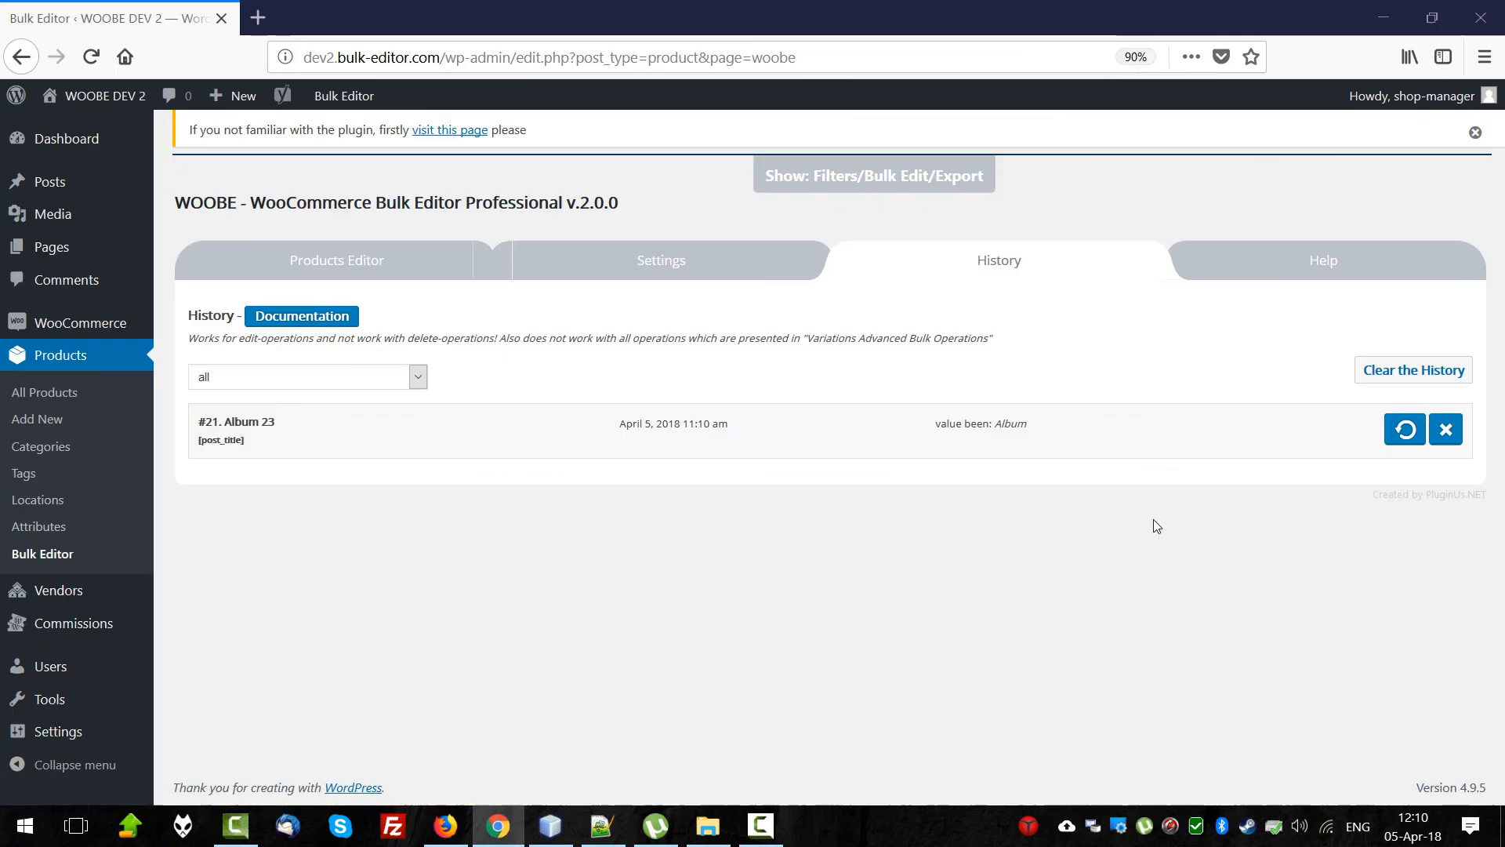
# Switch to Firefox, reload the bulk editor page and check the shop manager's edit history.
pyautogui.press('F5')
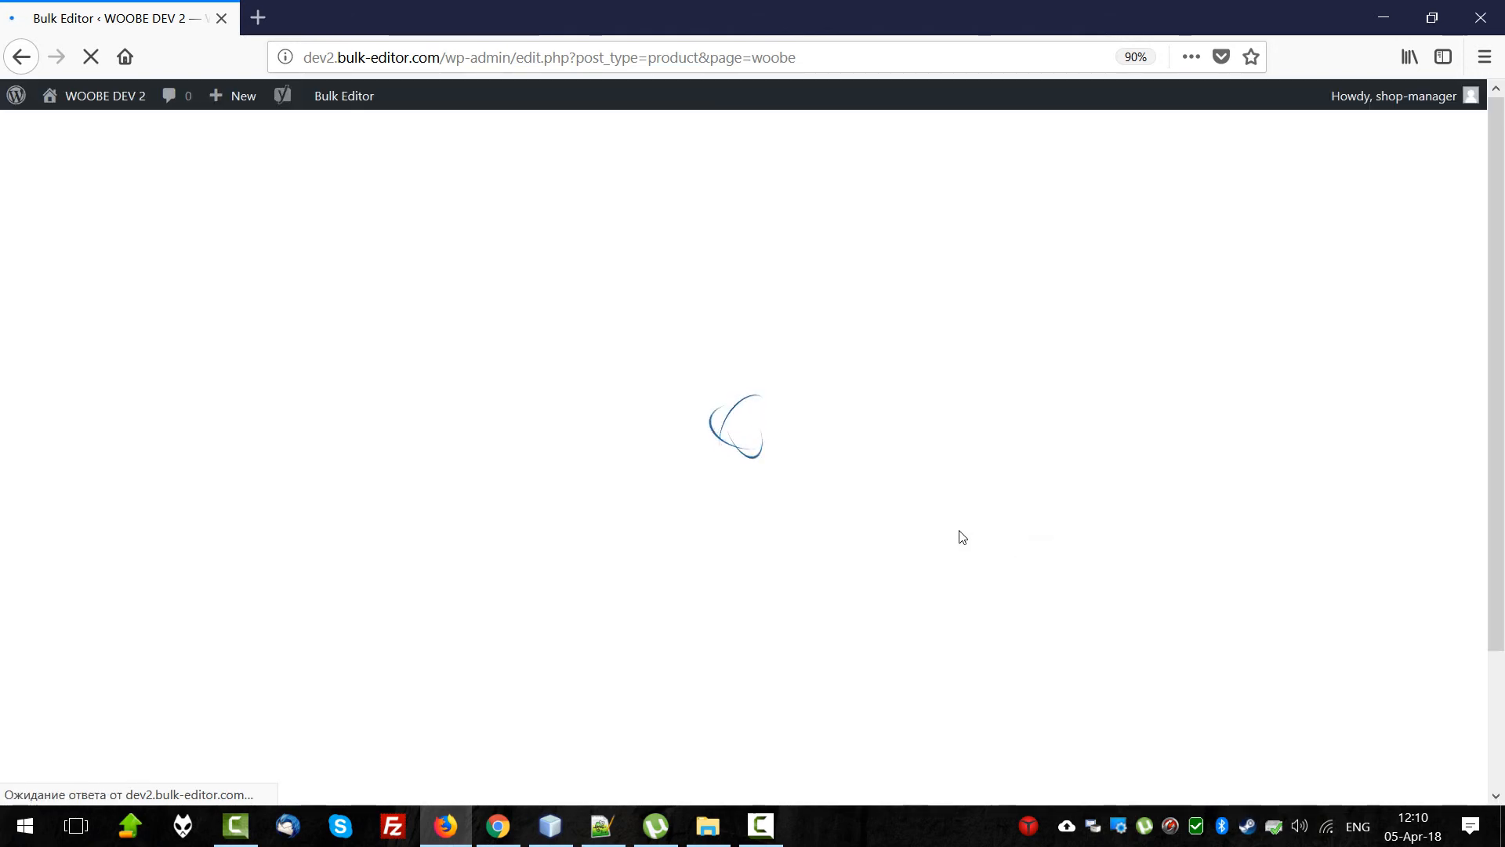
pyautogui.click(998, 266)
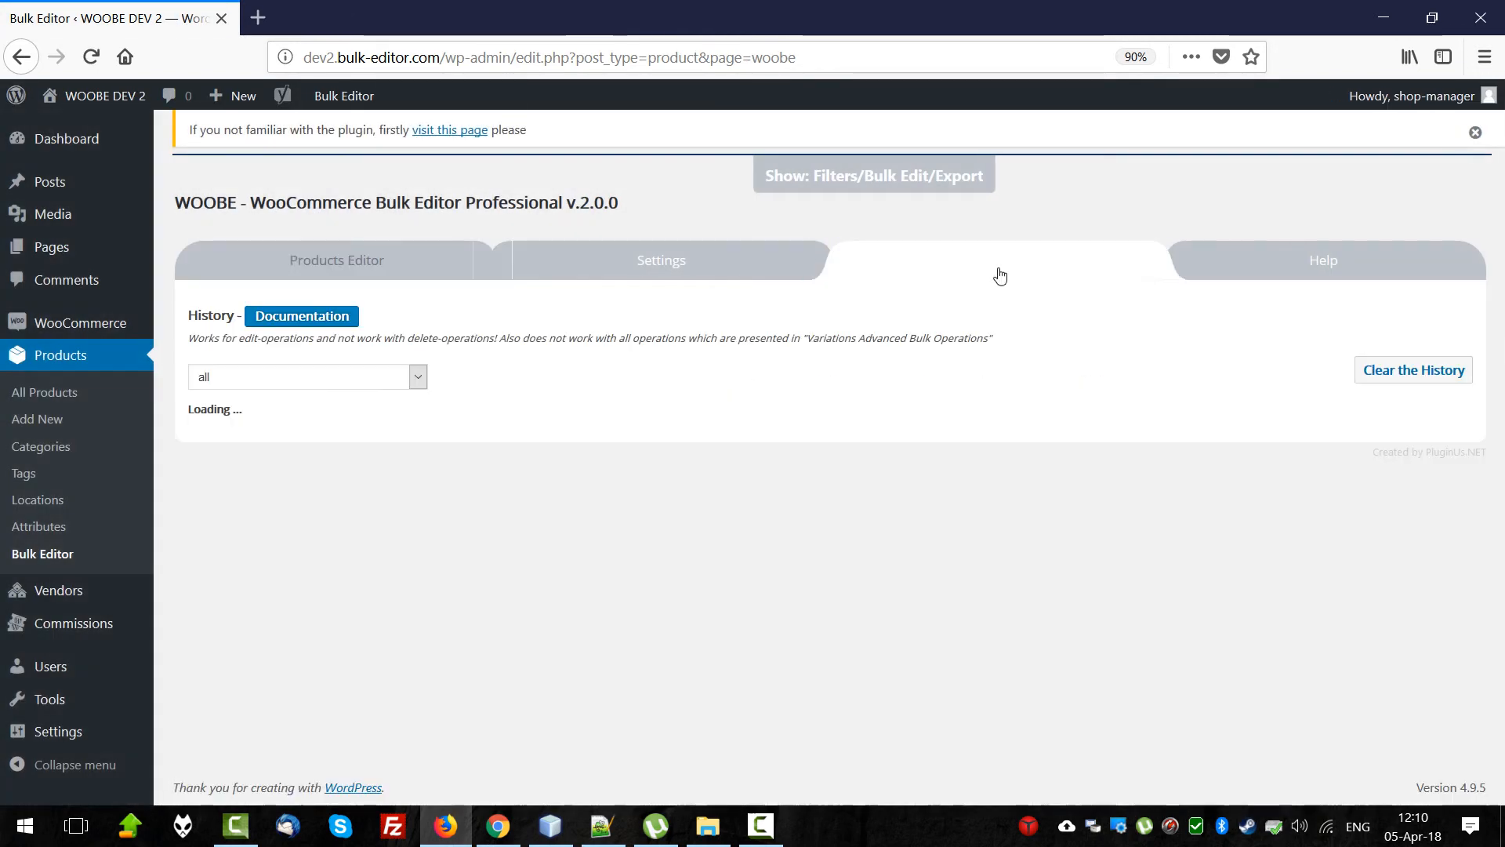